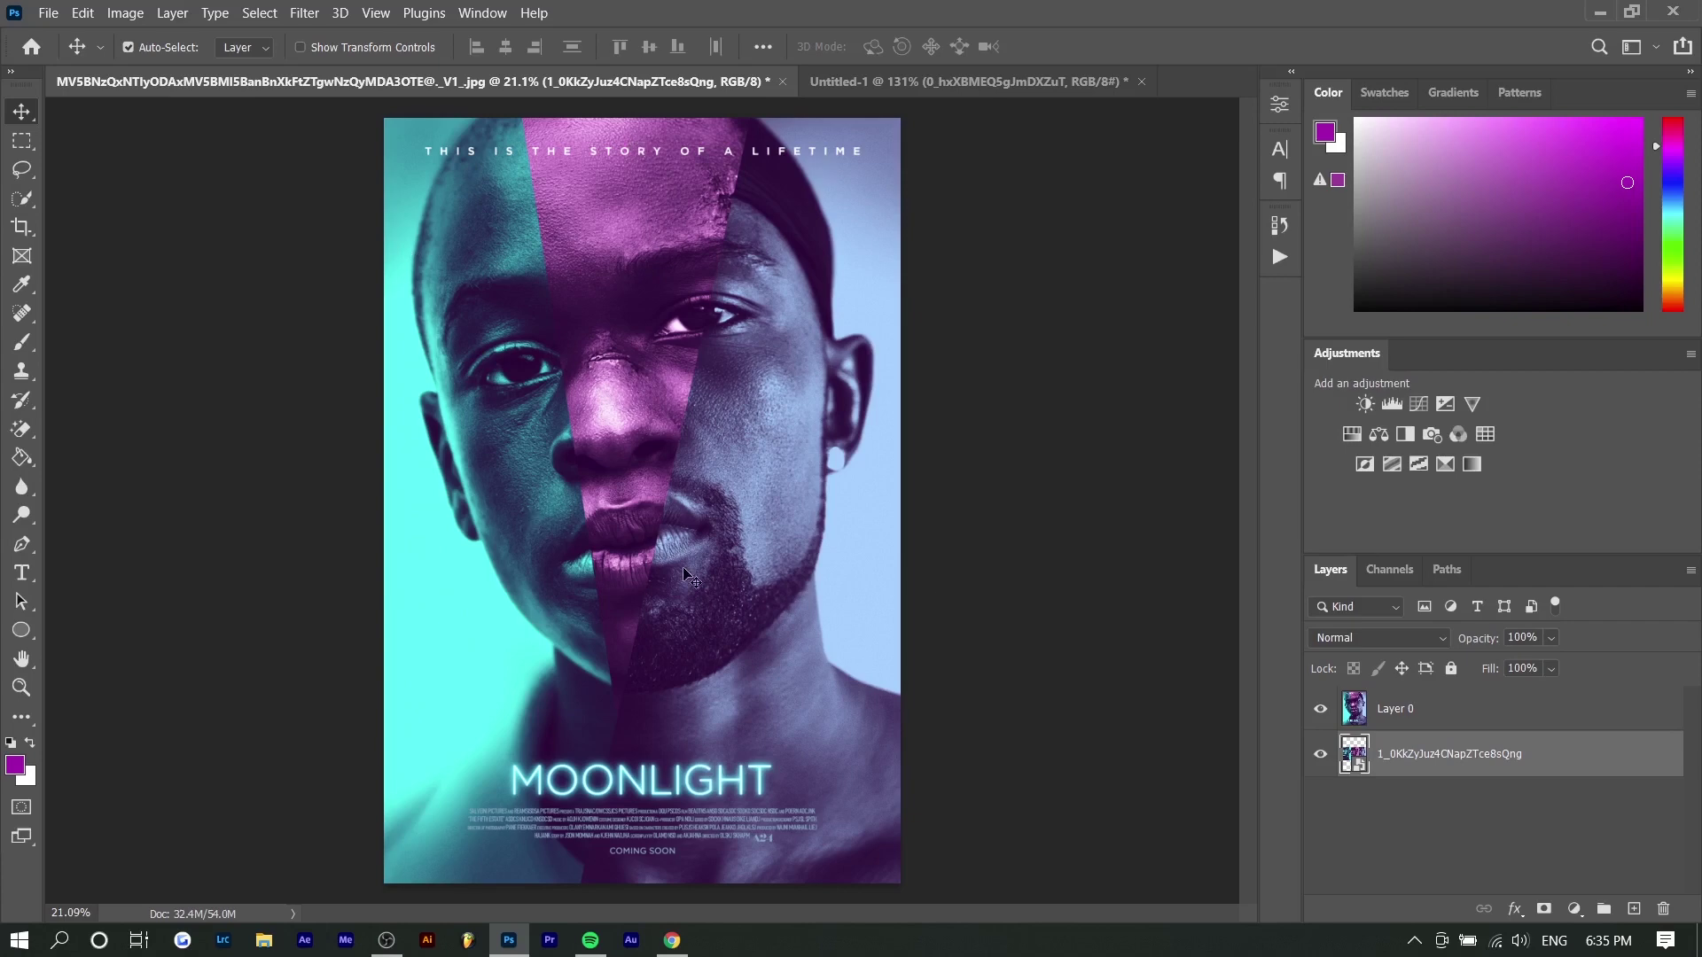
Step: Hide Layer 0 to reveal the aqua, purple and blue face strip, then switch to Untitled-1
left_click(1321, 709)
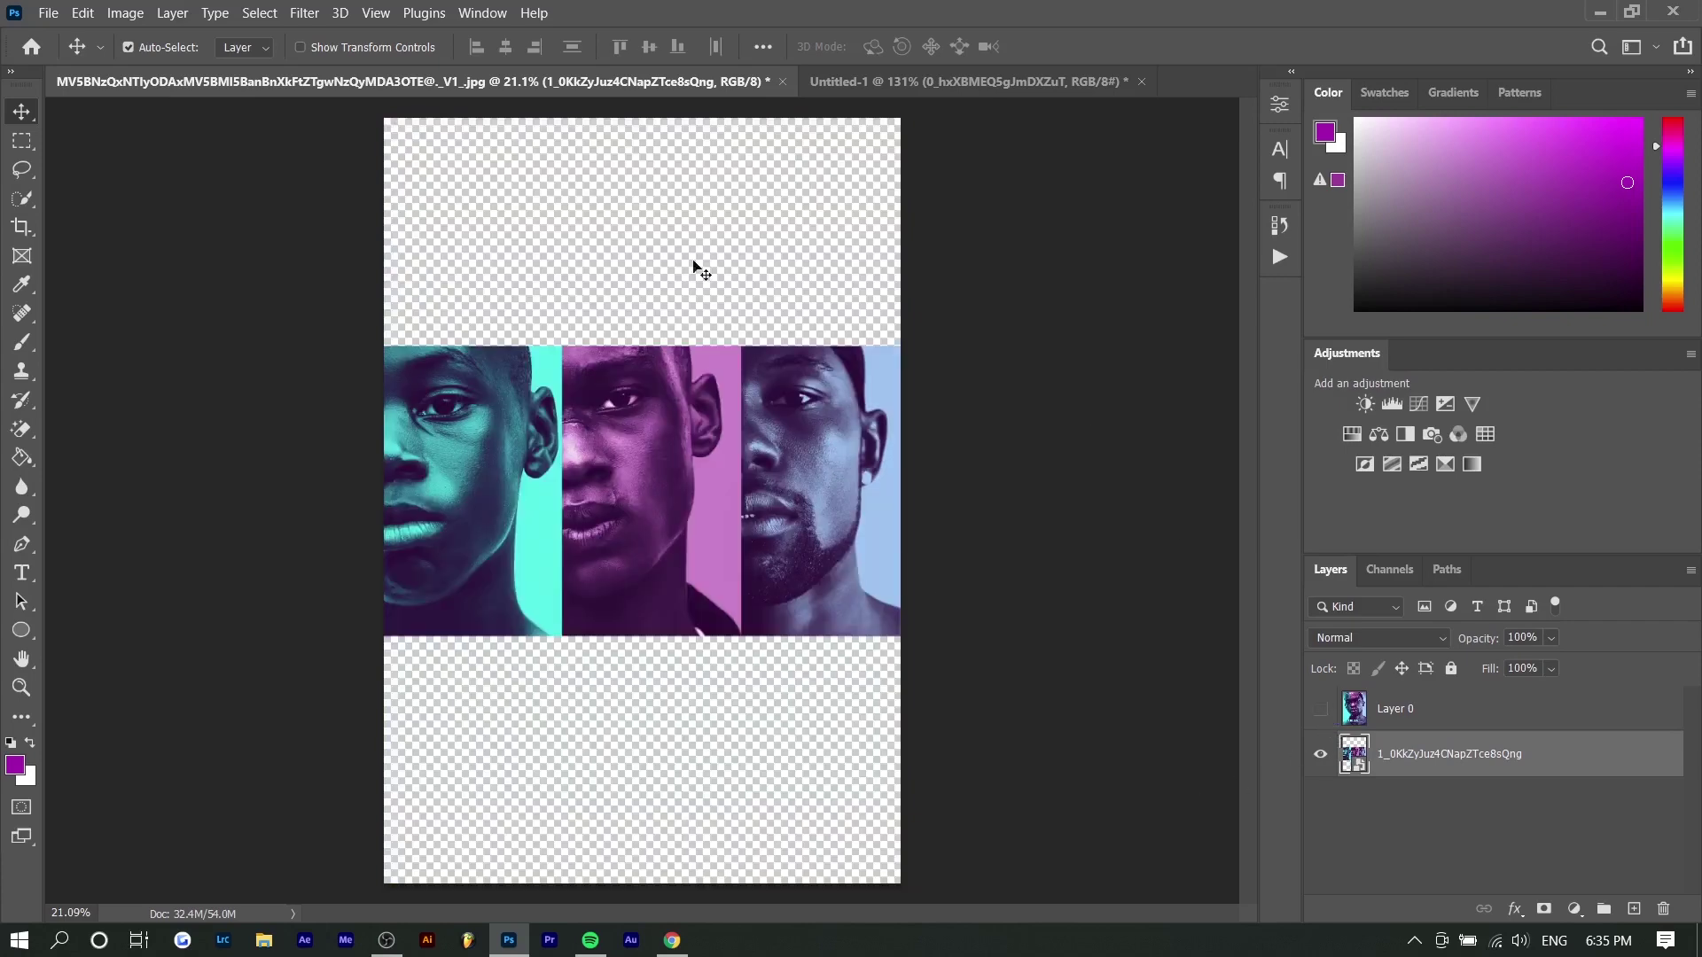
scroll(532, 417, "up", 3)
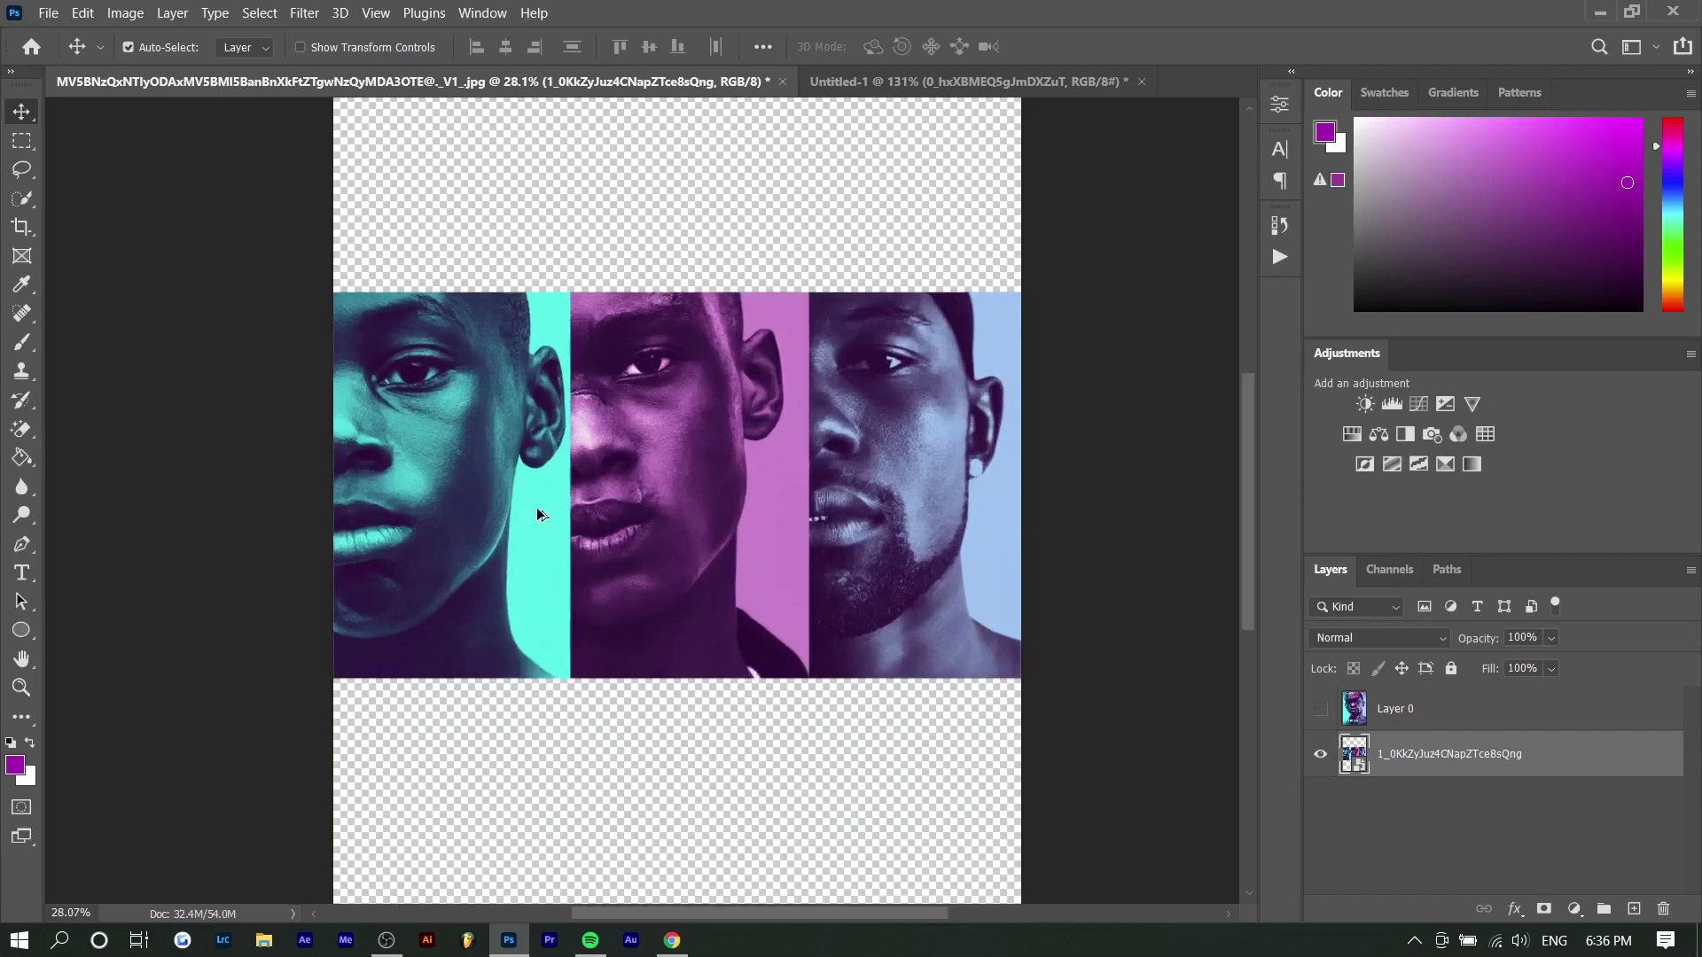
scroll(691, 414, "up", 1)
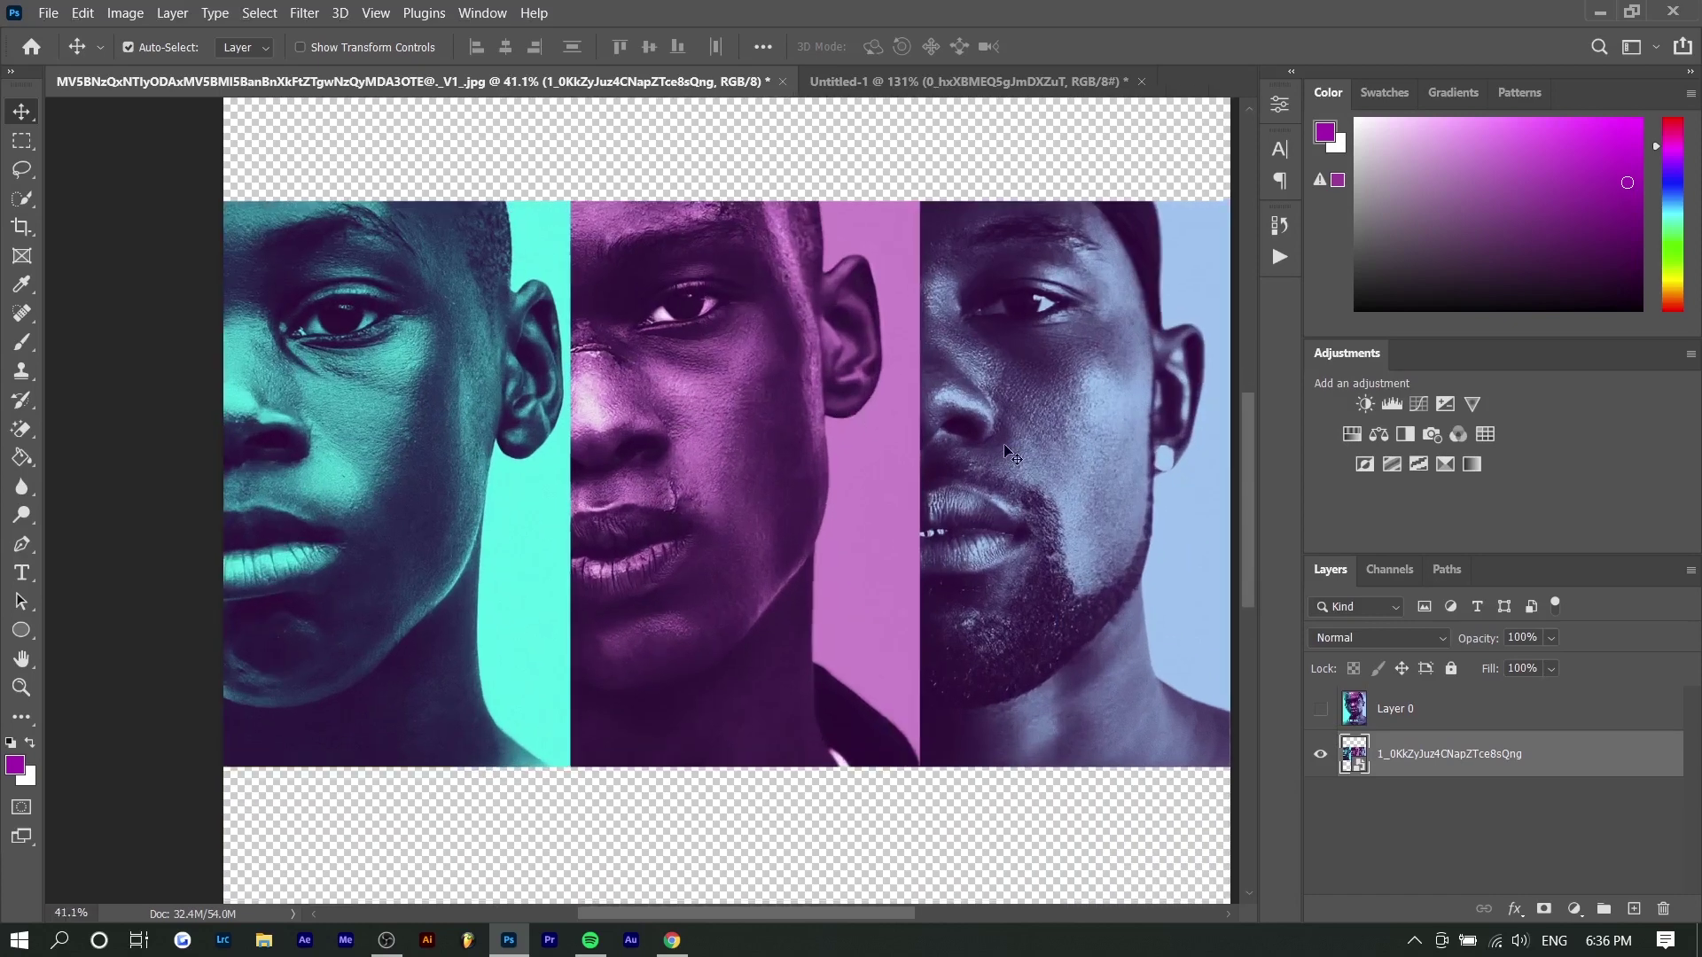
left_click_drag(795, 918, 802, 913)
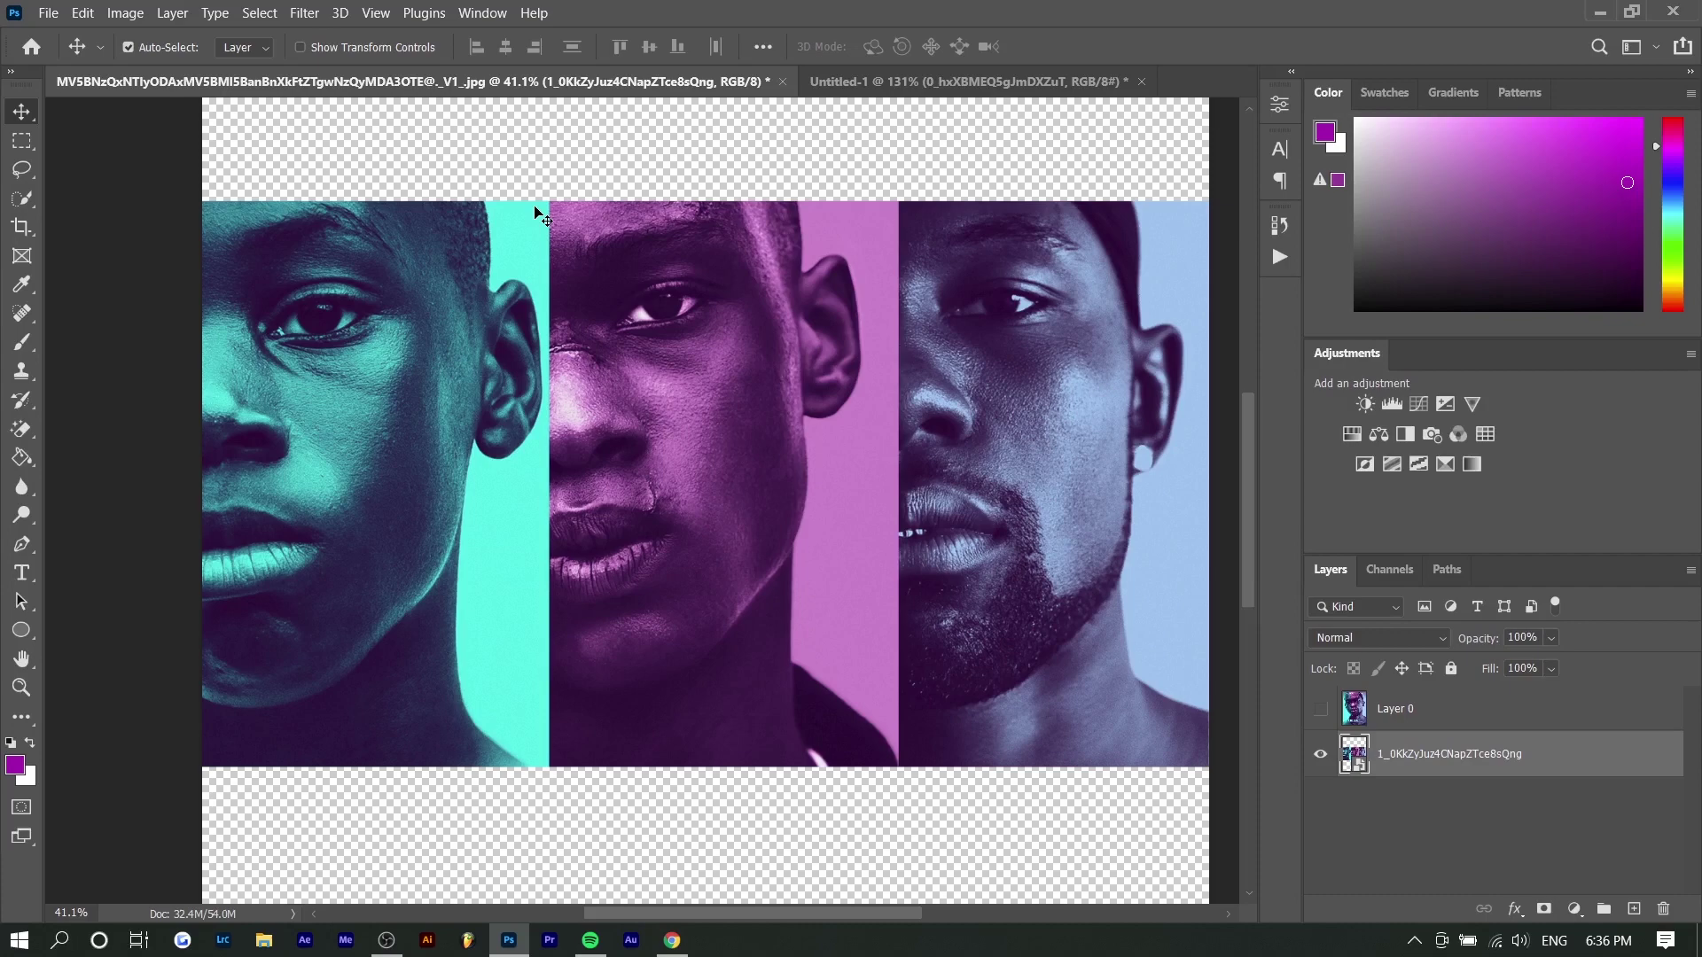
key("ctrl+Tab")
scroll(507, 435, "down", 2)
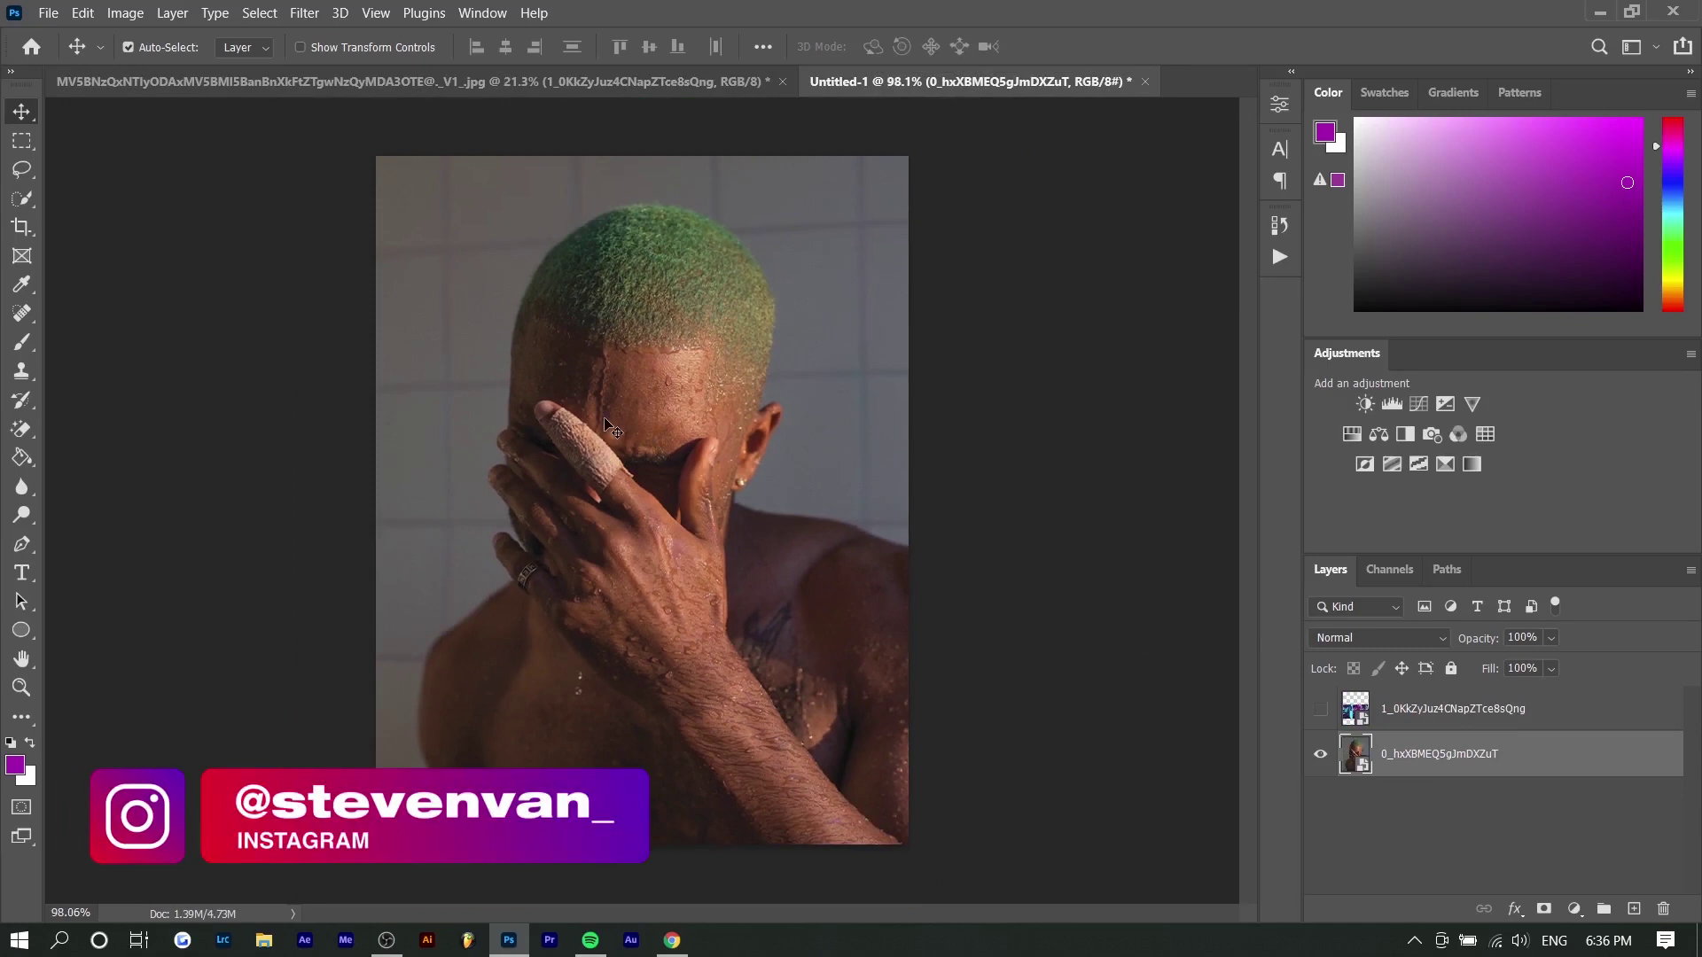
Step: Hide the three-face strip layer and add a Hue/Saturation adjustment above the green-haired portrait
left_click(1319, 709)
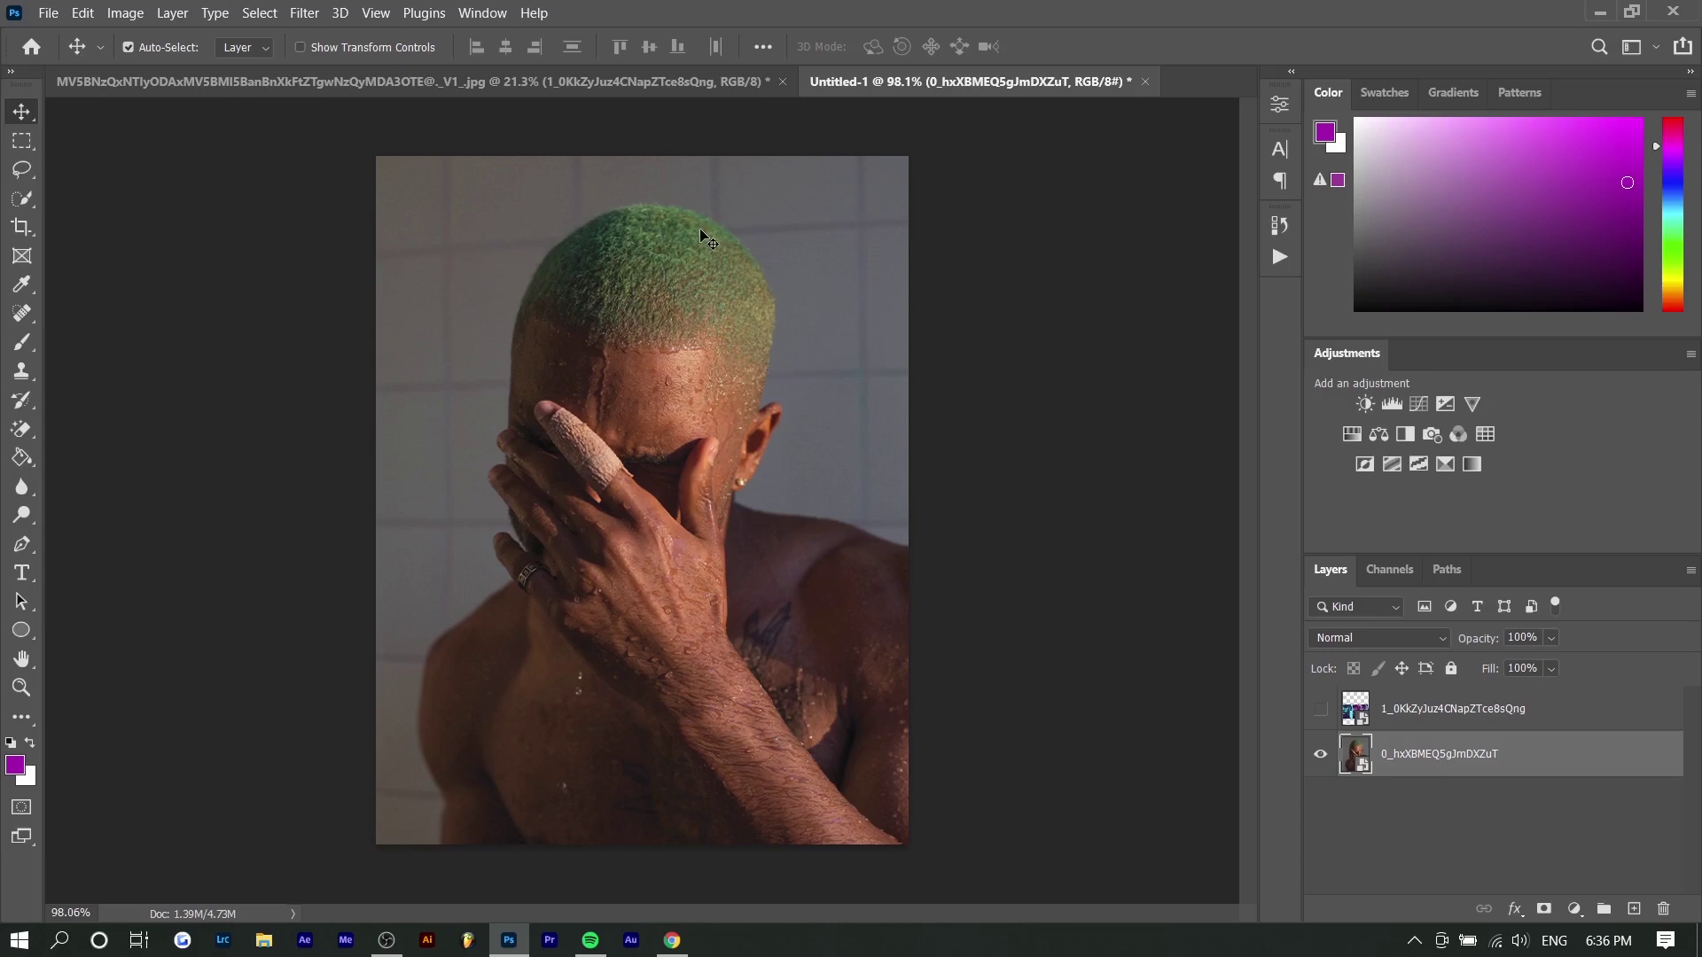
key("ctrl+Tab")
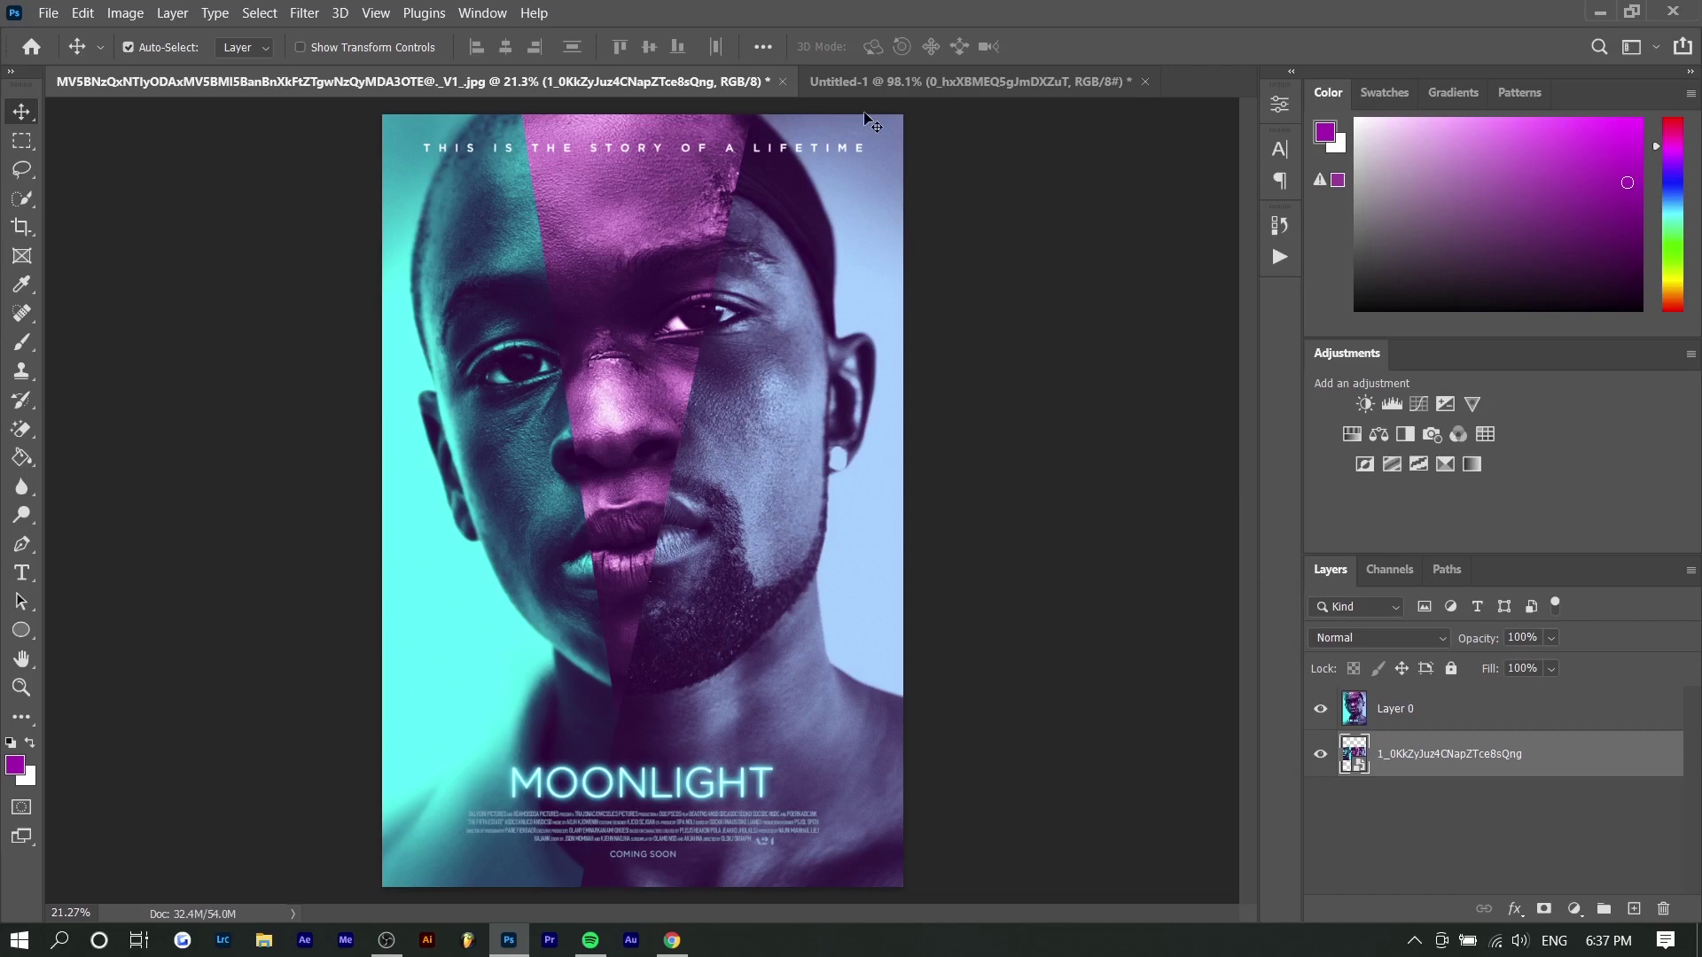
left_click(868, 82)
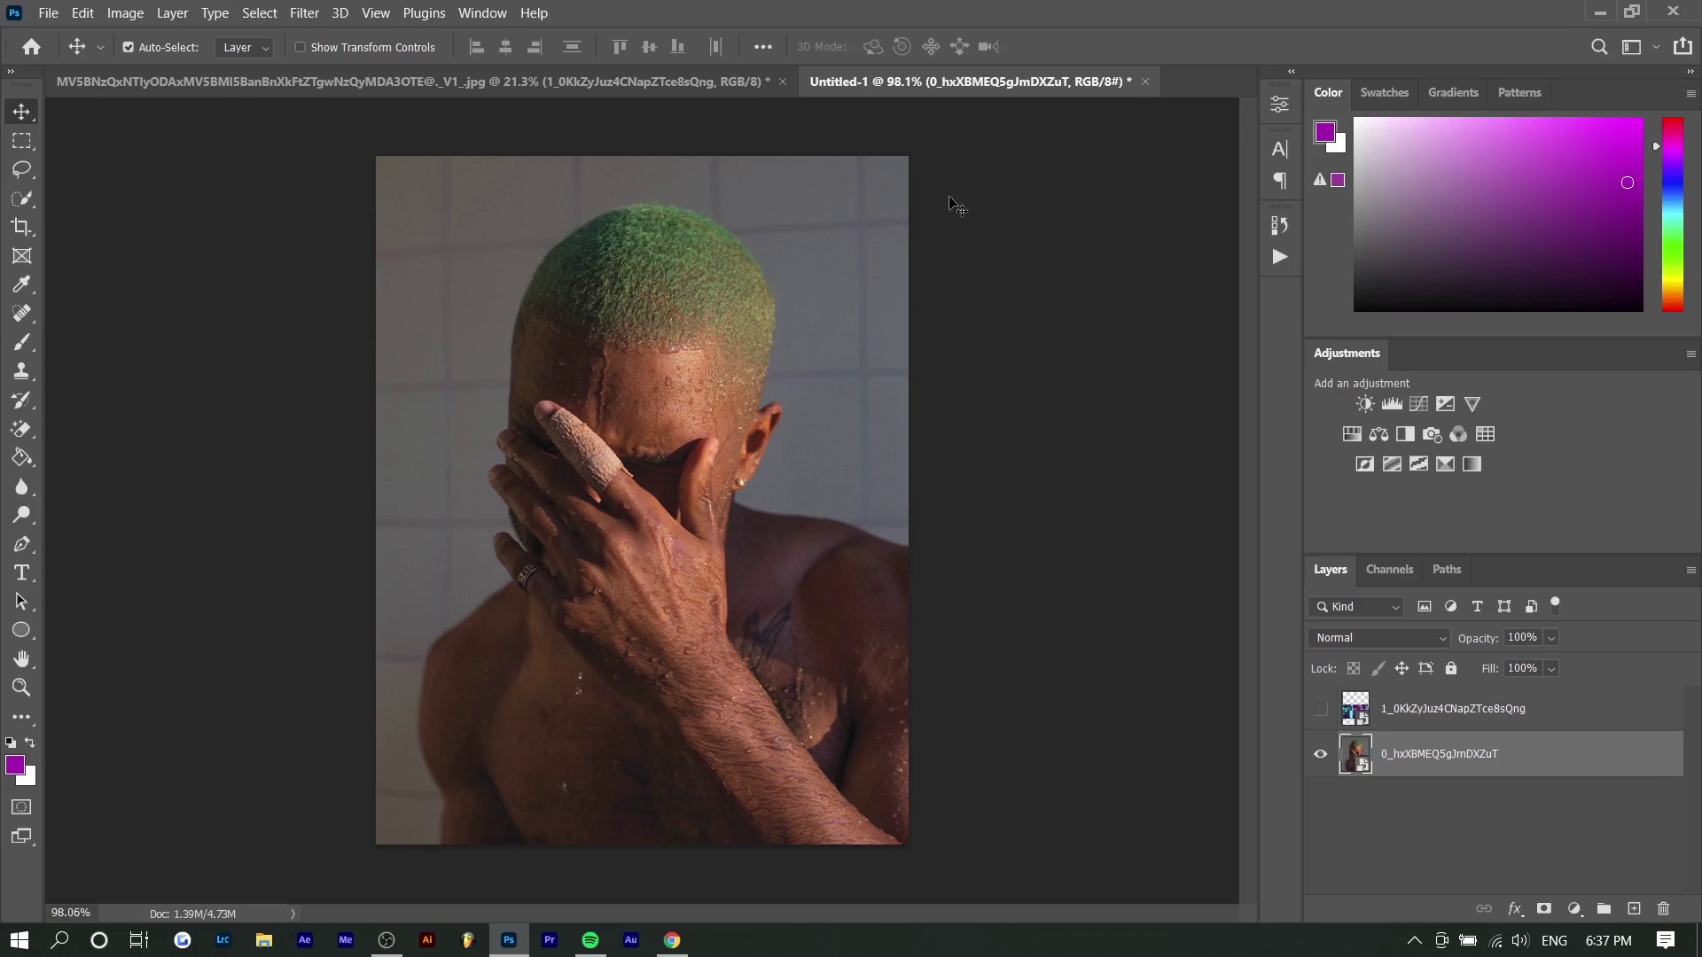
left_click(1352, 433)
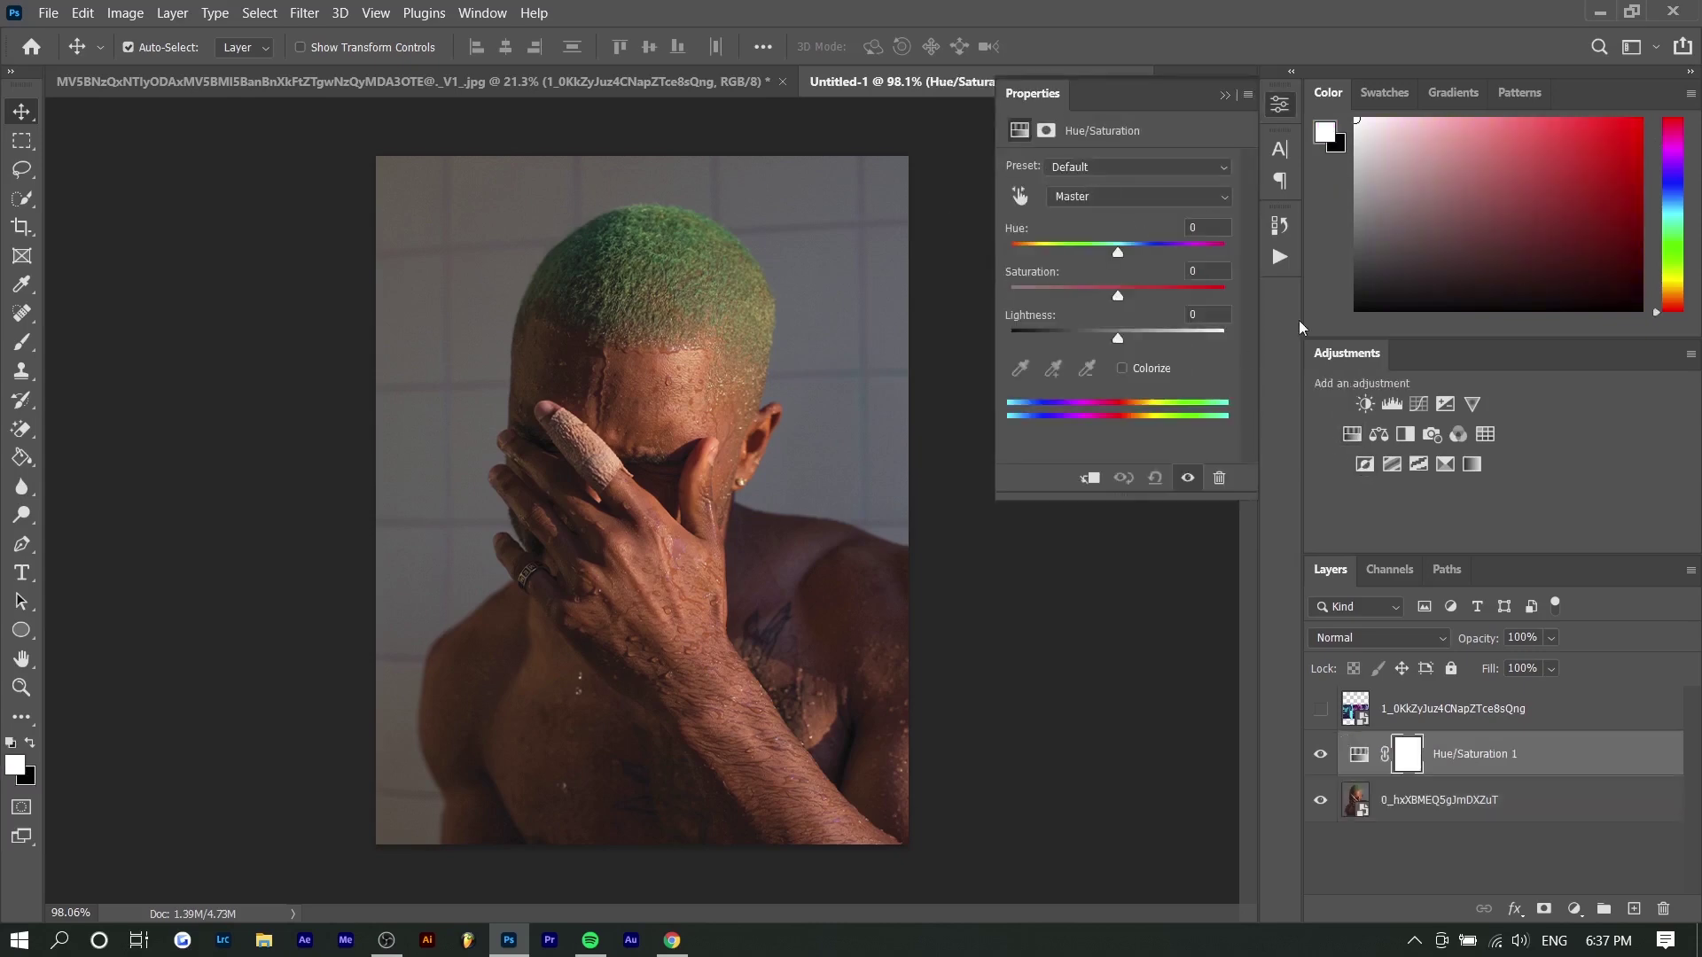
Step: Colorize the photo magenta (hue 300, saturation 65) and move the face strip over the face
left_click(1122, 367)
left_click_drag(1011, 253, 1149, 295)
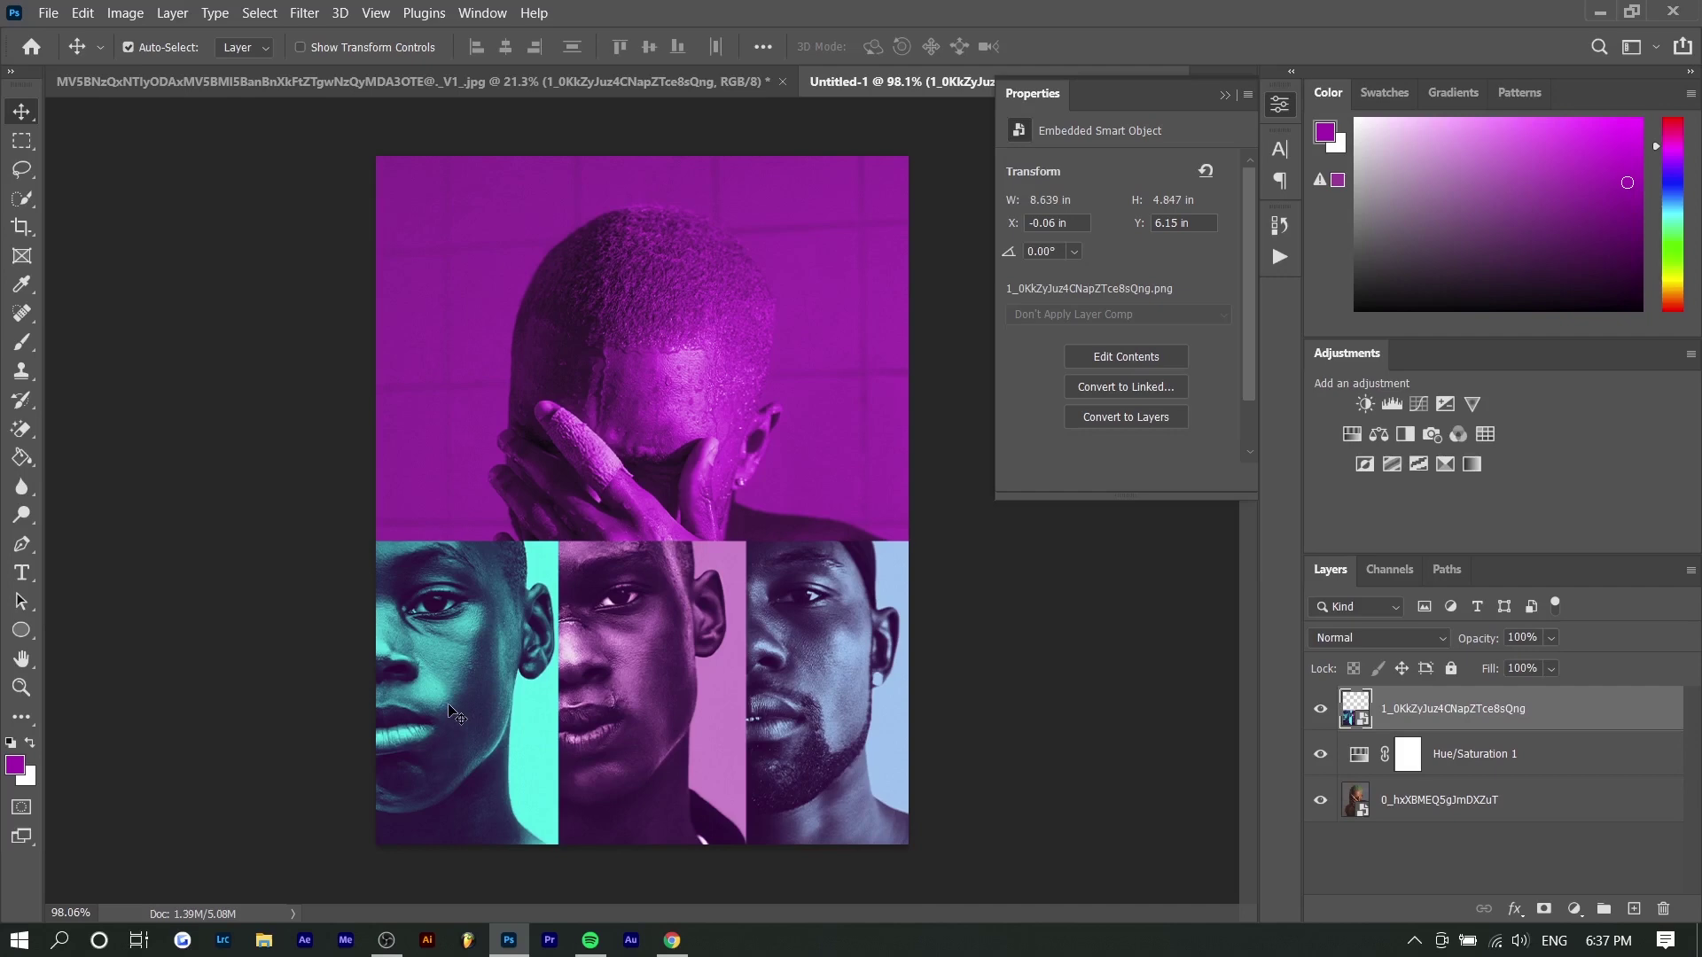
left_click_drag(448, 709, 527, 861)
left_click_drag(797, 716, 747, 469)
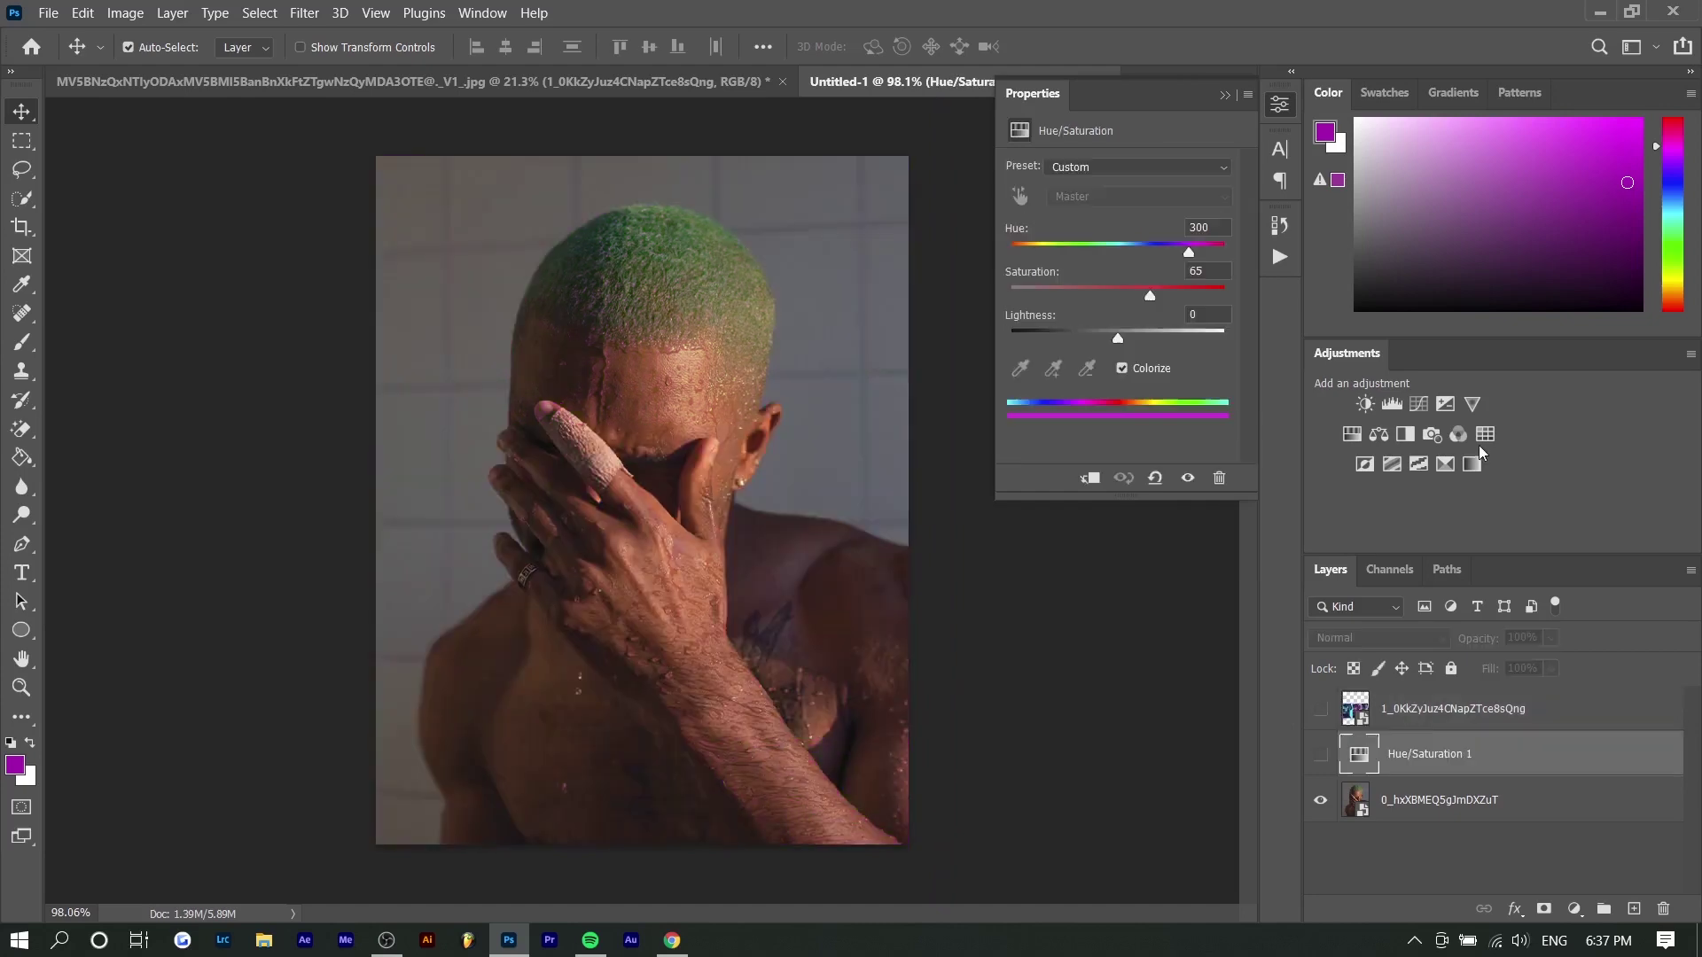
Step: Try a Photo Filter with a custom purple colour, then discard it and undo the tests
left_click(1431, 433)
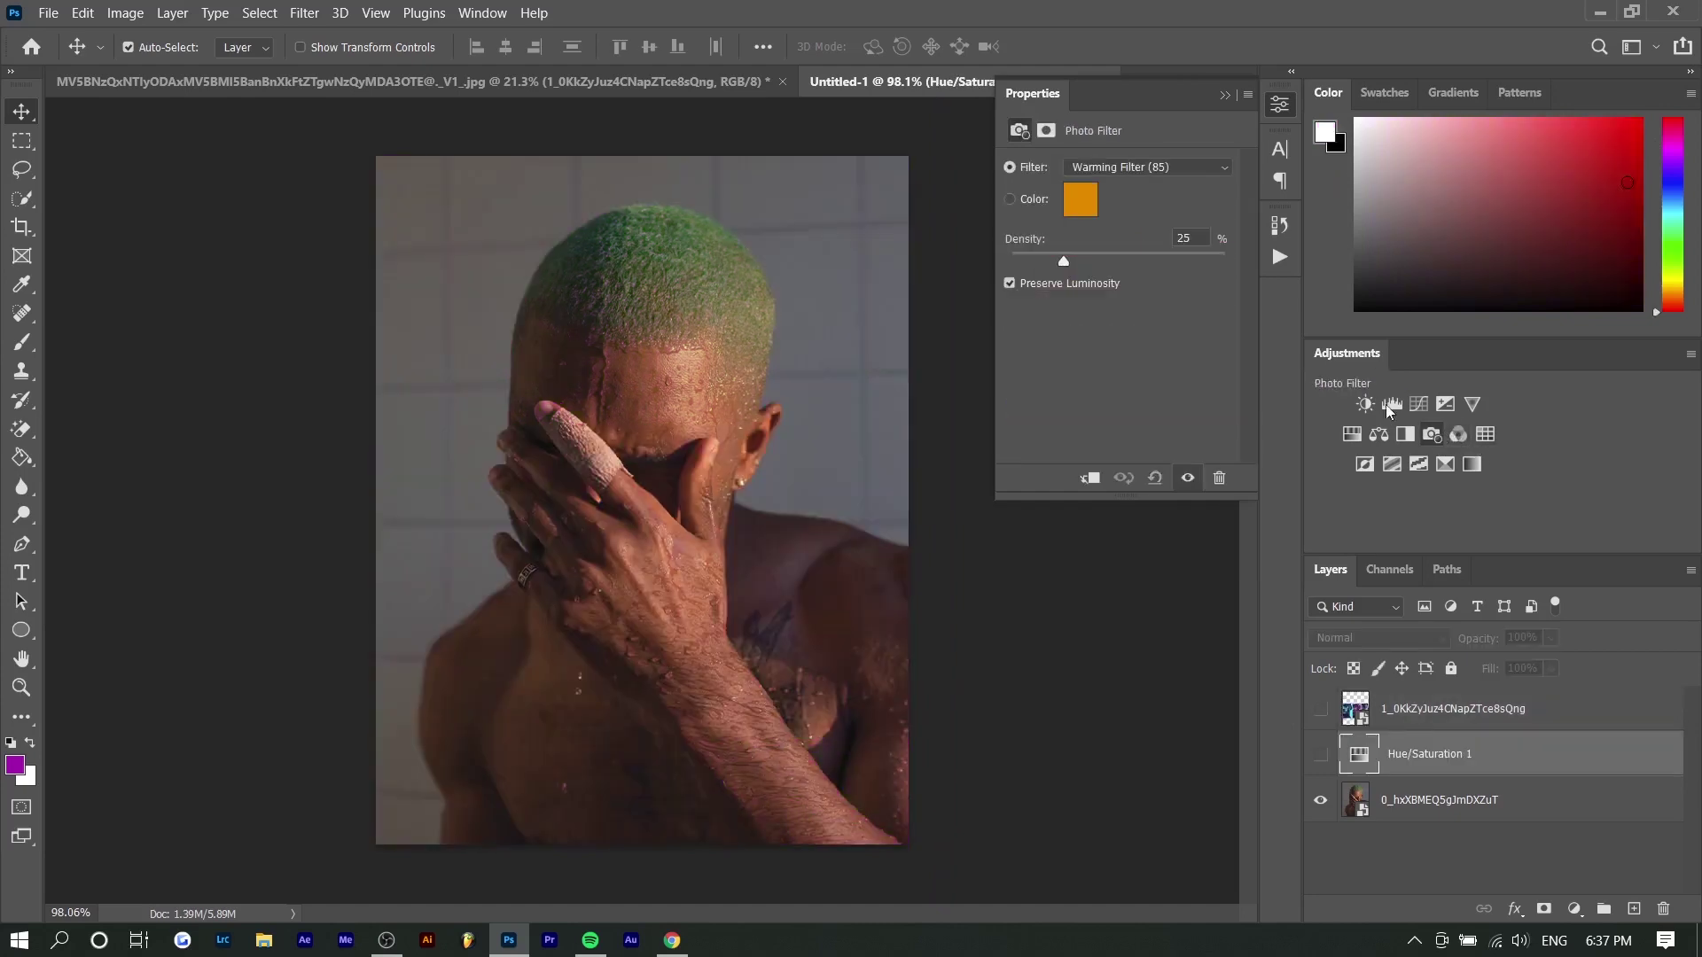
left_click(1080, 199)
left_click_drag(1416, 165, 1417, 136)
left_click(1393, 69)
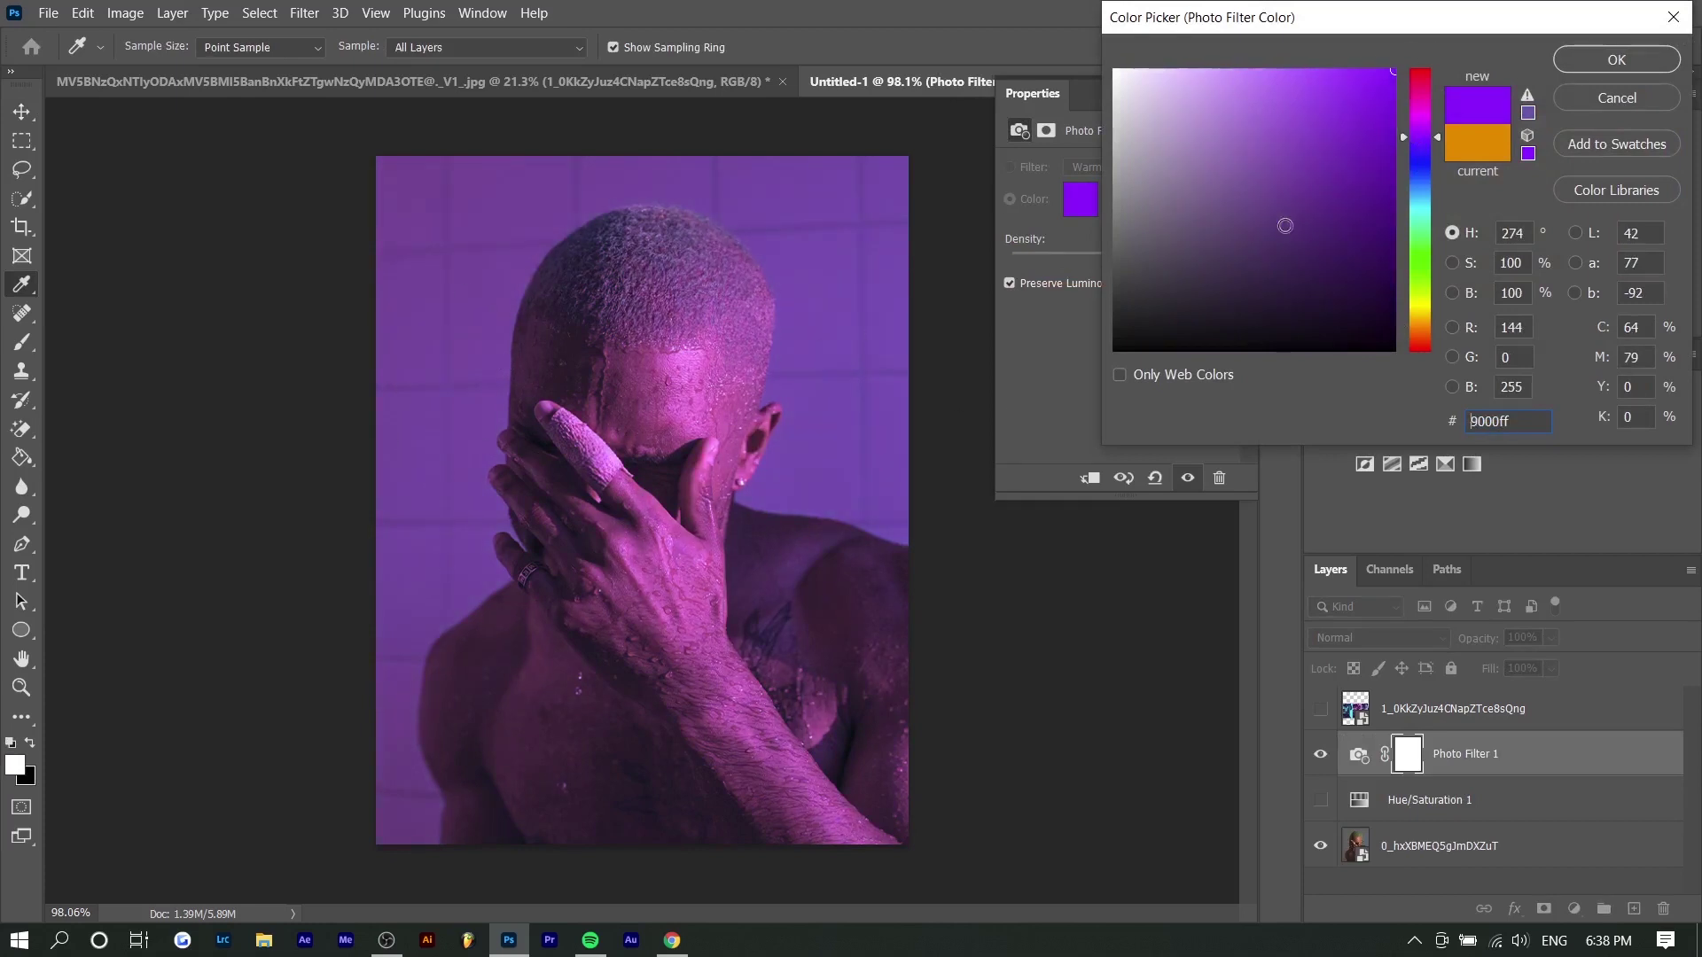
left_click(1617, 98)
key("ctrl+z")
key("ctrl+z")
key("ctrl+z")
key("ctrl+z")
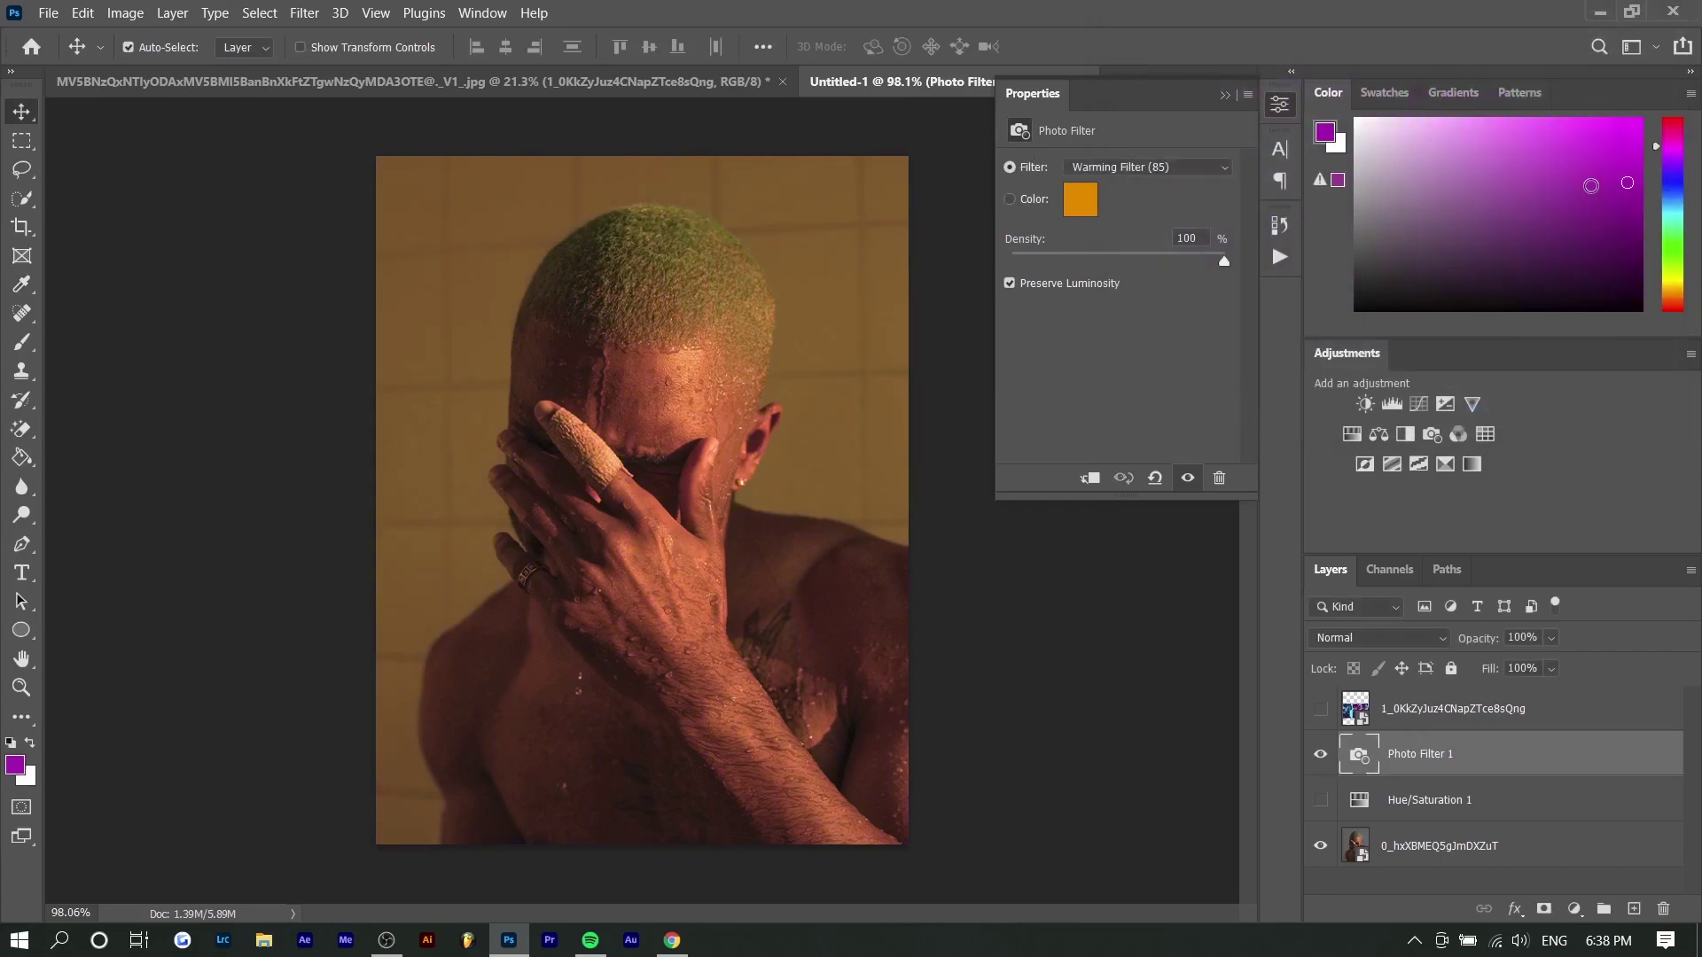
Step: Add a Gradient Map with dithering off and set its left stop to black 000000
left_click(1472, 465)
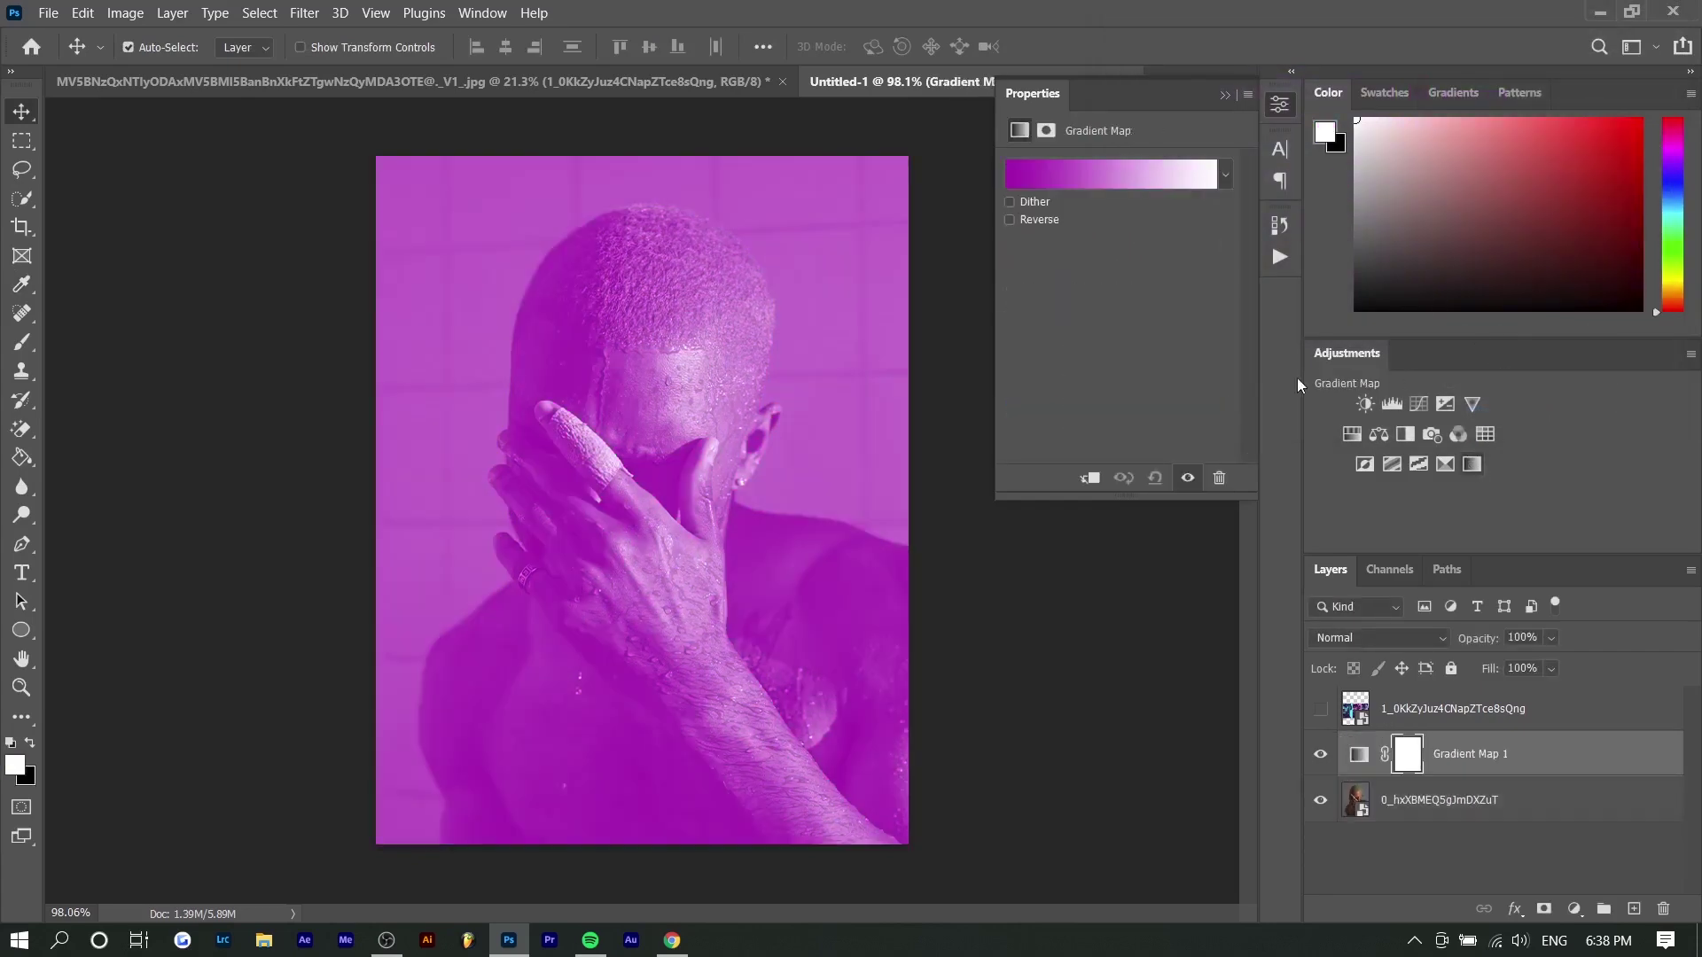
left_click(1043, 205)
left_click(1039, 221)
left_click(1039, 221)
left_click(1063, 186)
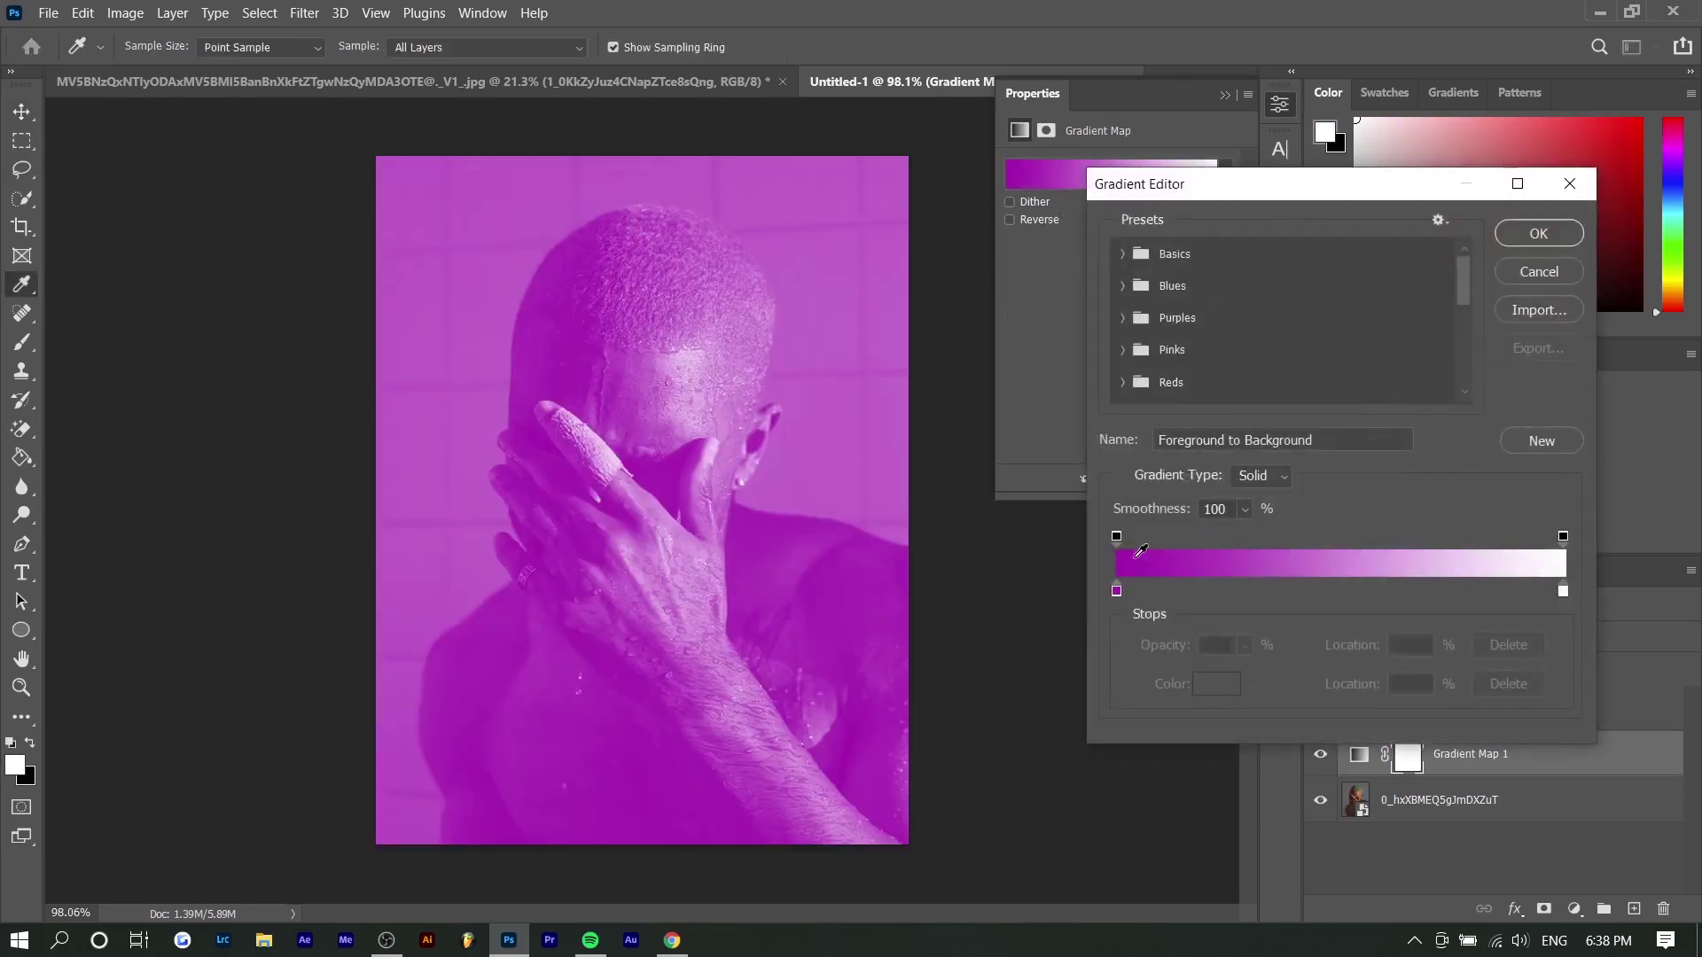
double_click(1117, 590)
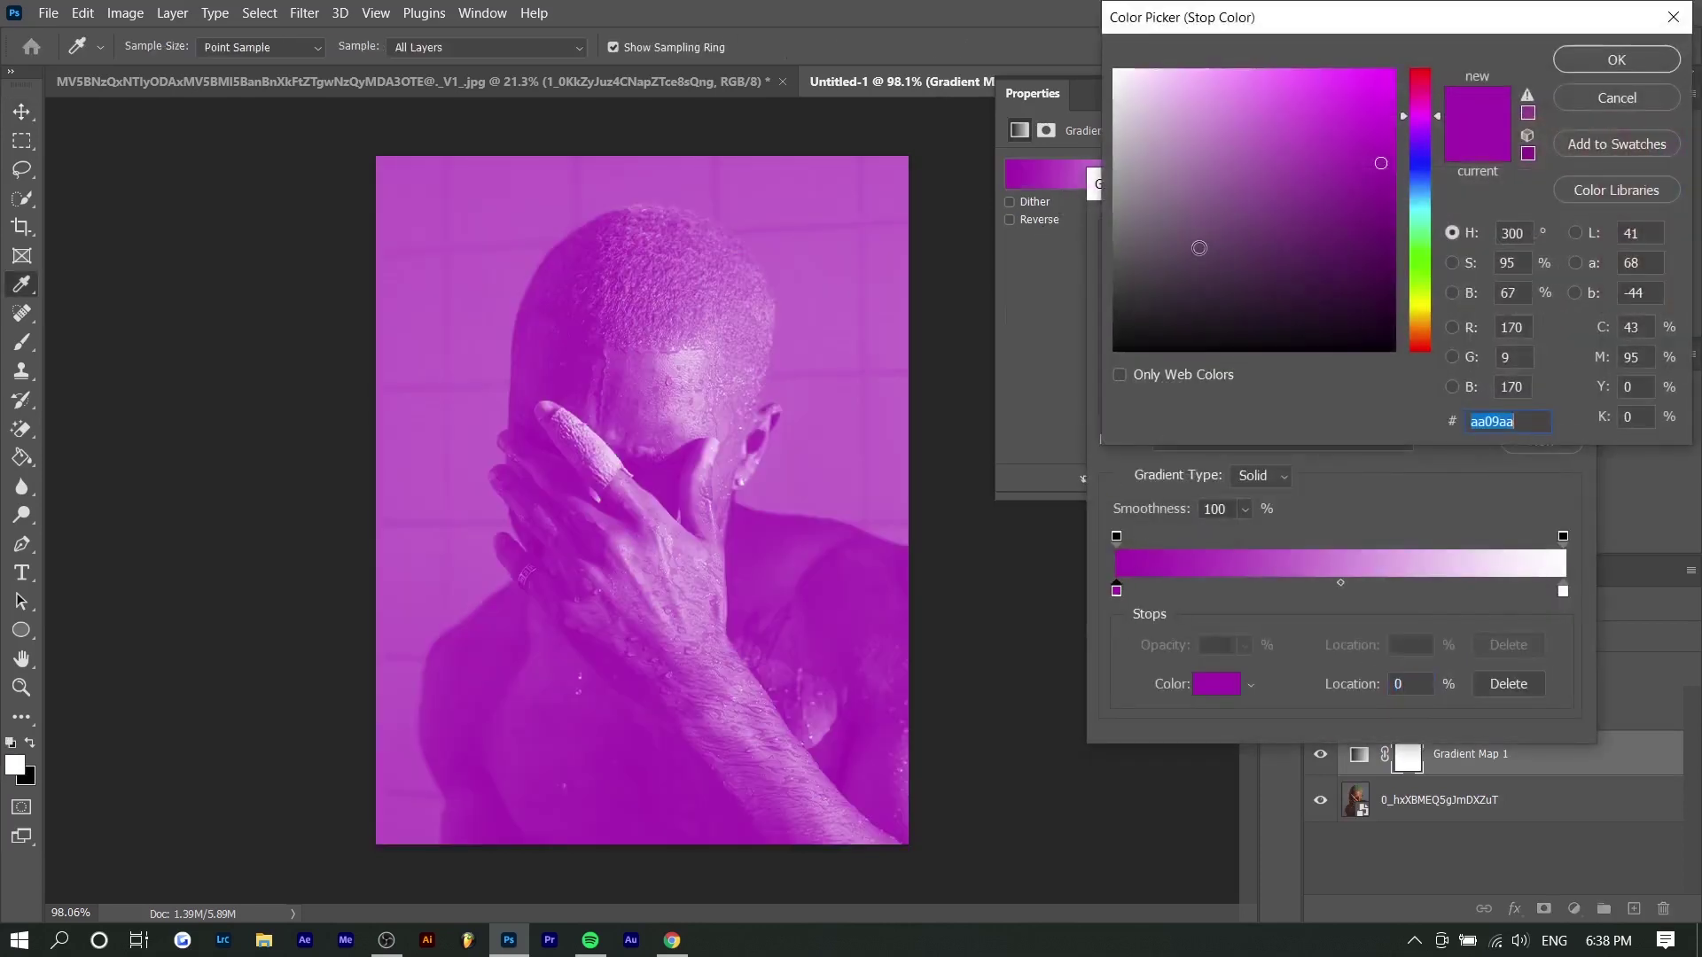
left_click(1389, 350)
left_click(1589, 61)
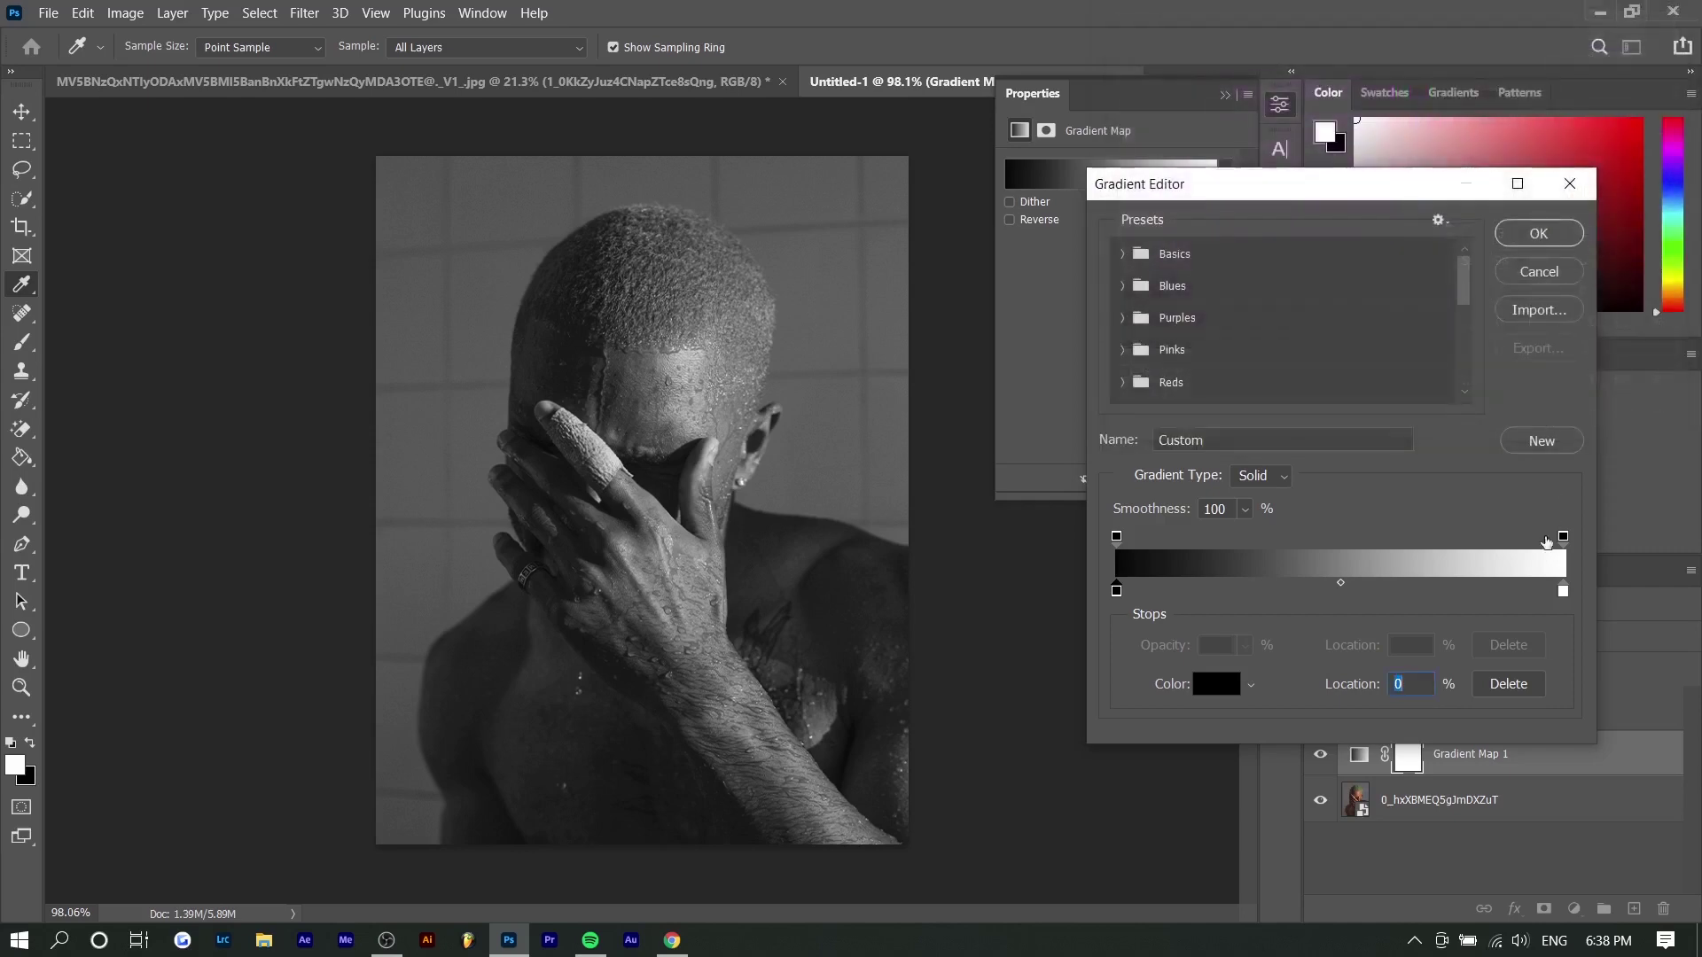
Step: Set the gradient's right stop to bright cyan 00d8ff and apply the gradient
double_click(1563, 589)
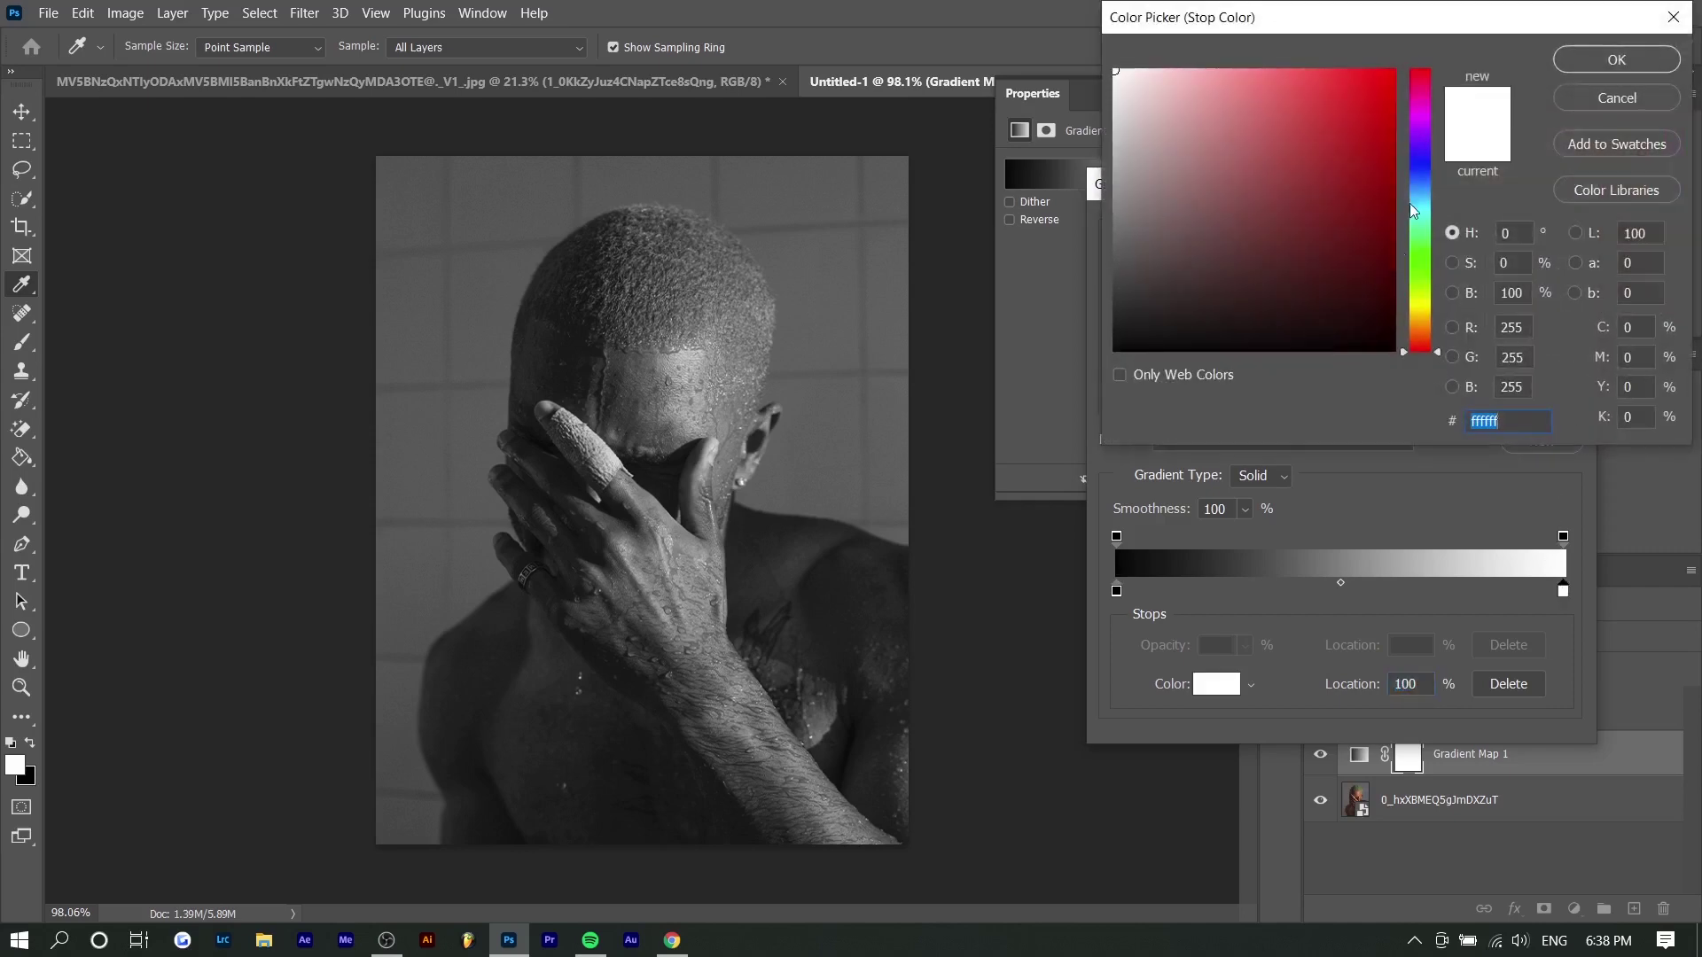
mouse_move(1419, 210)
left_mouse_down()
mouse_move(1419, 143)
mouse_move(1419, 208)
left_mouse_up()
left_click(1385, 176)
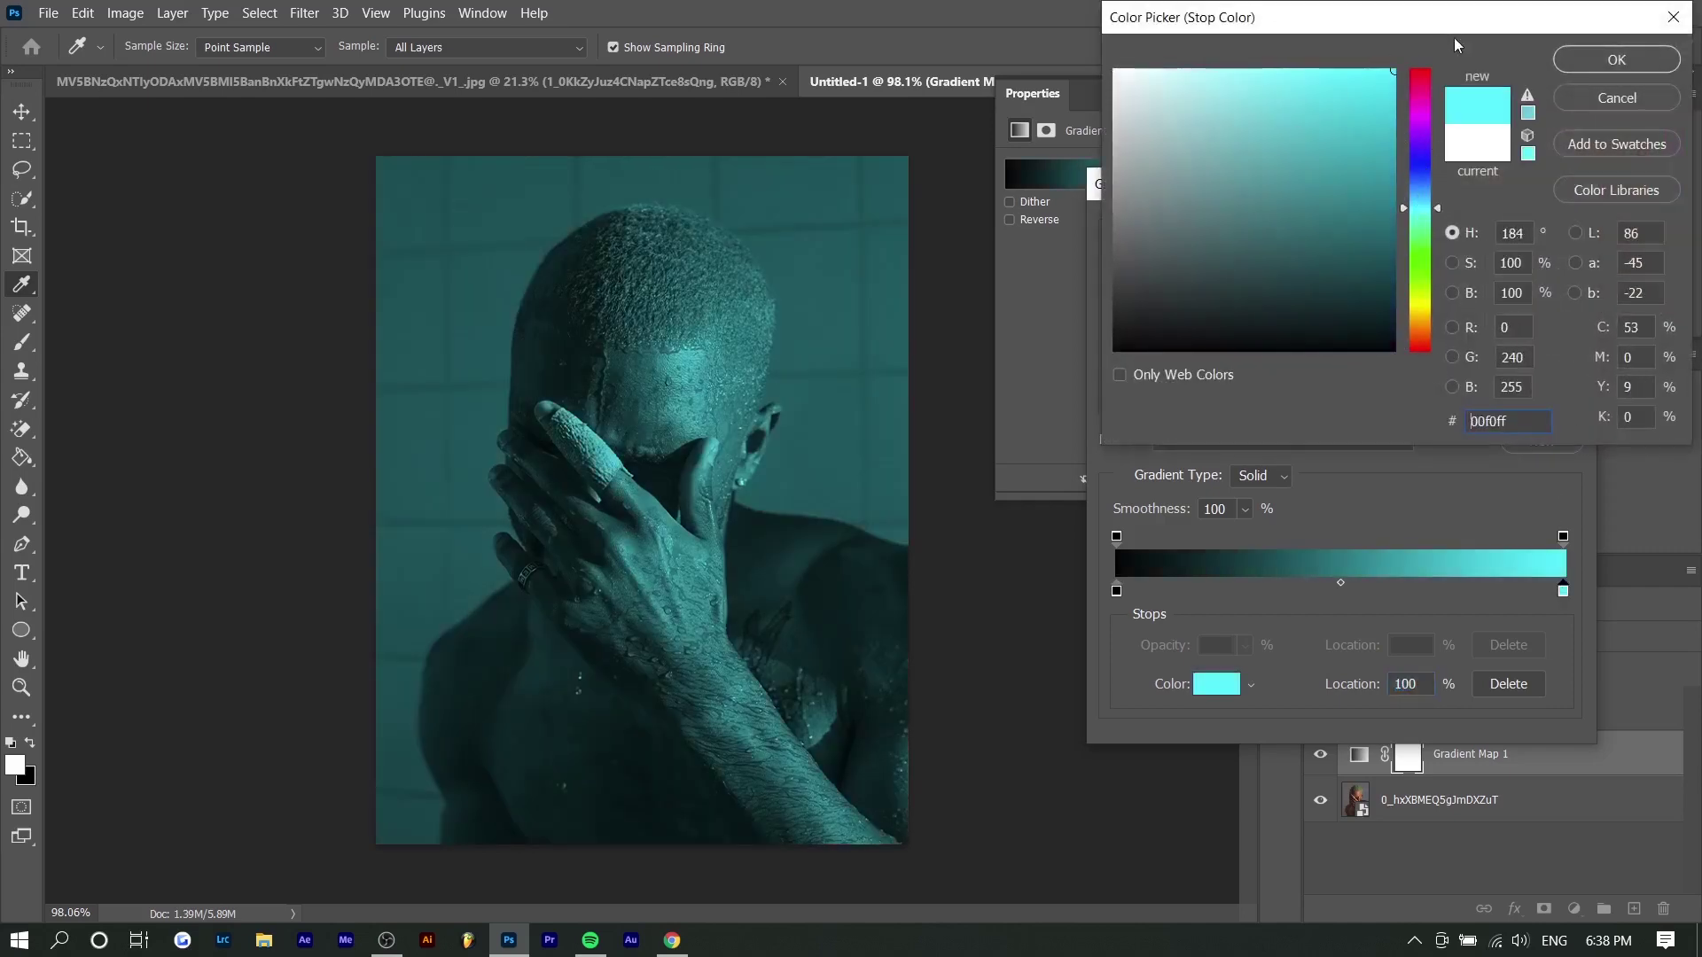
left_click(1616, 60)
left_click(1546, 67)
Step: Show the three-face strip layer and move it down along the bottom of the canvas
left_click(1321, 709)
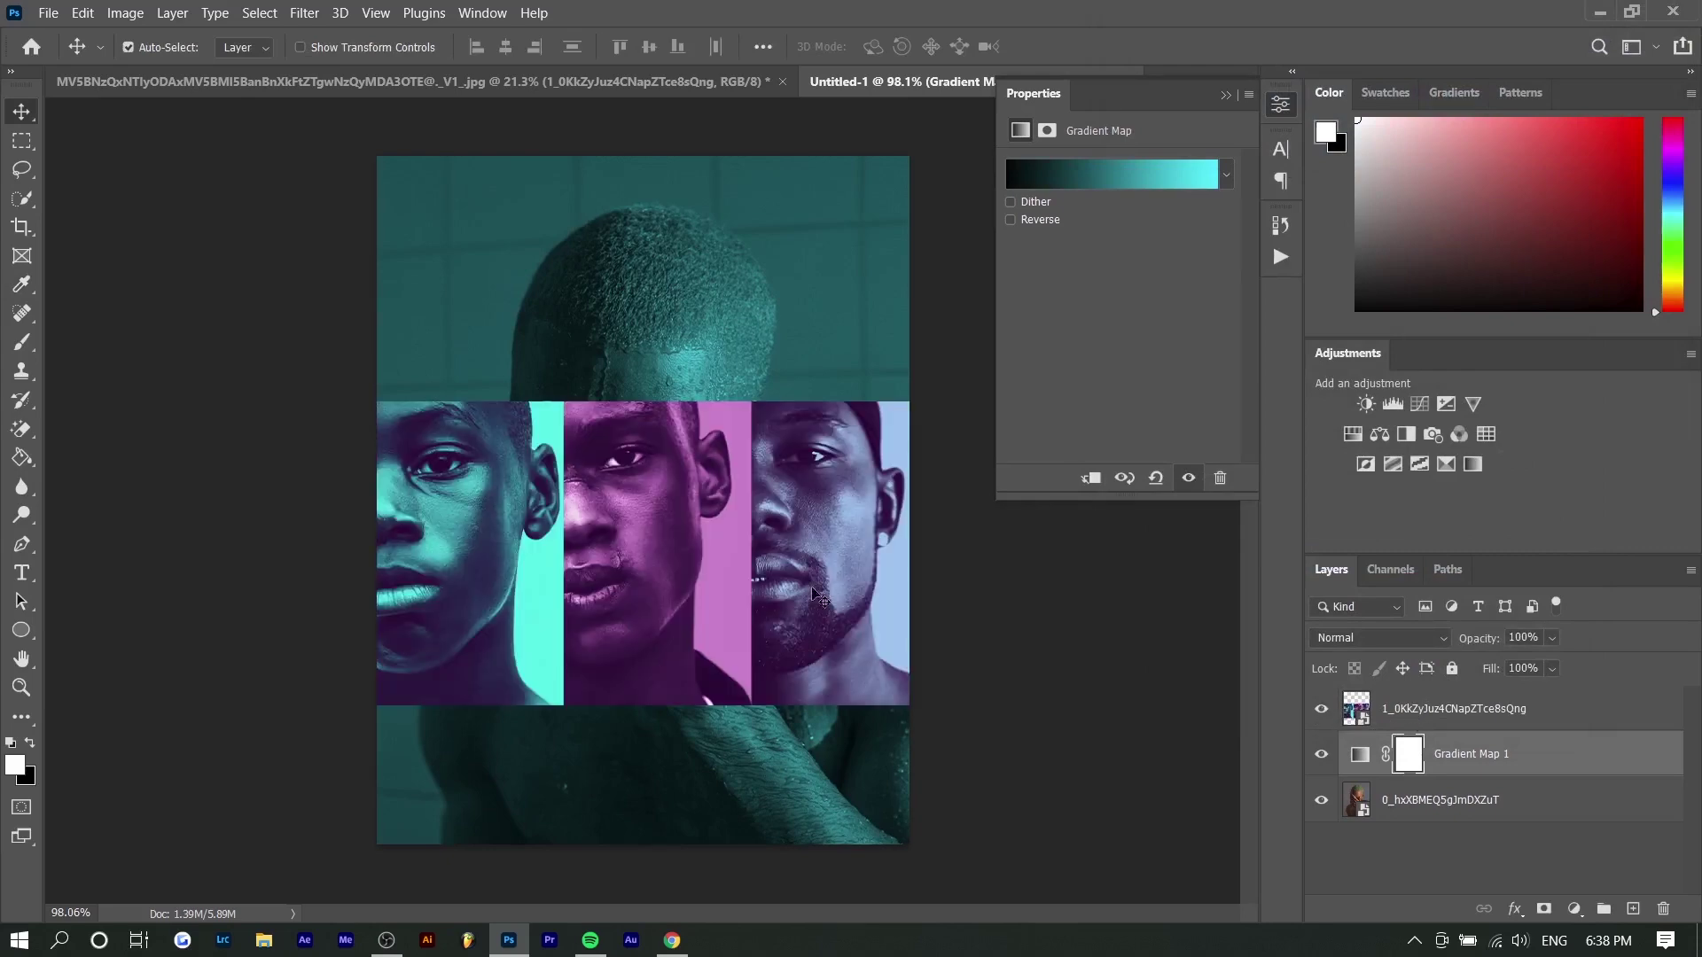
left_click_drag(645, 571, 647, 711)
left_click_drag(833, 418, 684, 333)
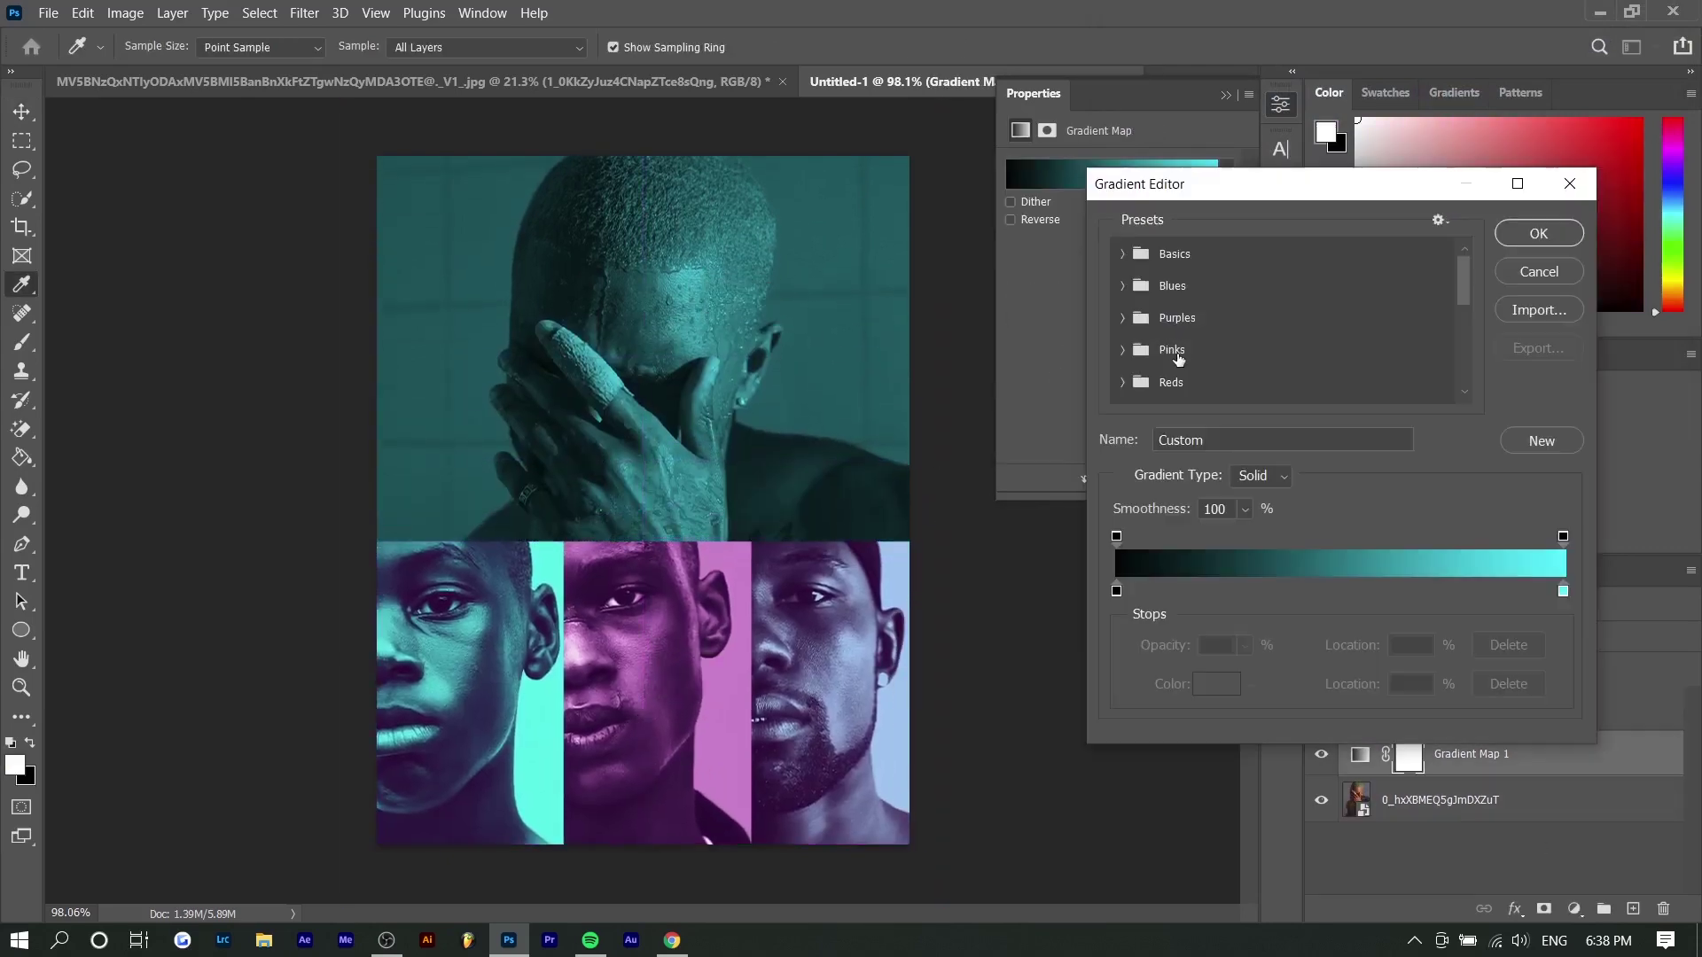
scroll(1175, 358, "down", 1)
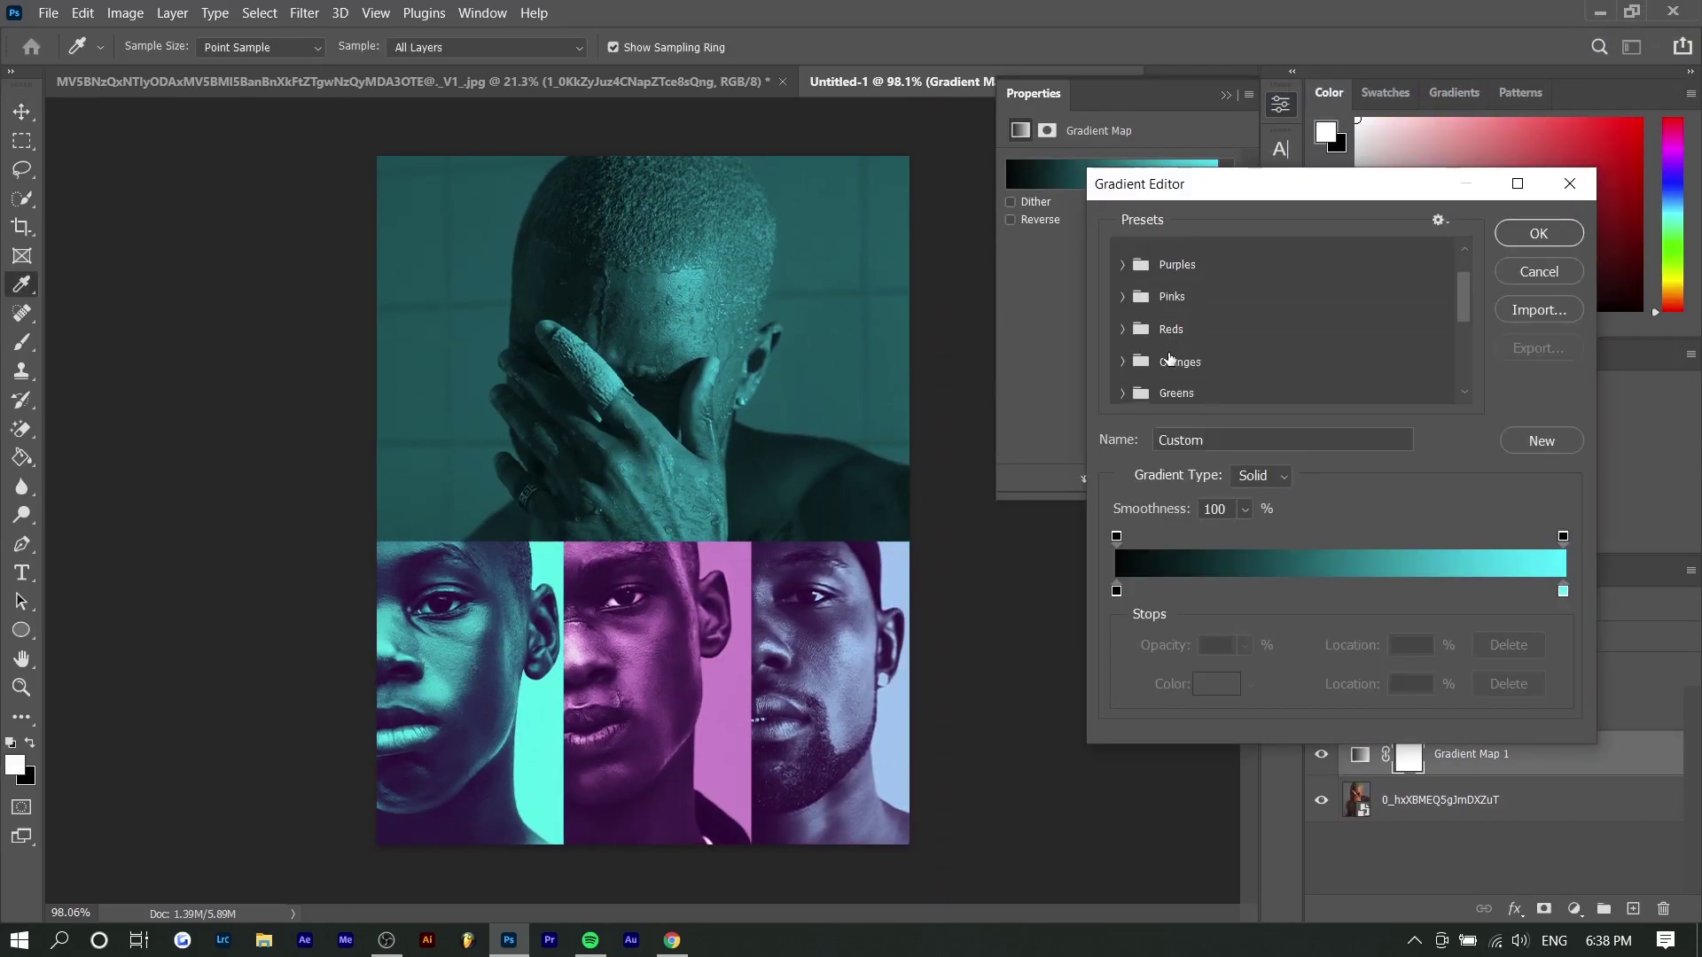
Step: Adjust the right gradient stop to a lighter, bluer cyan and apply it
double_click(1562, 592)
left_click(1428, 202)
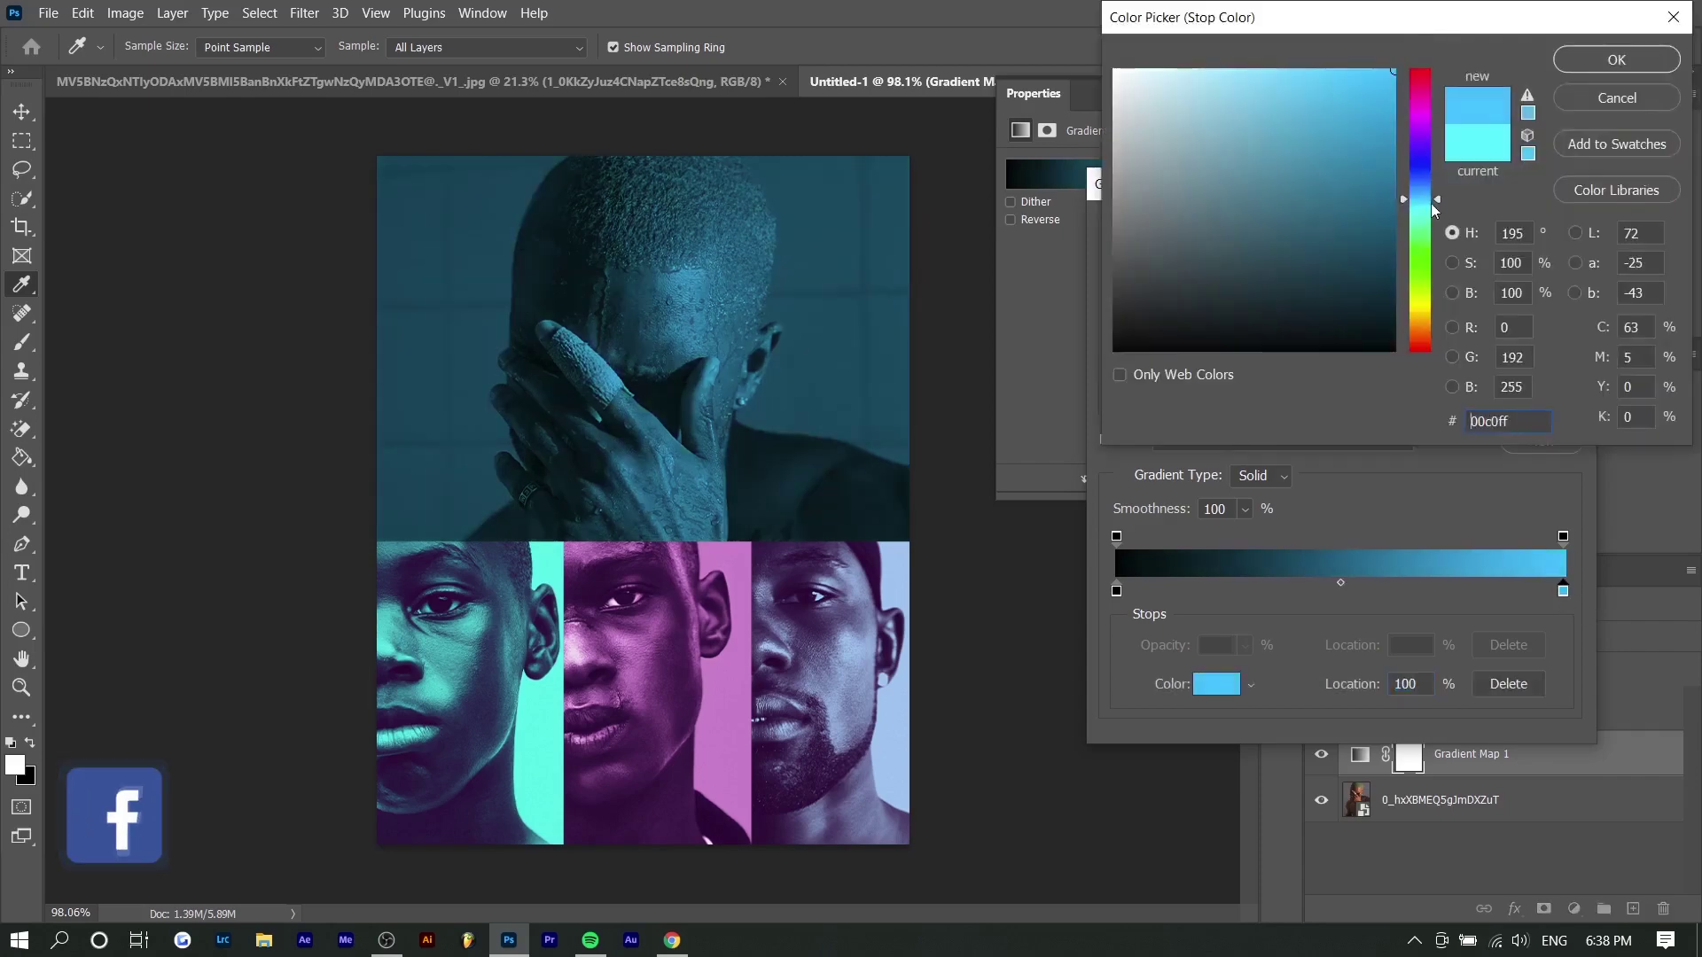
left_click_drag(1422, 198, 1423, 198)
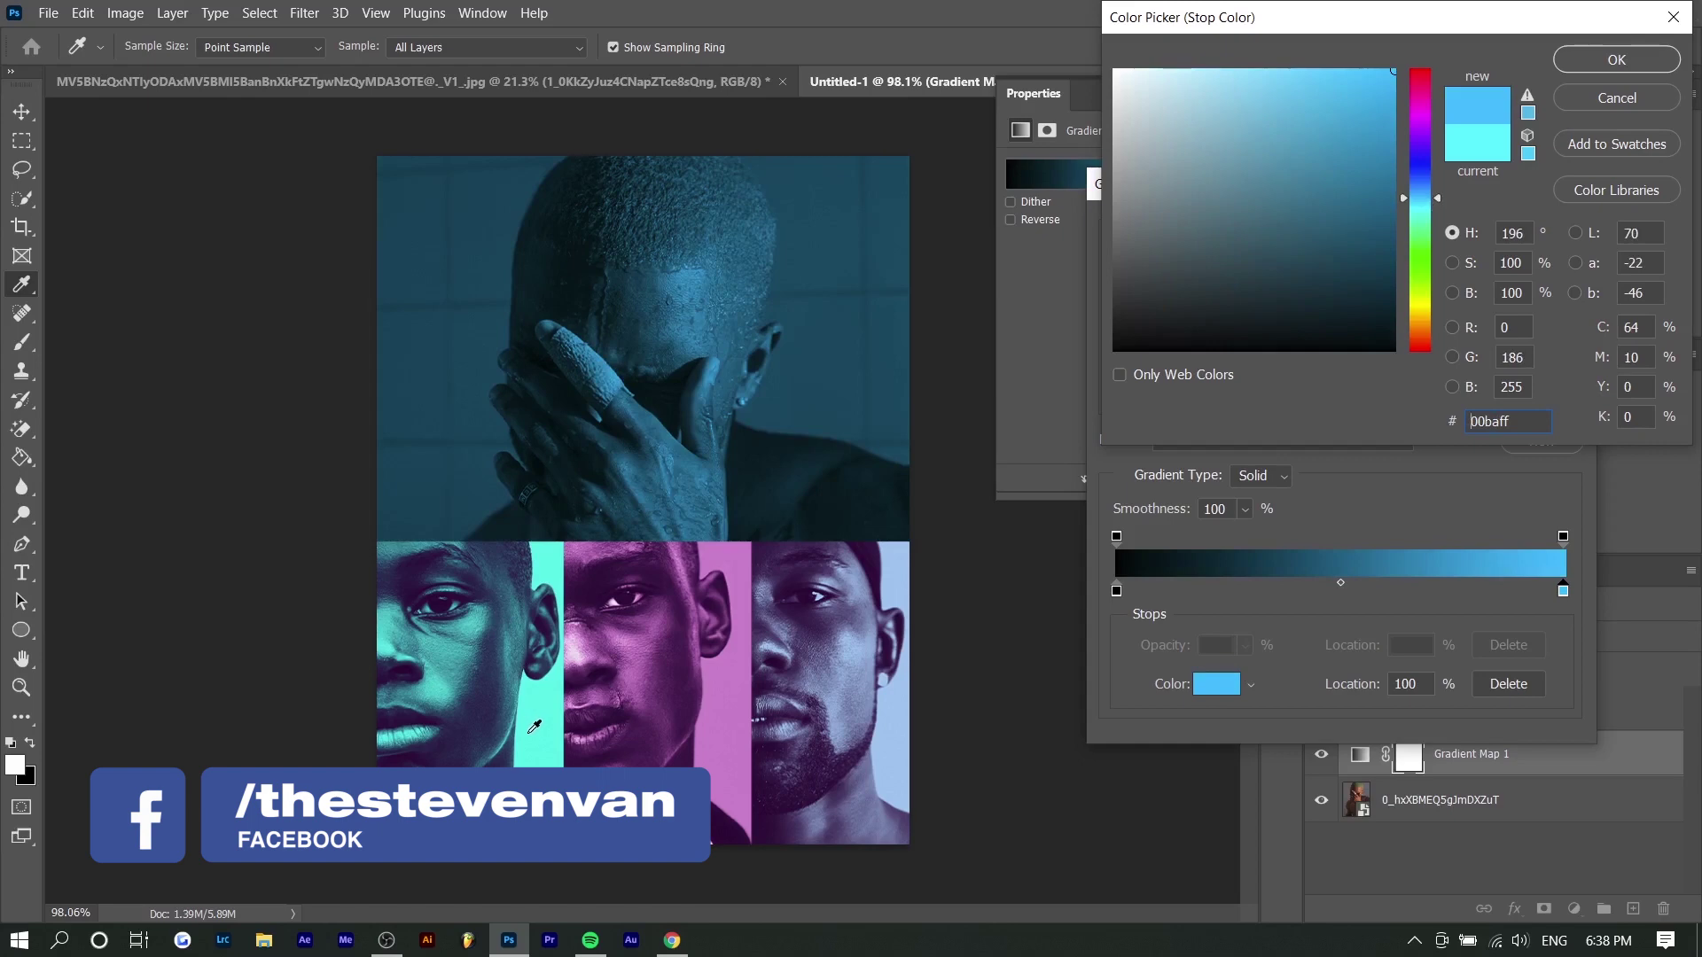
left_click(1412, 204)
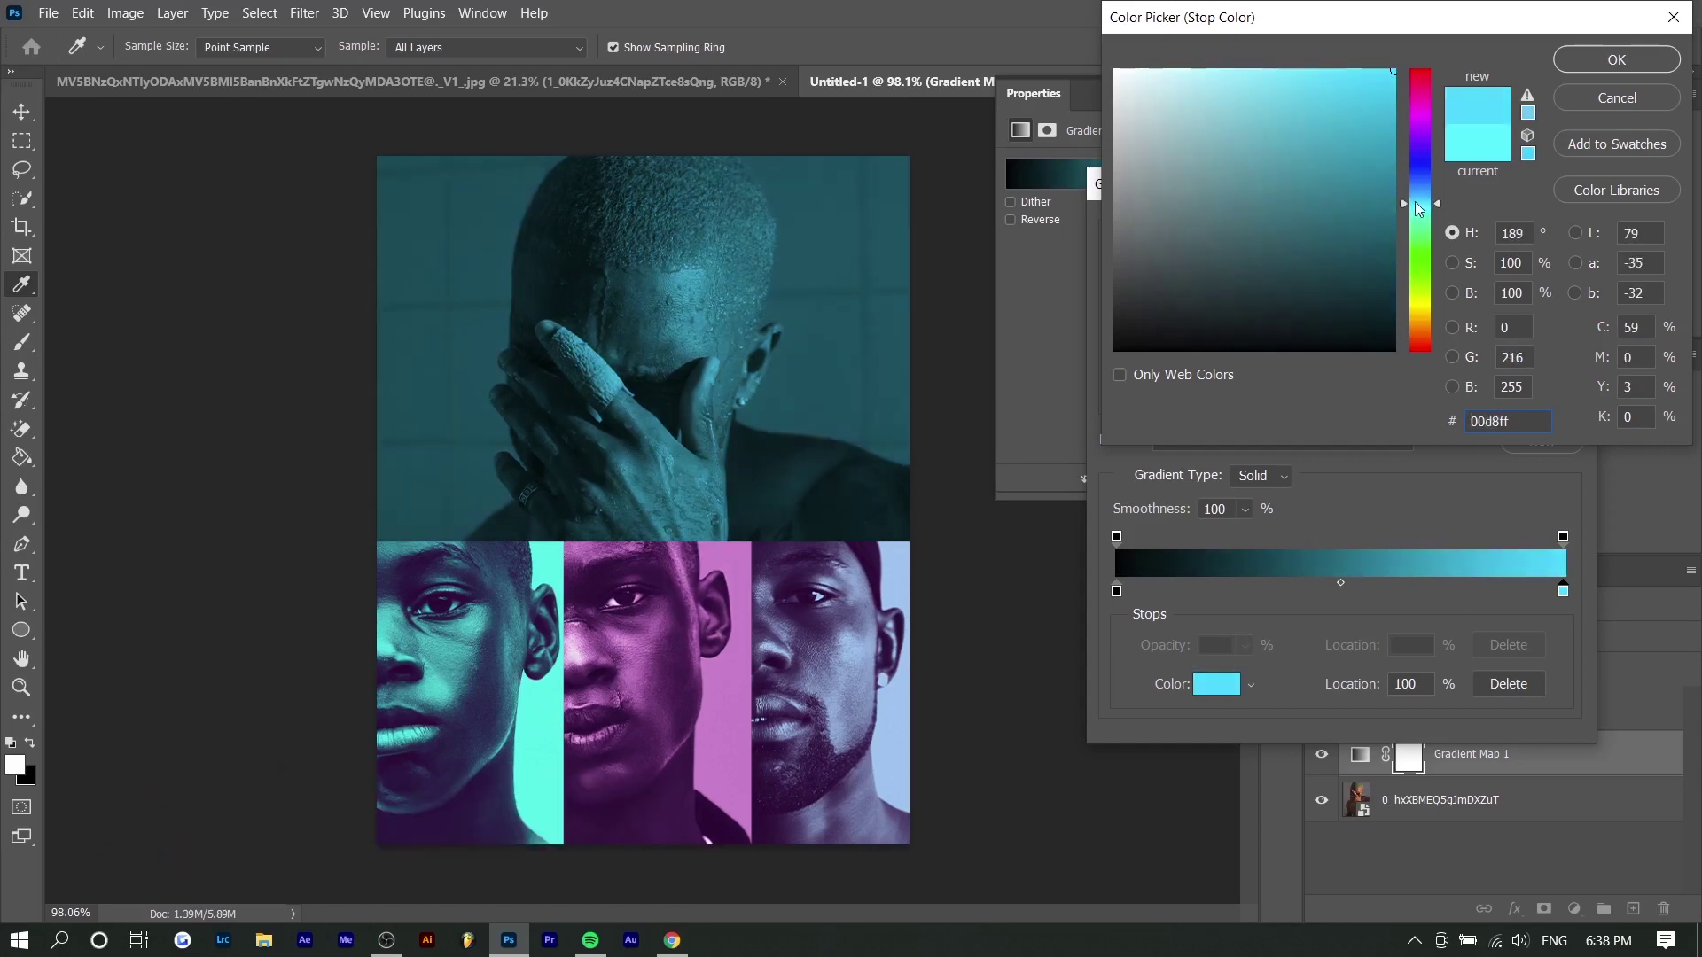
left_click(1619, 57)
key("Return")
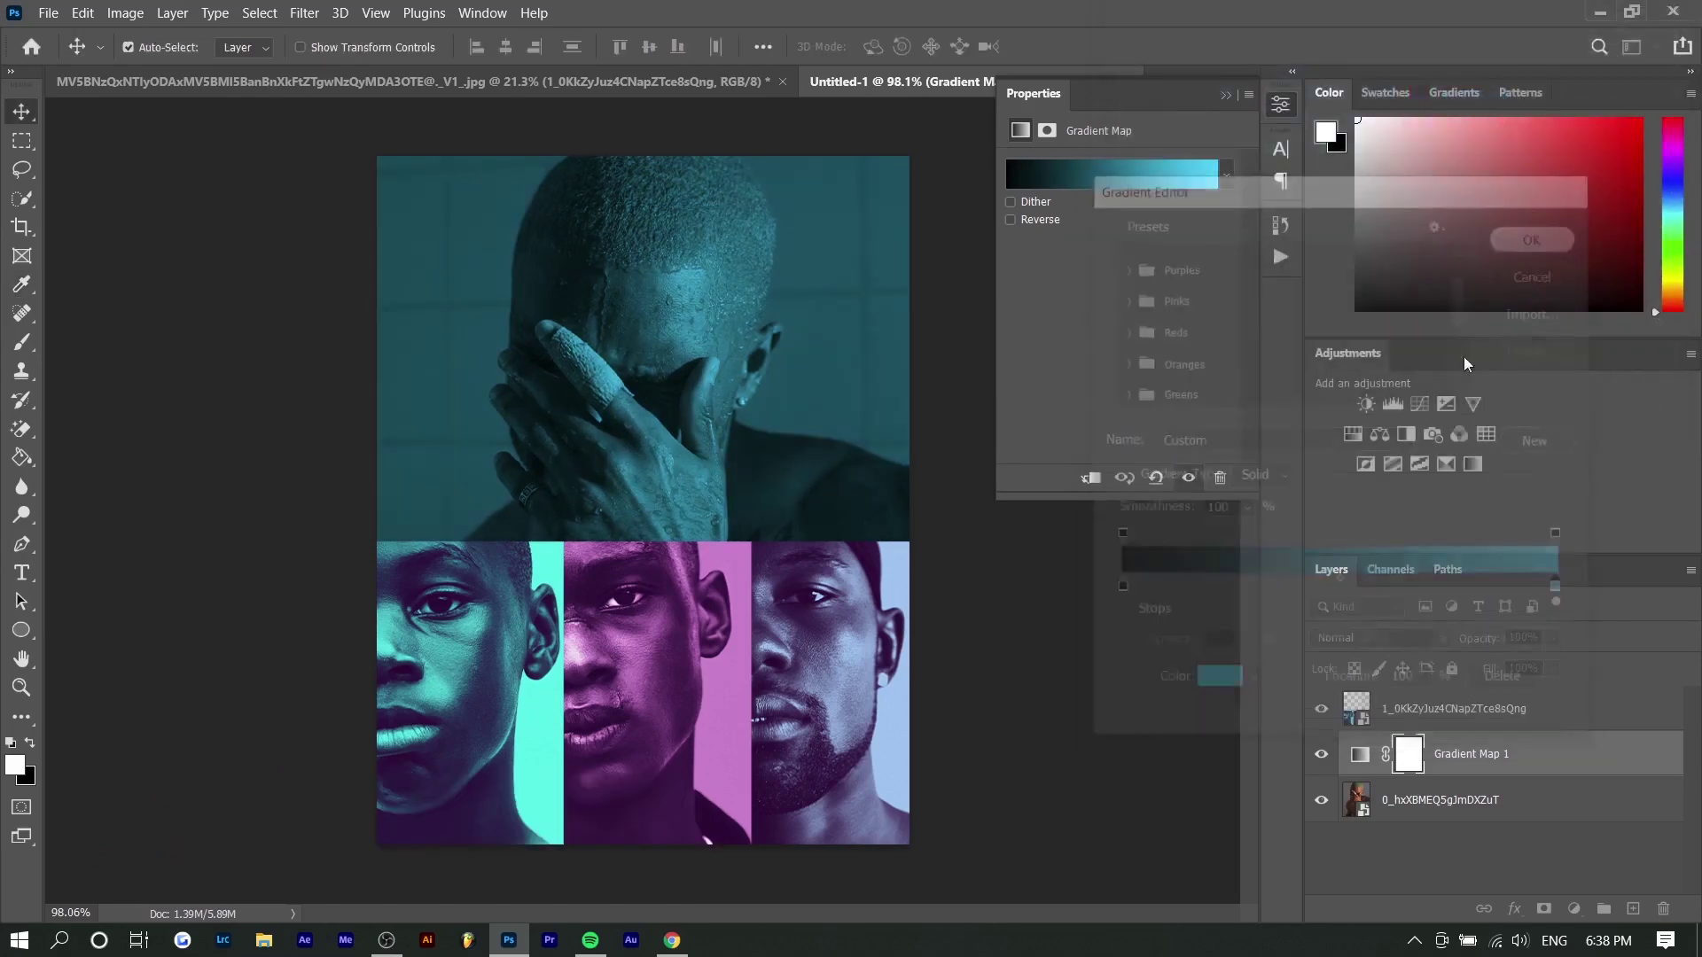
Step: Add a Curves layer and raise a point to input 144, output 225 to brighten the portrait
left_click(1419, 404)
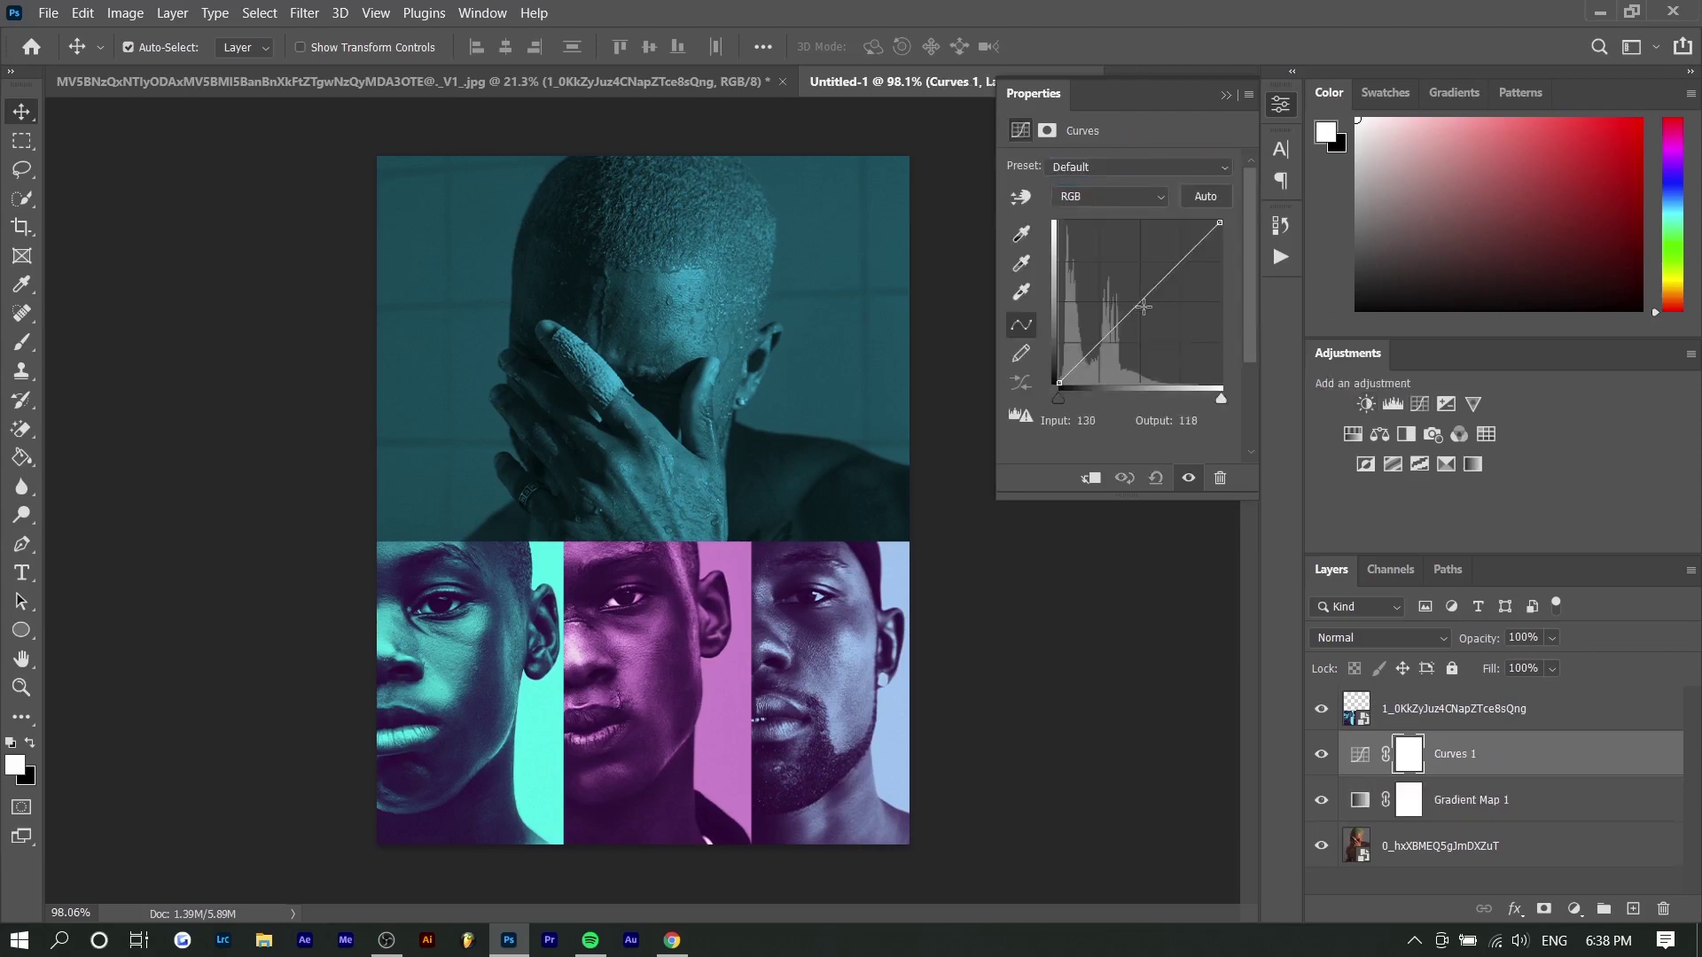
left_click_drag(1145, 304, 1150, 240)
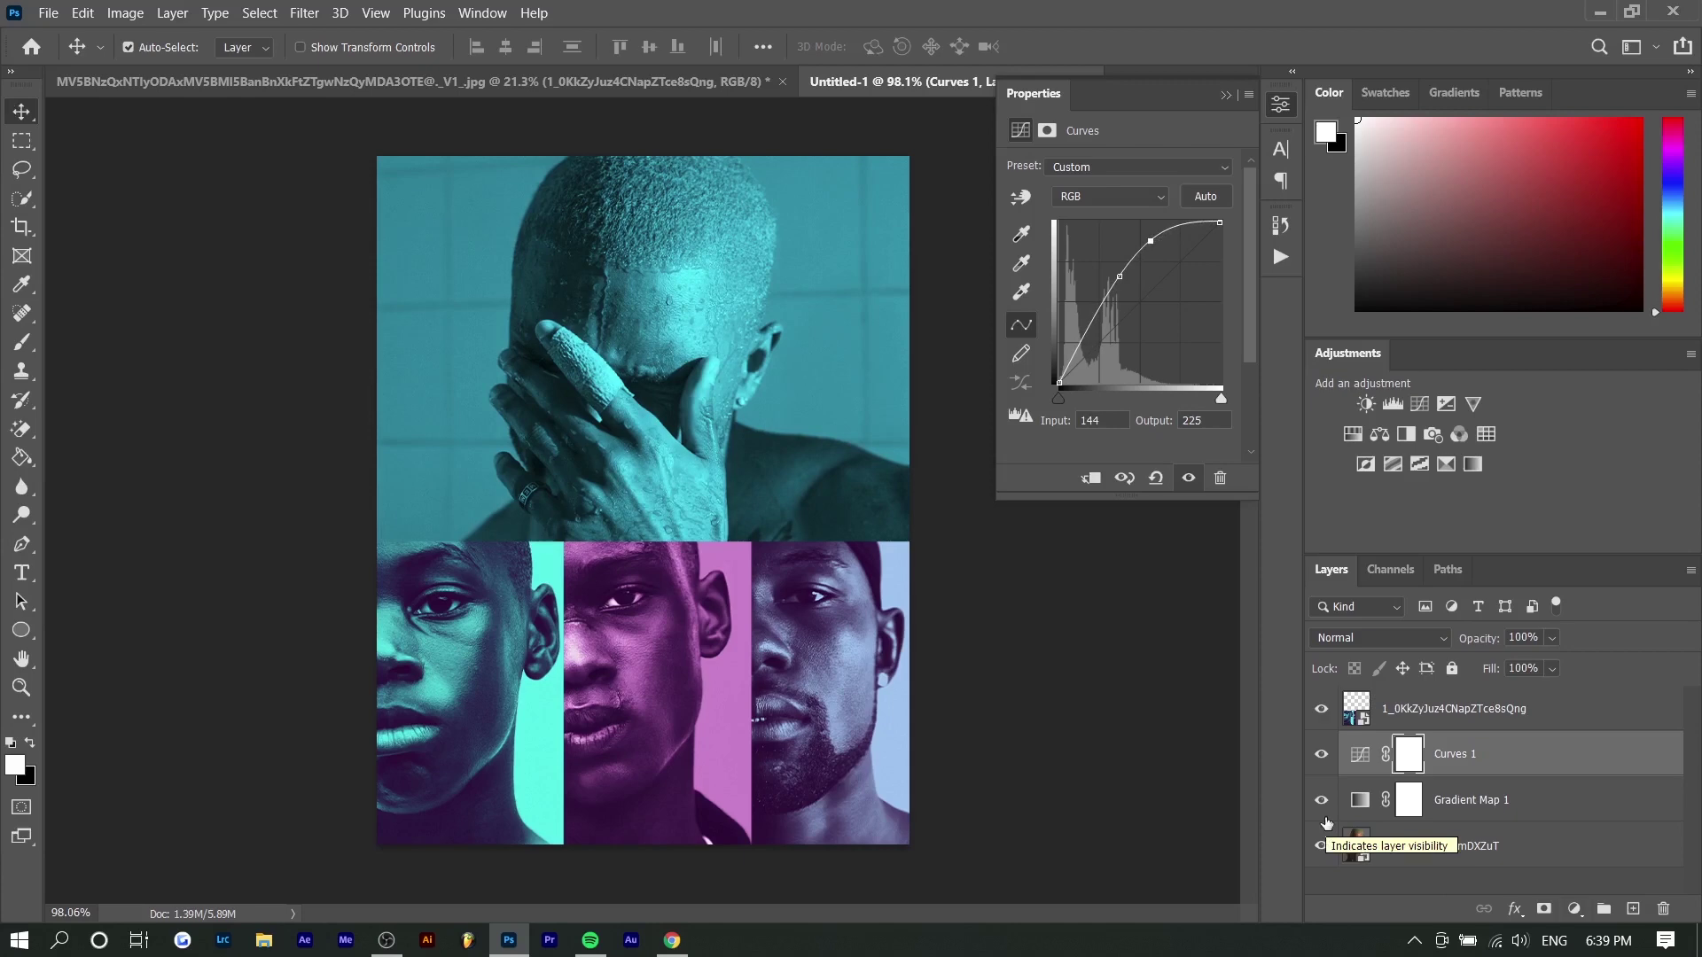
Step: Group the Curves, Gradient Map and photo layers and name the group Aqua
left_click(1511, 846, "shift")
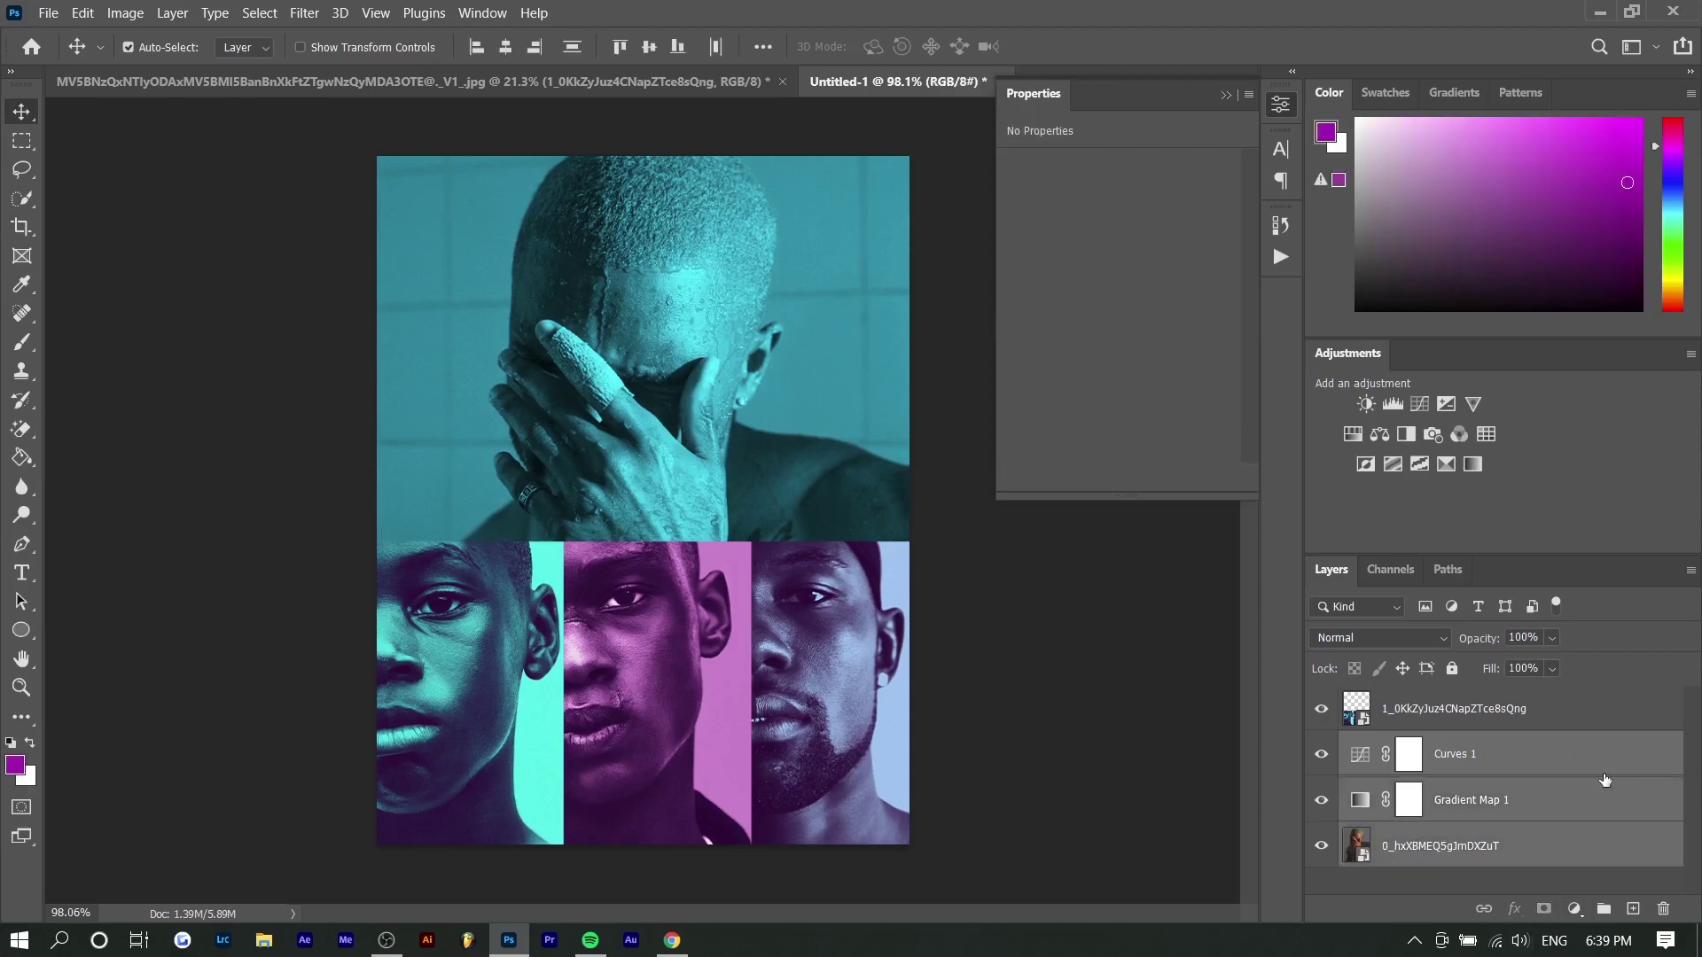
key("ctrl+g")
double_click(1402, 745)
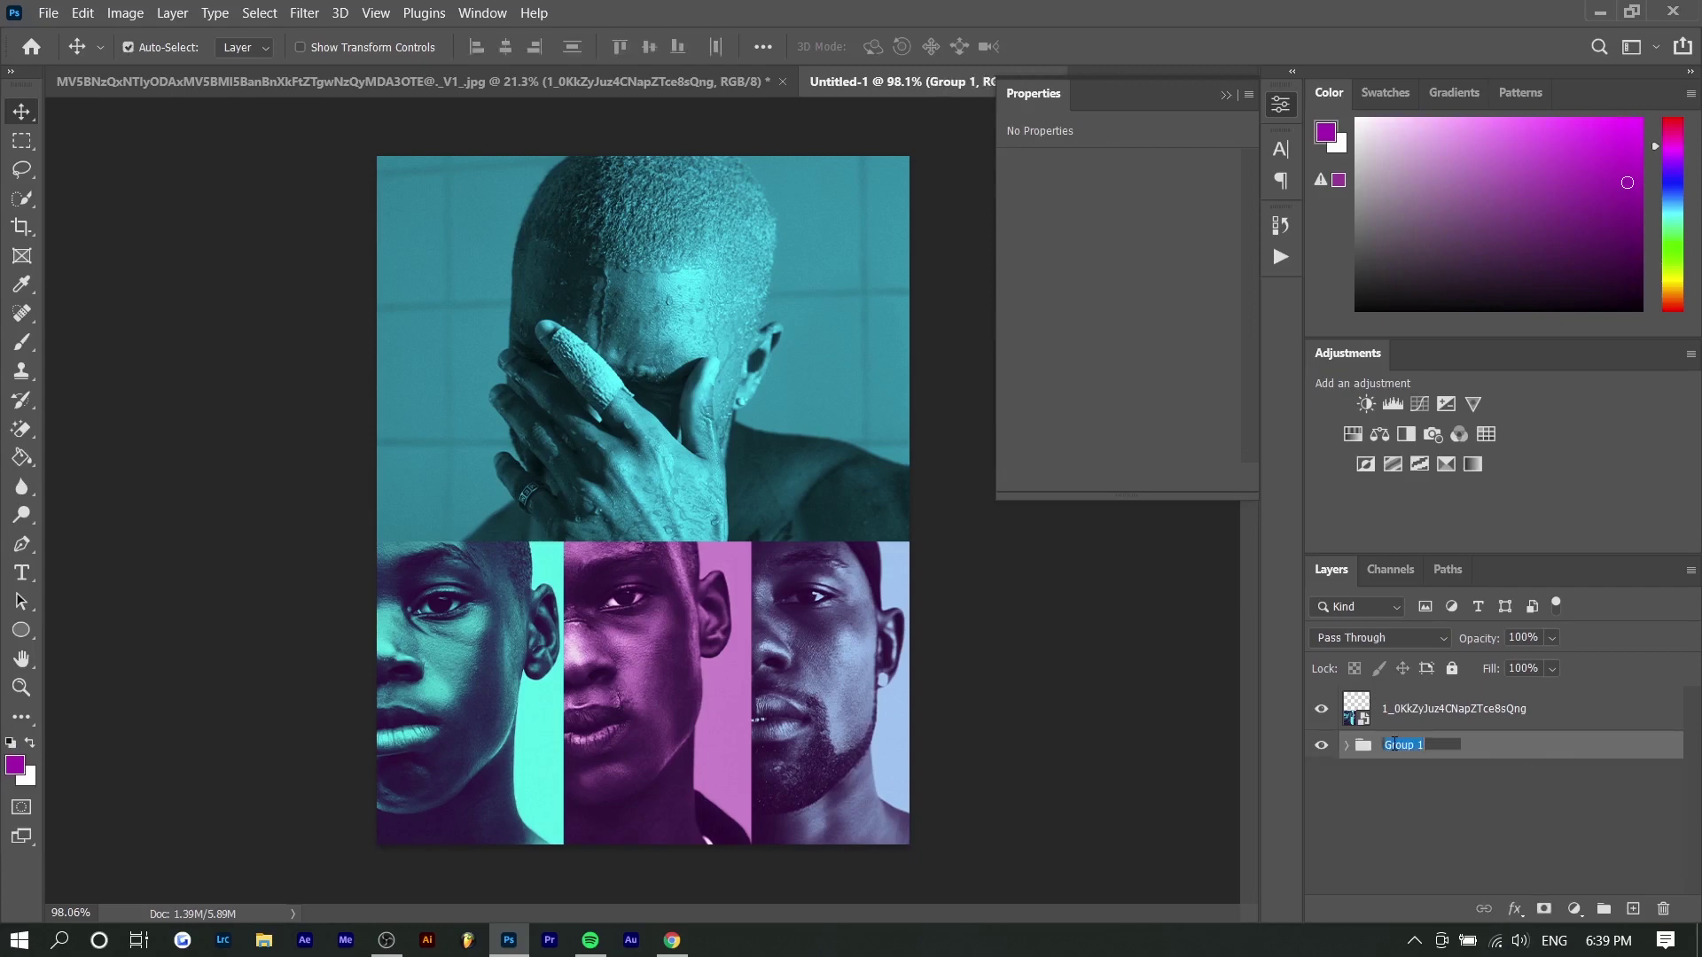
type("Adua")
key("Return")
Step: Duplicate the Aqua group as Purple, place it above Aqua, and select its Gradient Map
key("ctrl+j")
key("ctrl+z")
left_click_drag(1412, 747, 1419, 802)
left_click(1420, 802)
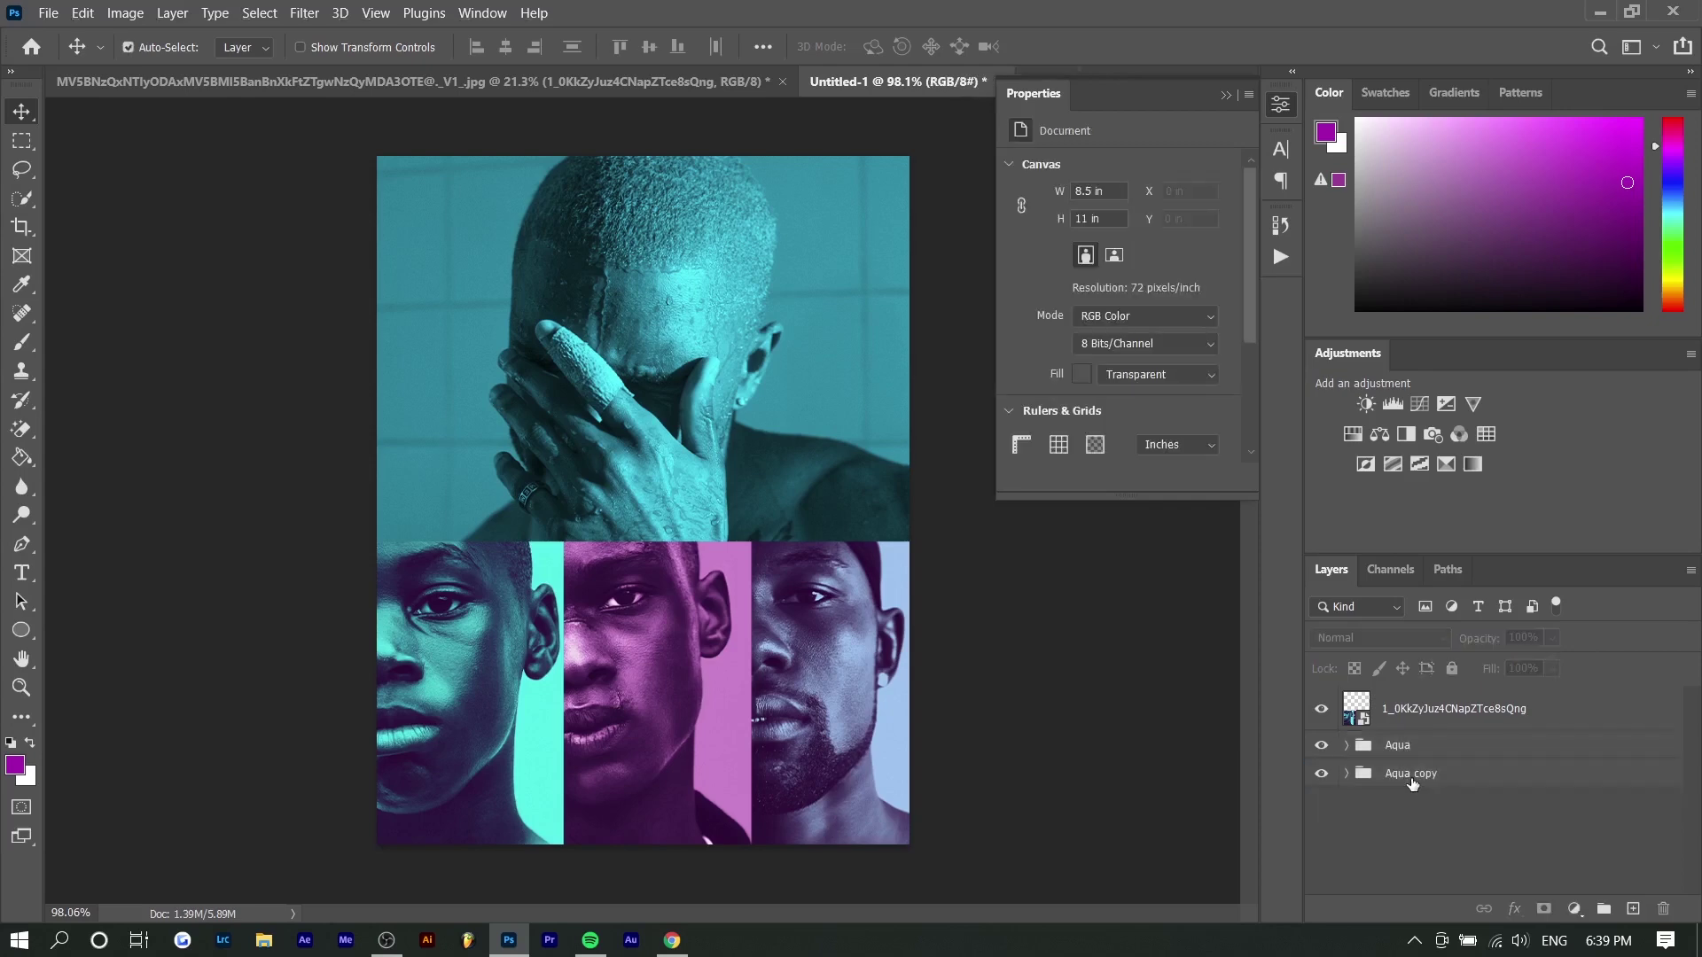
double_click(1413, 776)
type("Purple")
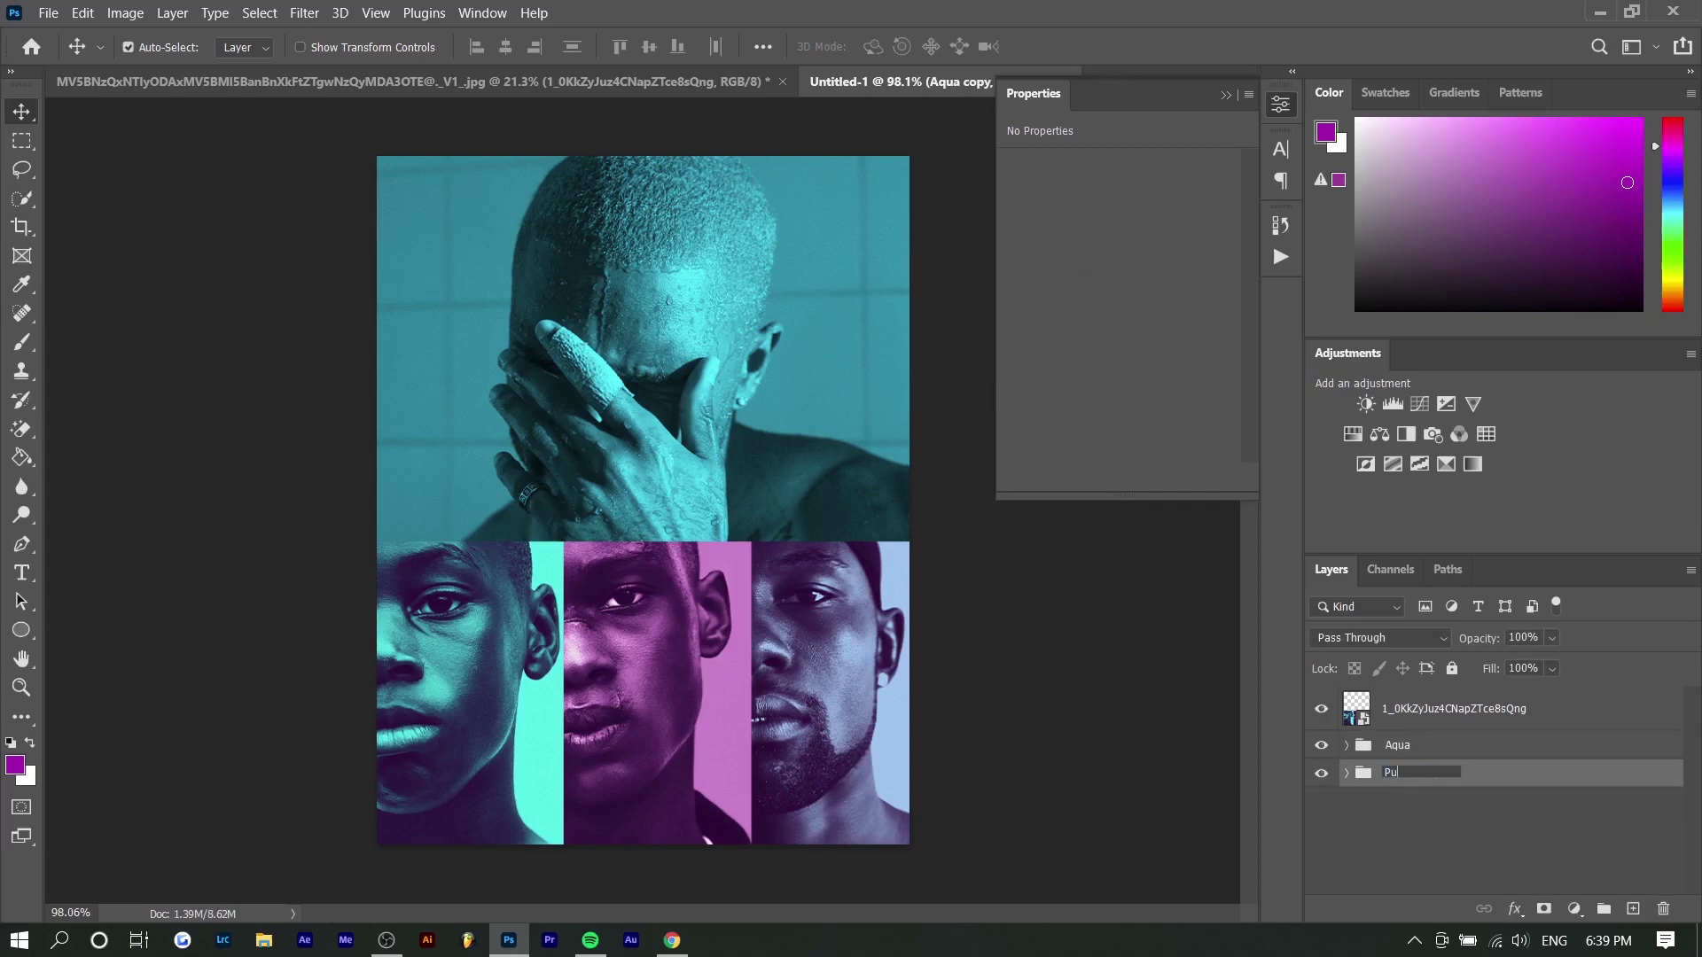
key("Return")
left_click_drag(1427, 771, 1430, 735)
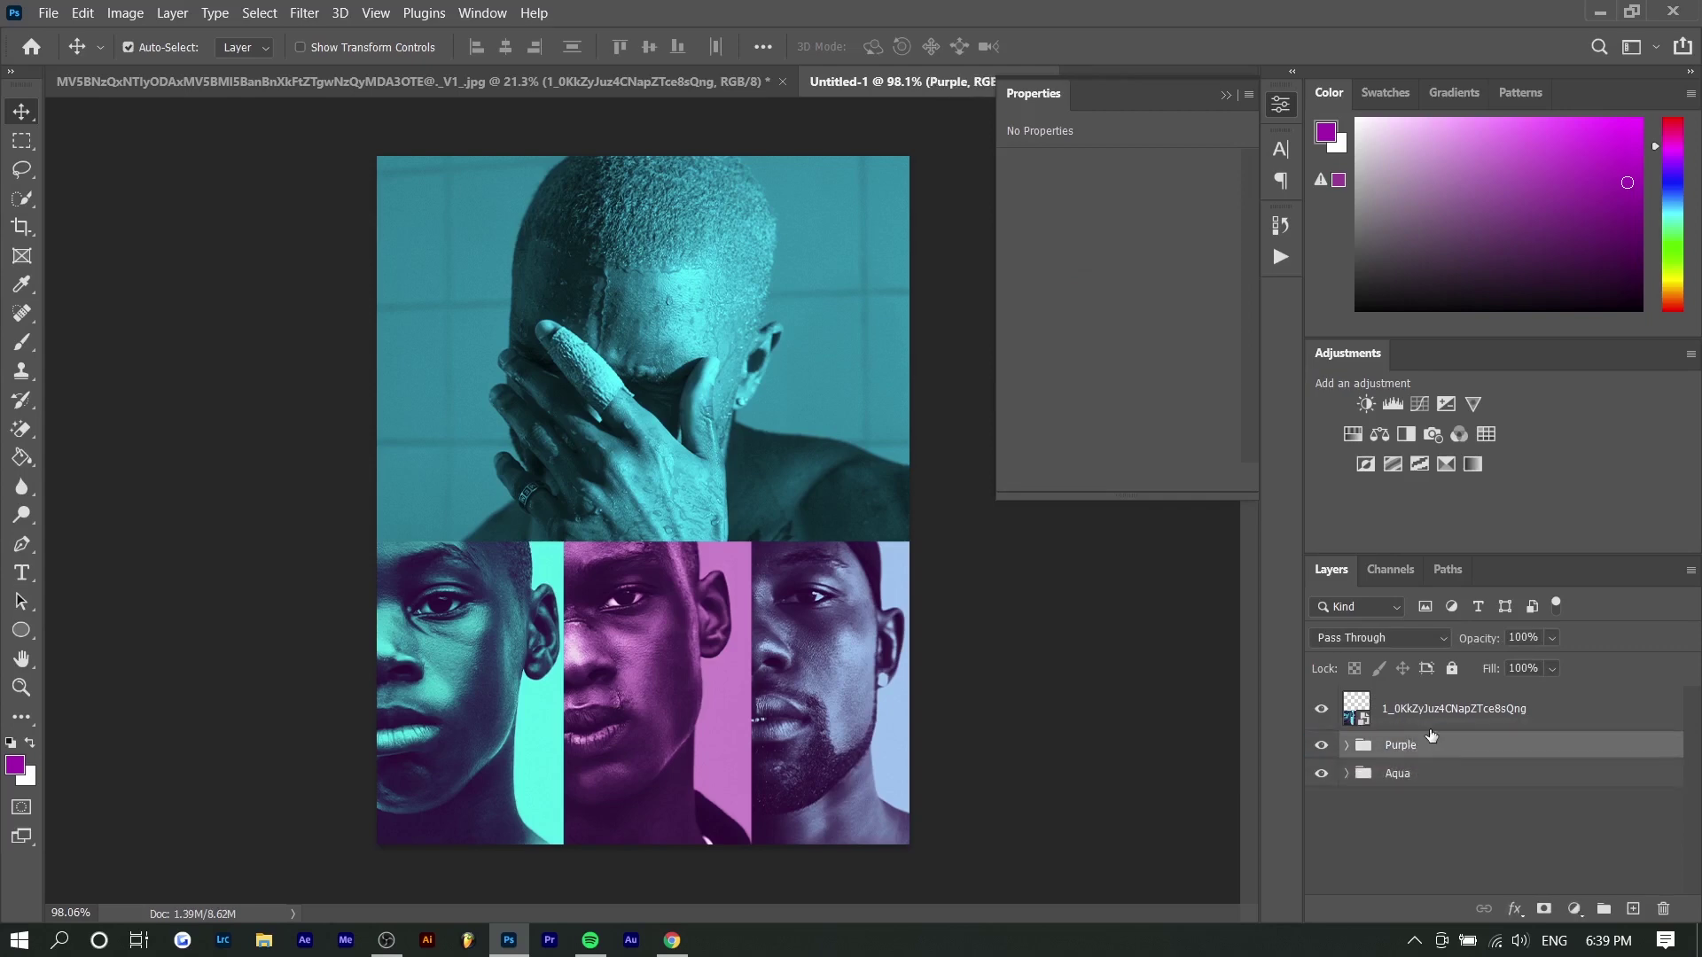
left_click(1347, 745)
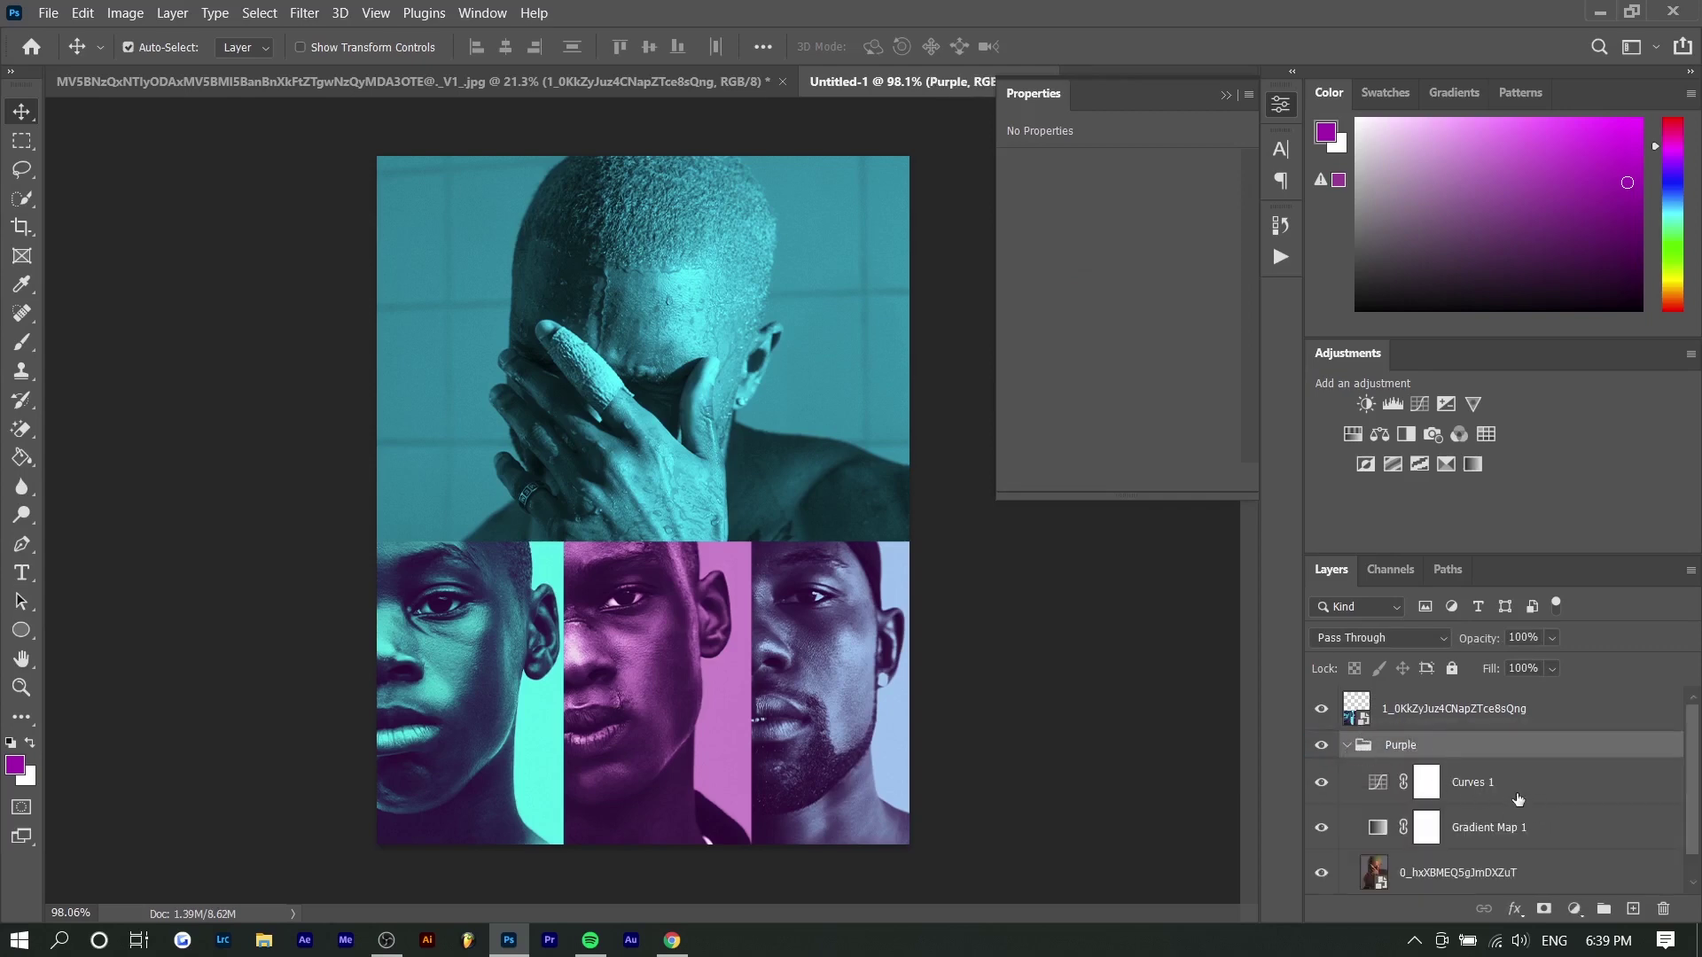
left_click(1522, 830)
Step: Change the Purple gradient map's light end stop to a lighter, softer purple
left_click(1112, 177)
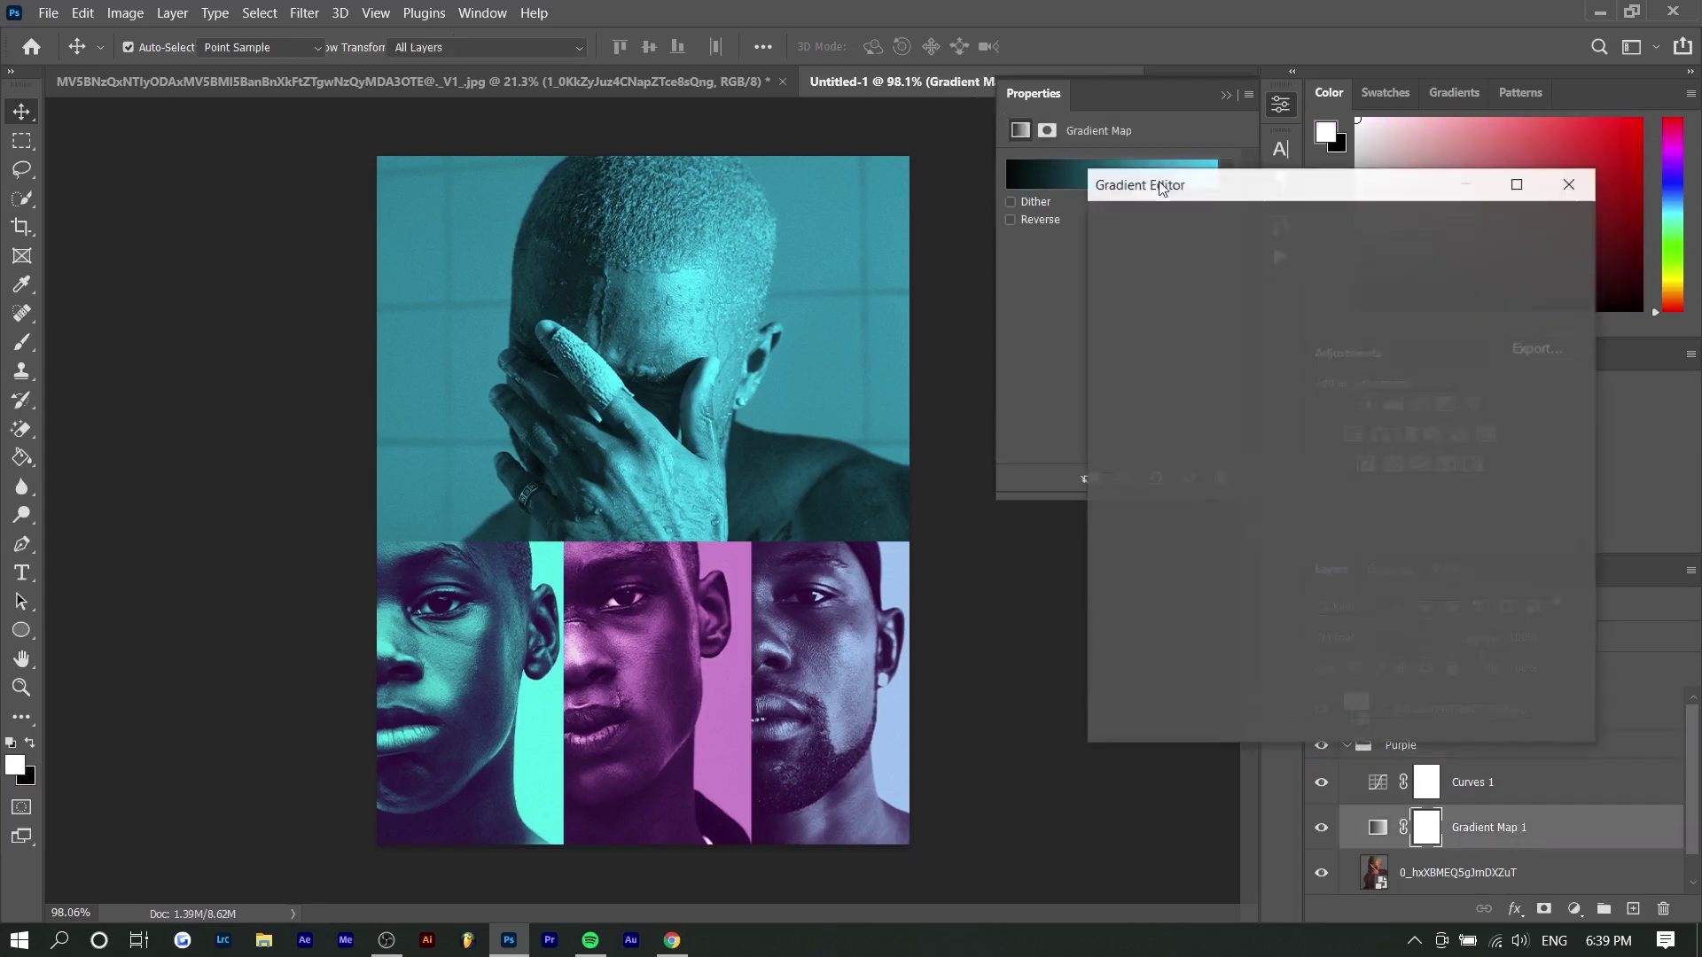
double_click(1562, 591)
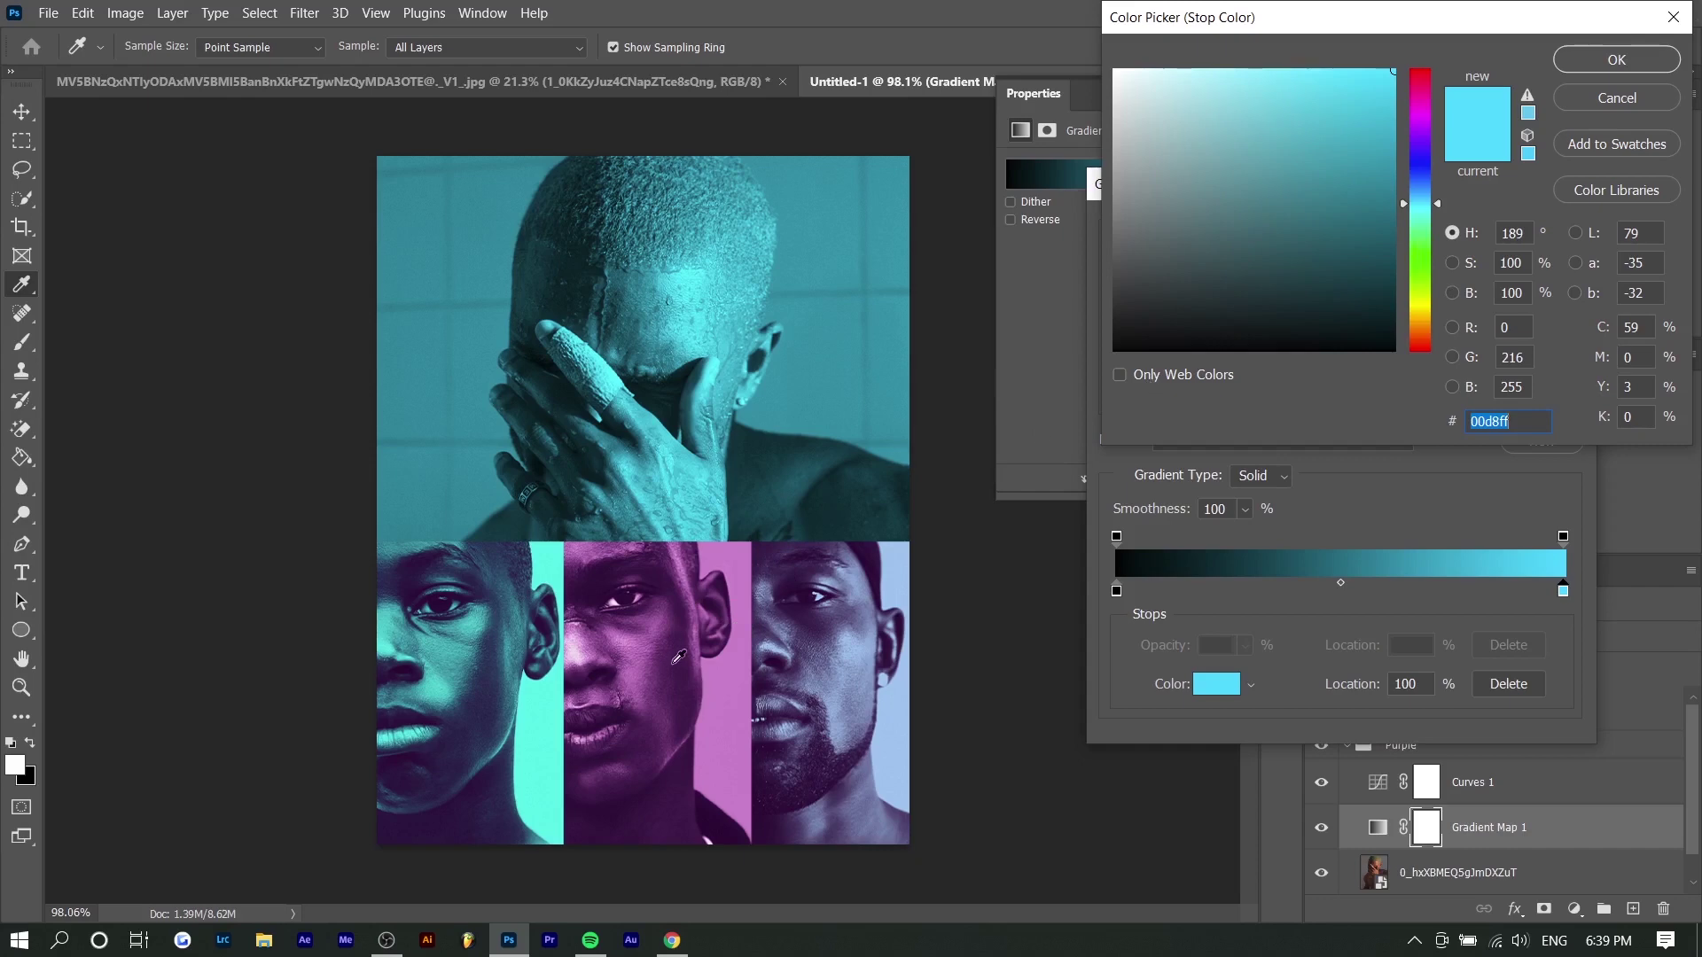
left_click(1420, 123)
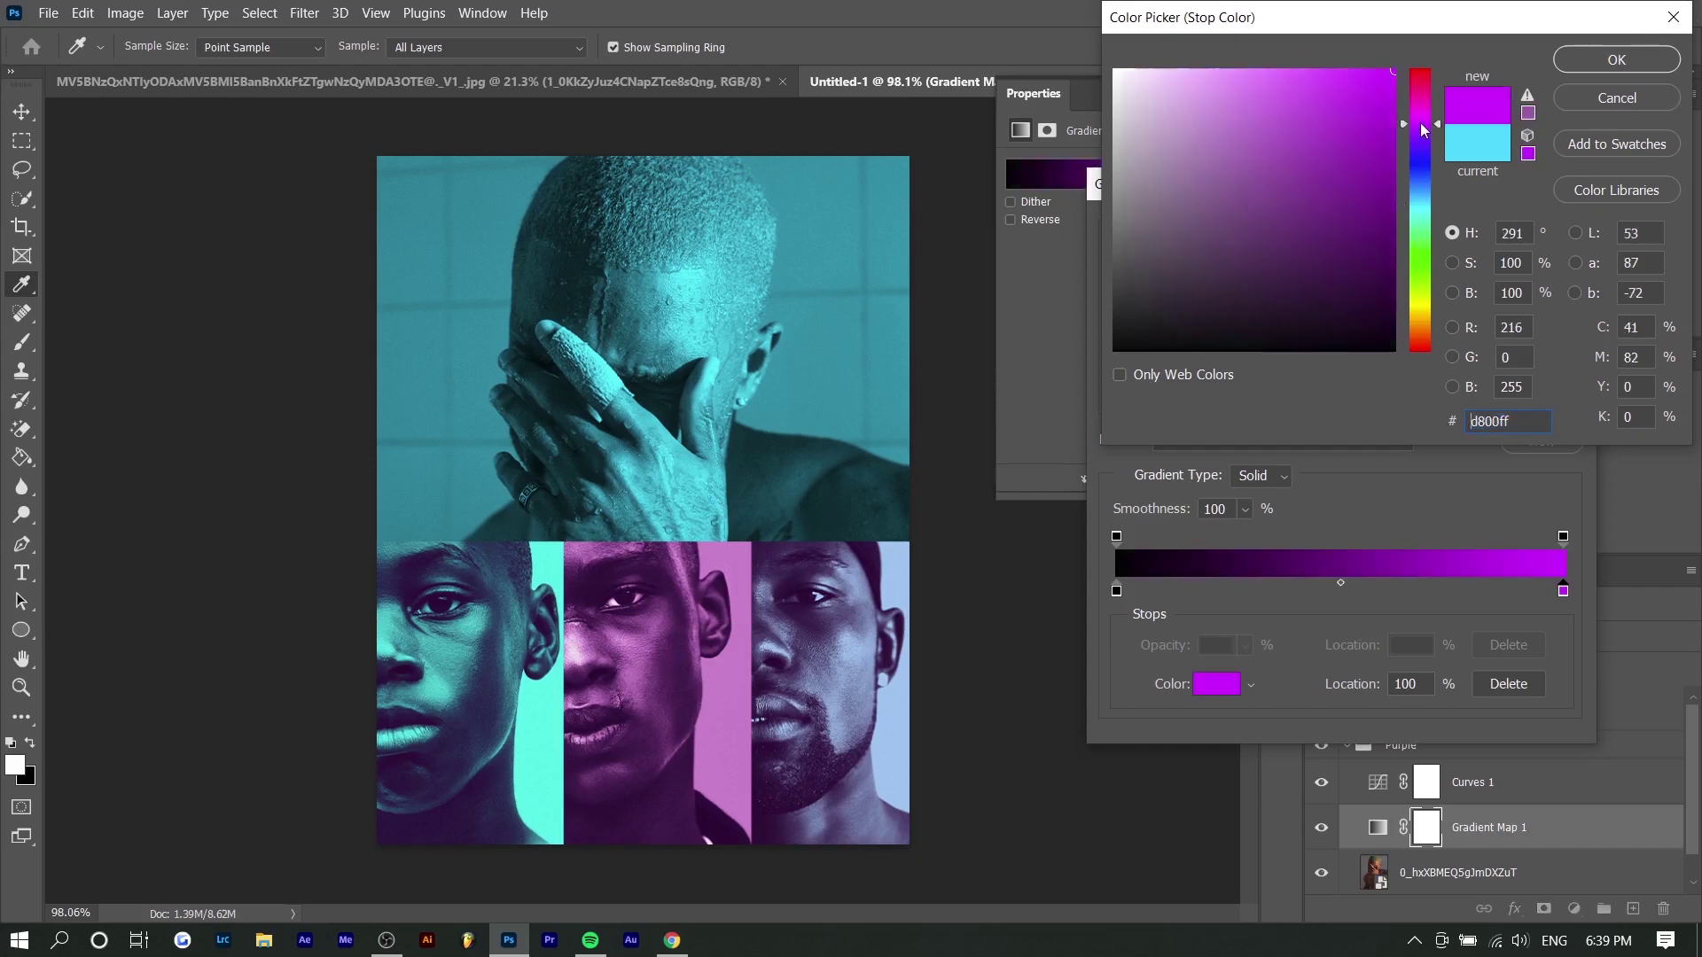
mouse_move(1374, 85)
left_mouse_down()
mouse_move(1294, 70)
mouse_move(1395, 69)
left_mouse_up()
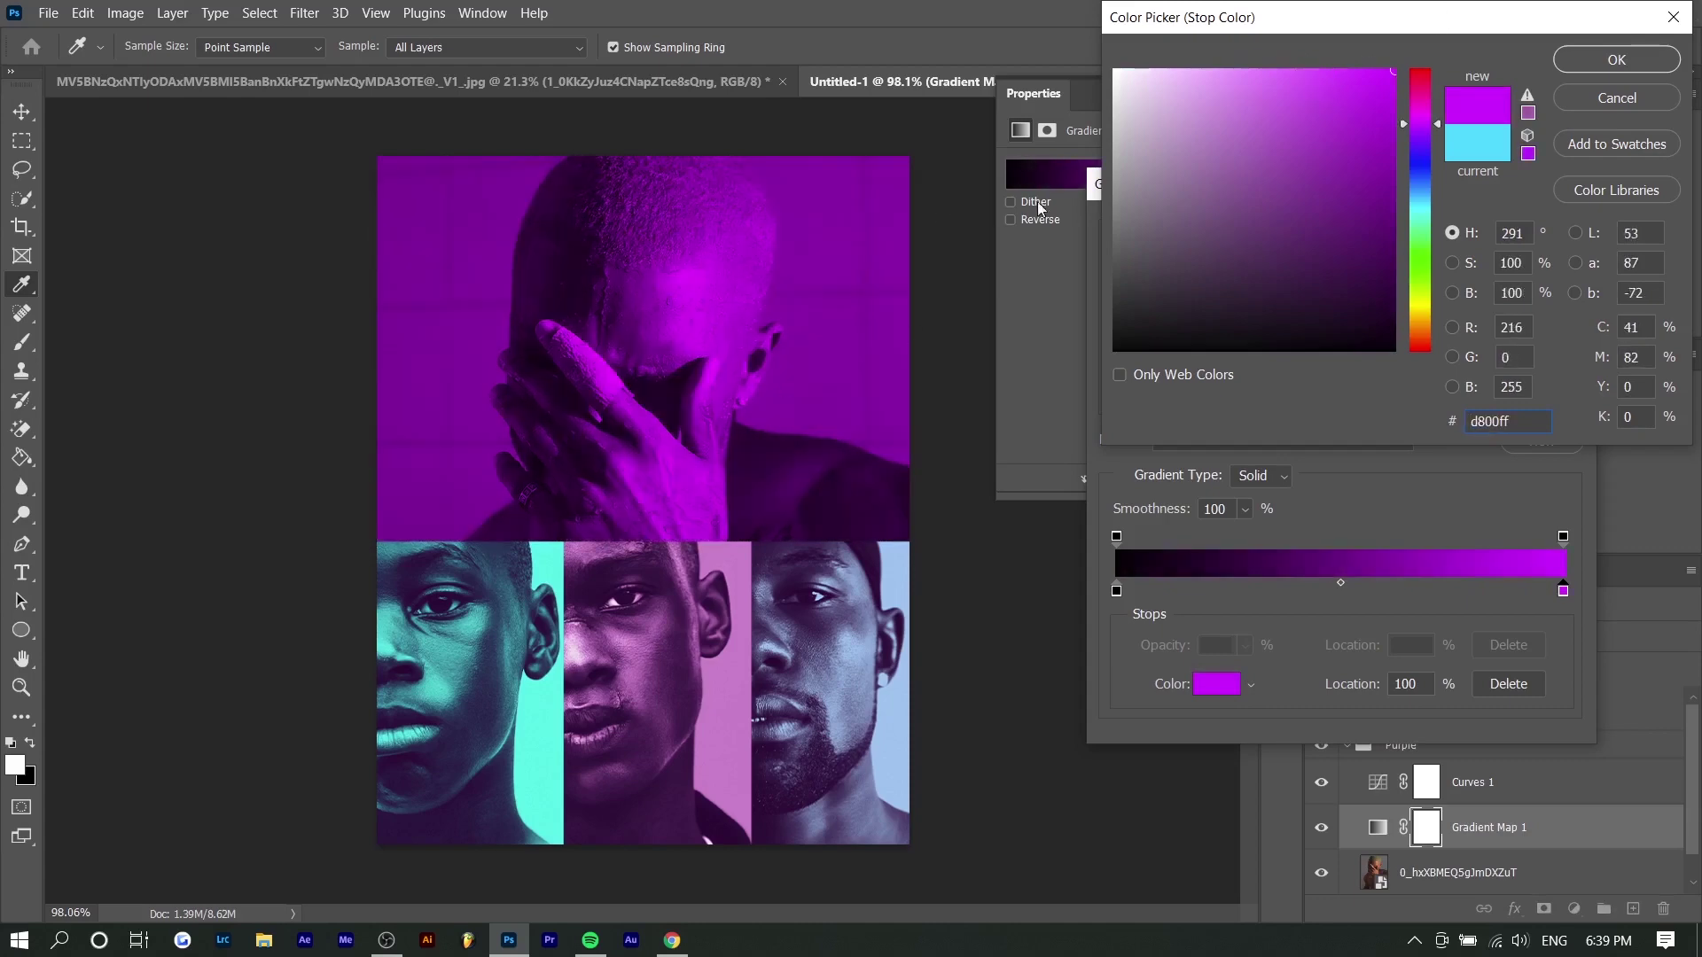
left_click_drag(1255, 75, 1321, 61)
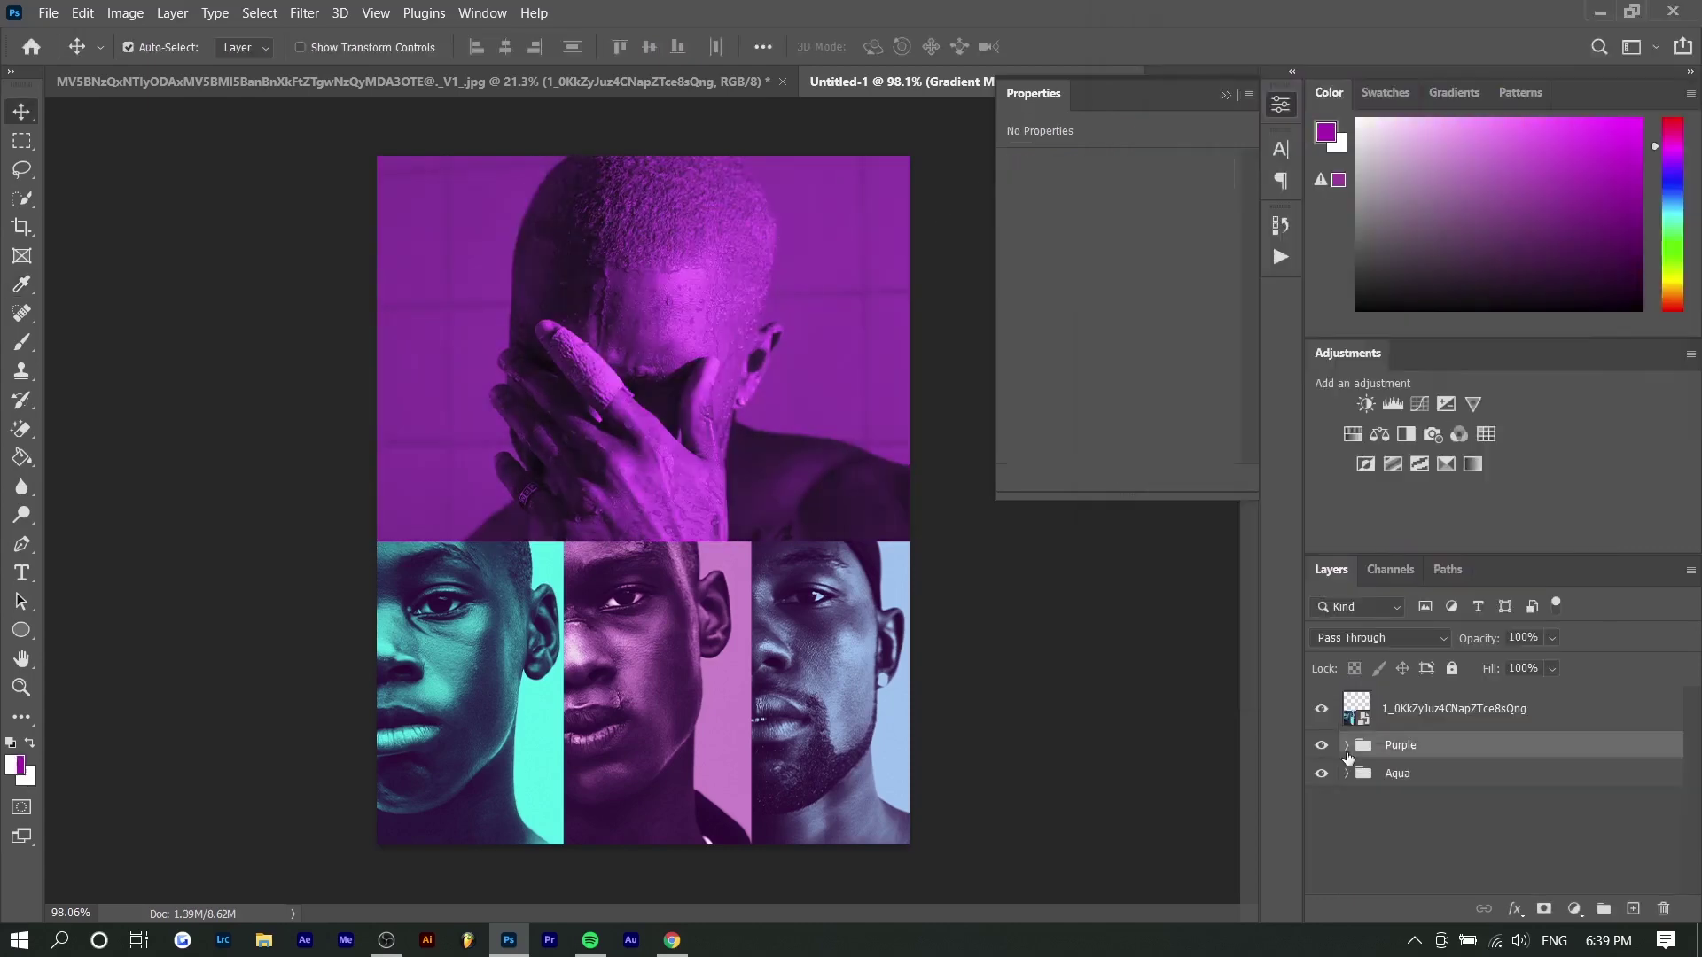
Step: Duplicate the Purple group and rename the copy Blue
key("ctrl+j")
double_click(1413, 744)
type("Blue")
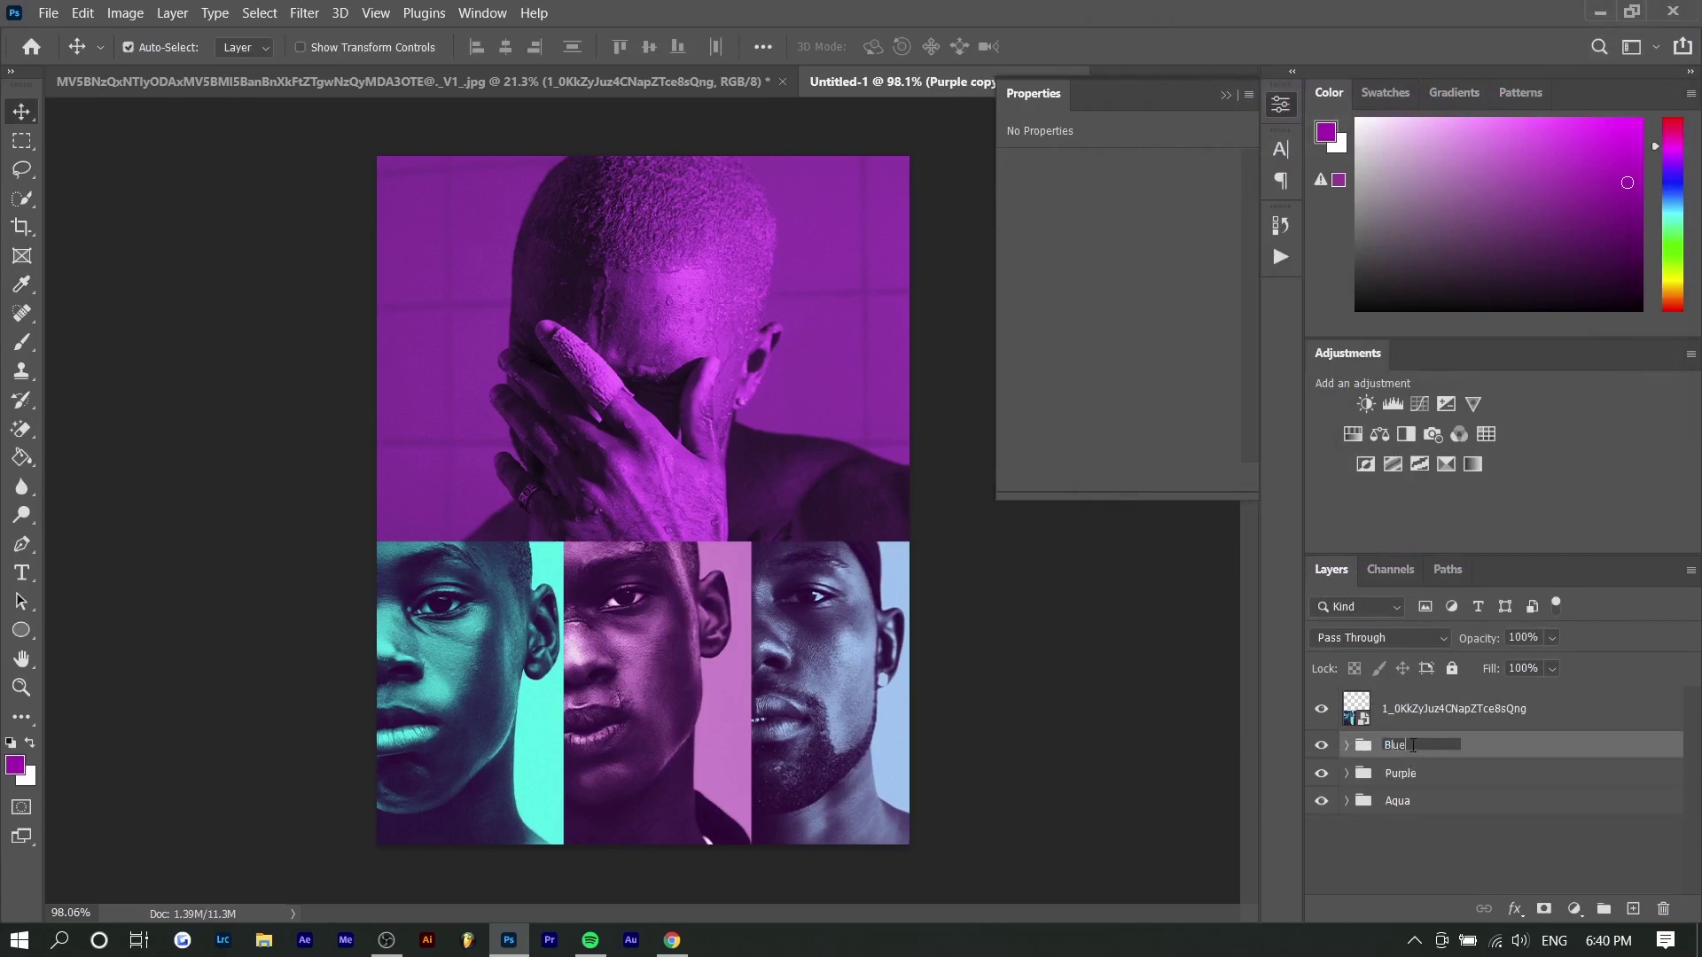
key("Return")
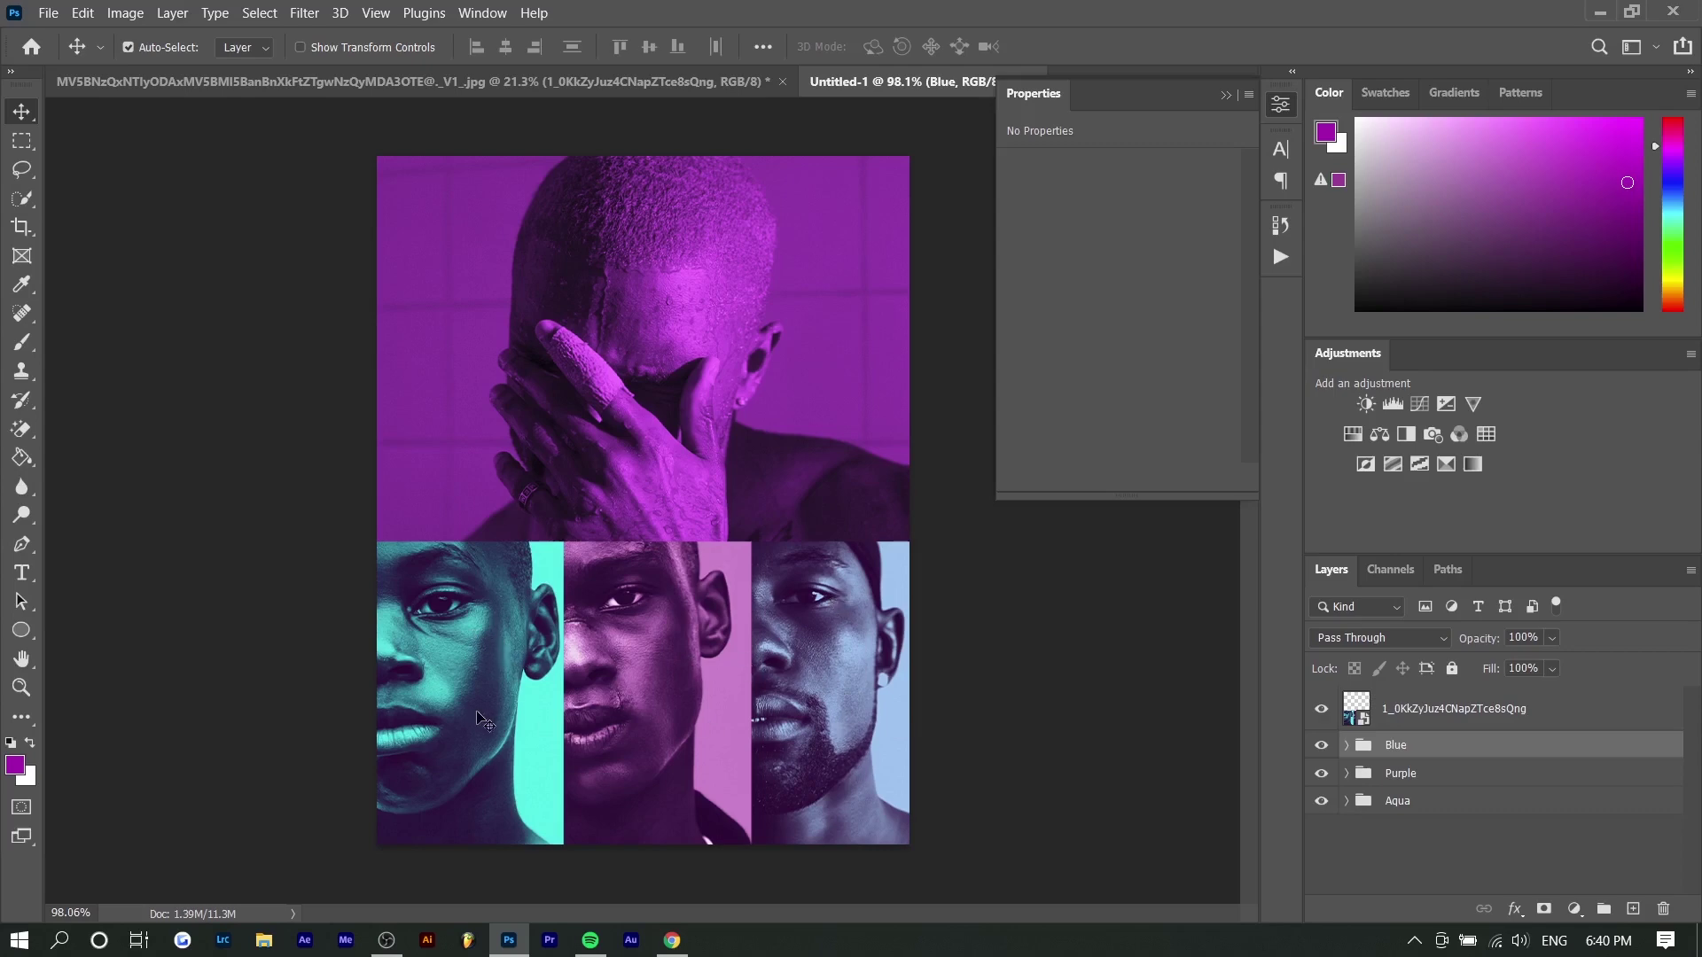
Step: Recolour the Blue group's gradient map end stop to light blue and apply it
left_click(1346, 744)
left_click(1485, 784)
left_click(1488, 827)
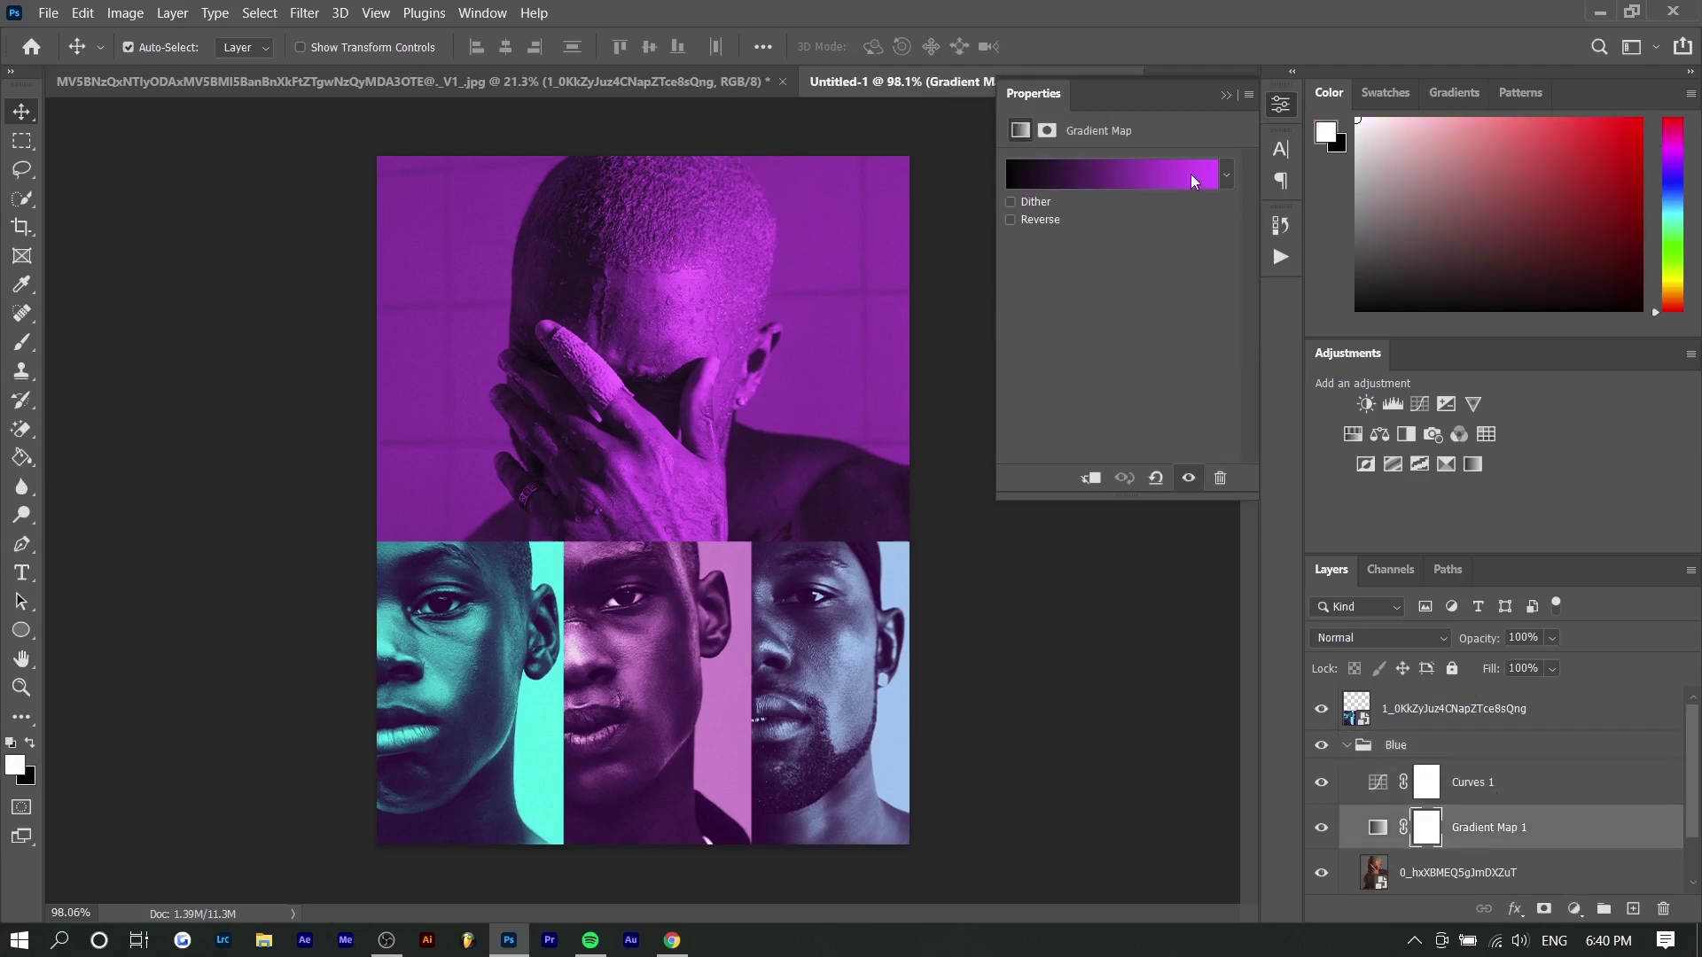
left_click(1192, 182)
double_click(1563, 591)
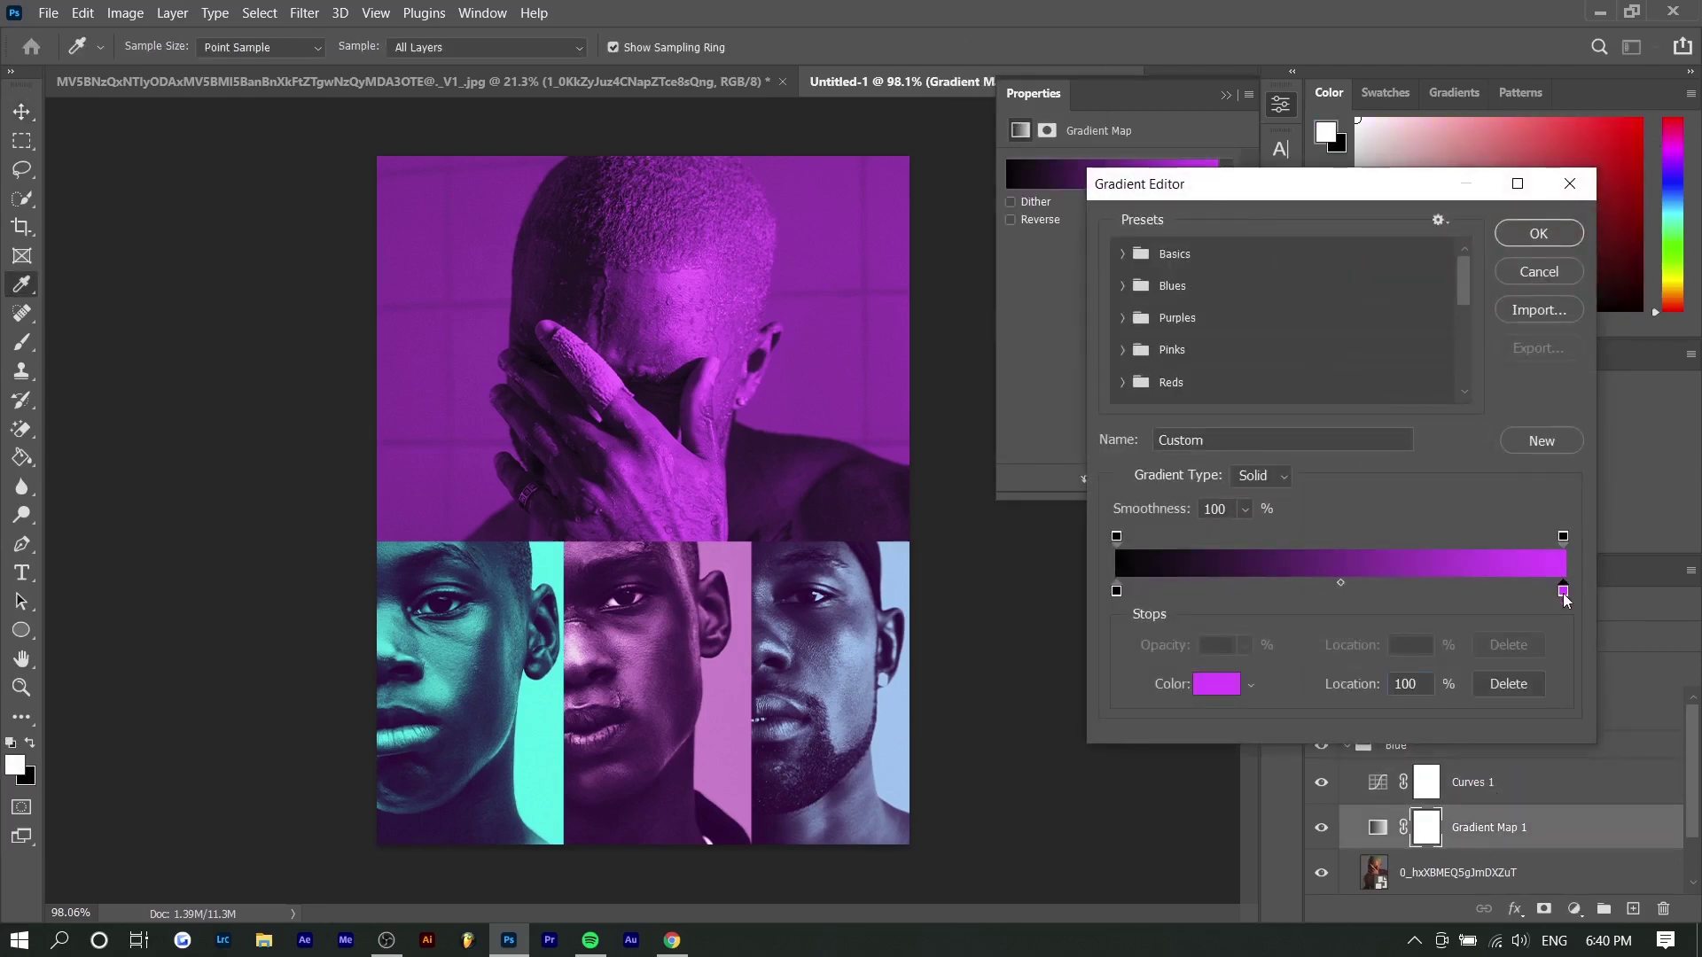
type("ffffff")
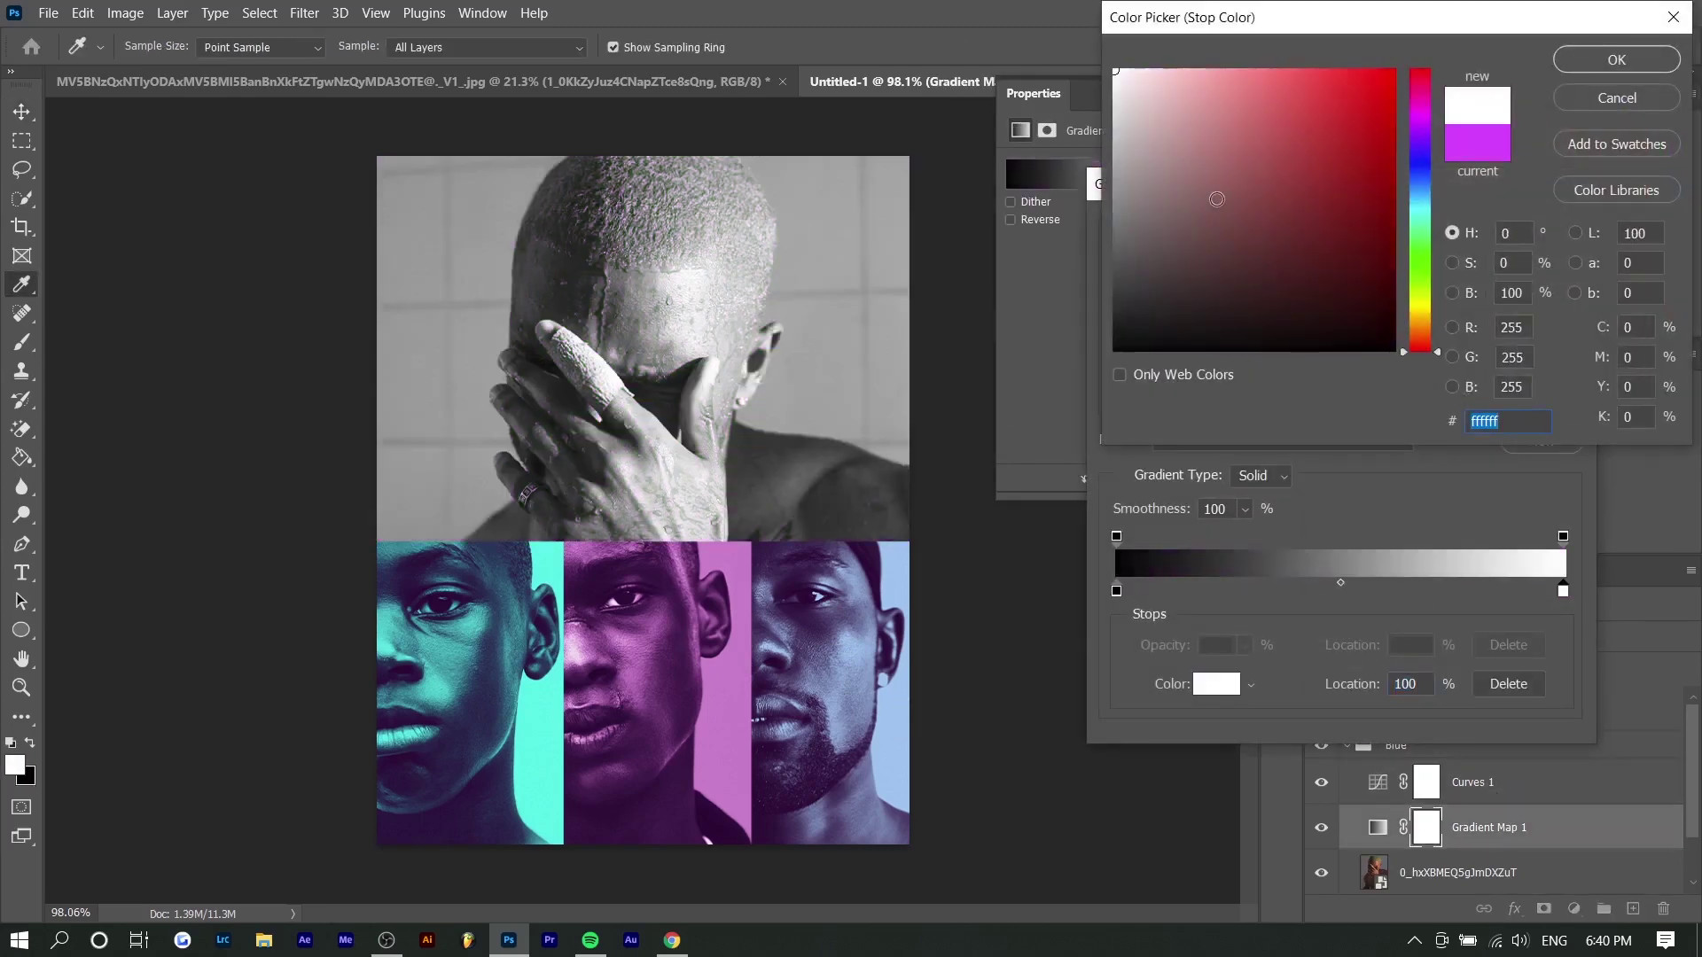
left_click_drag(1420, 243, 1418, 193)
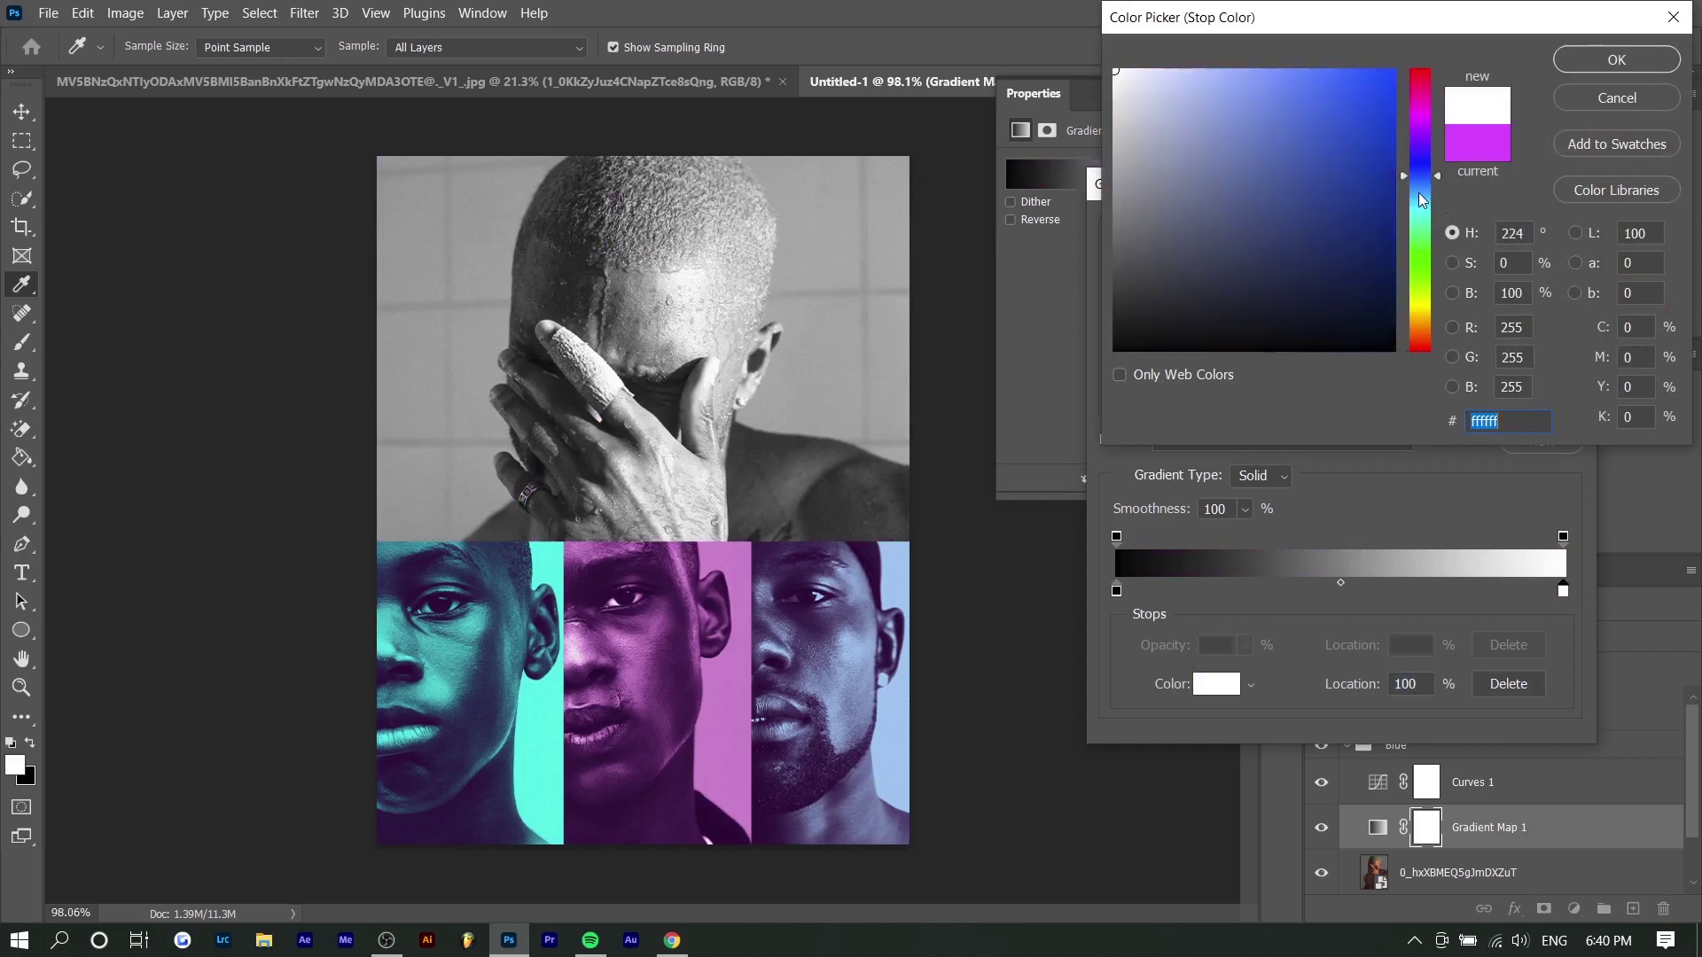
left_click(1265, 77)
left_click(1265, 78)
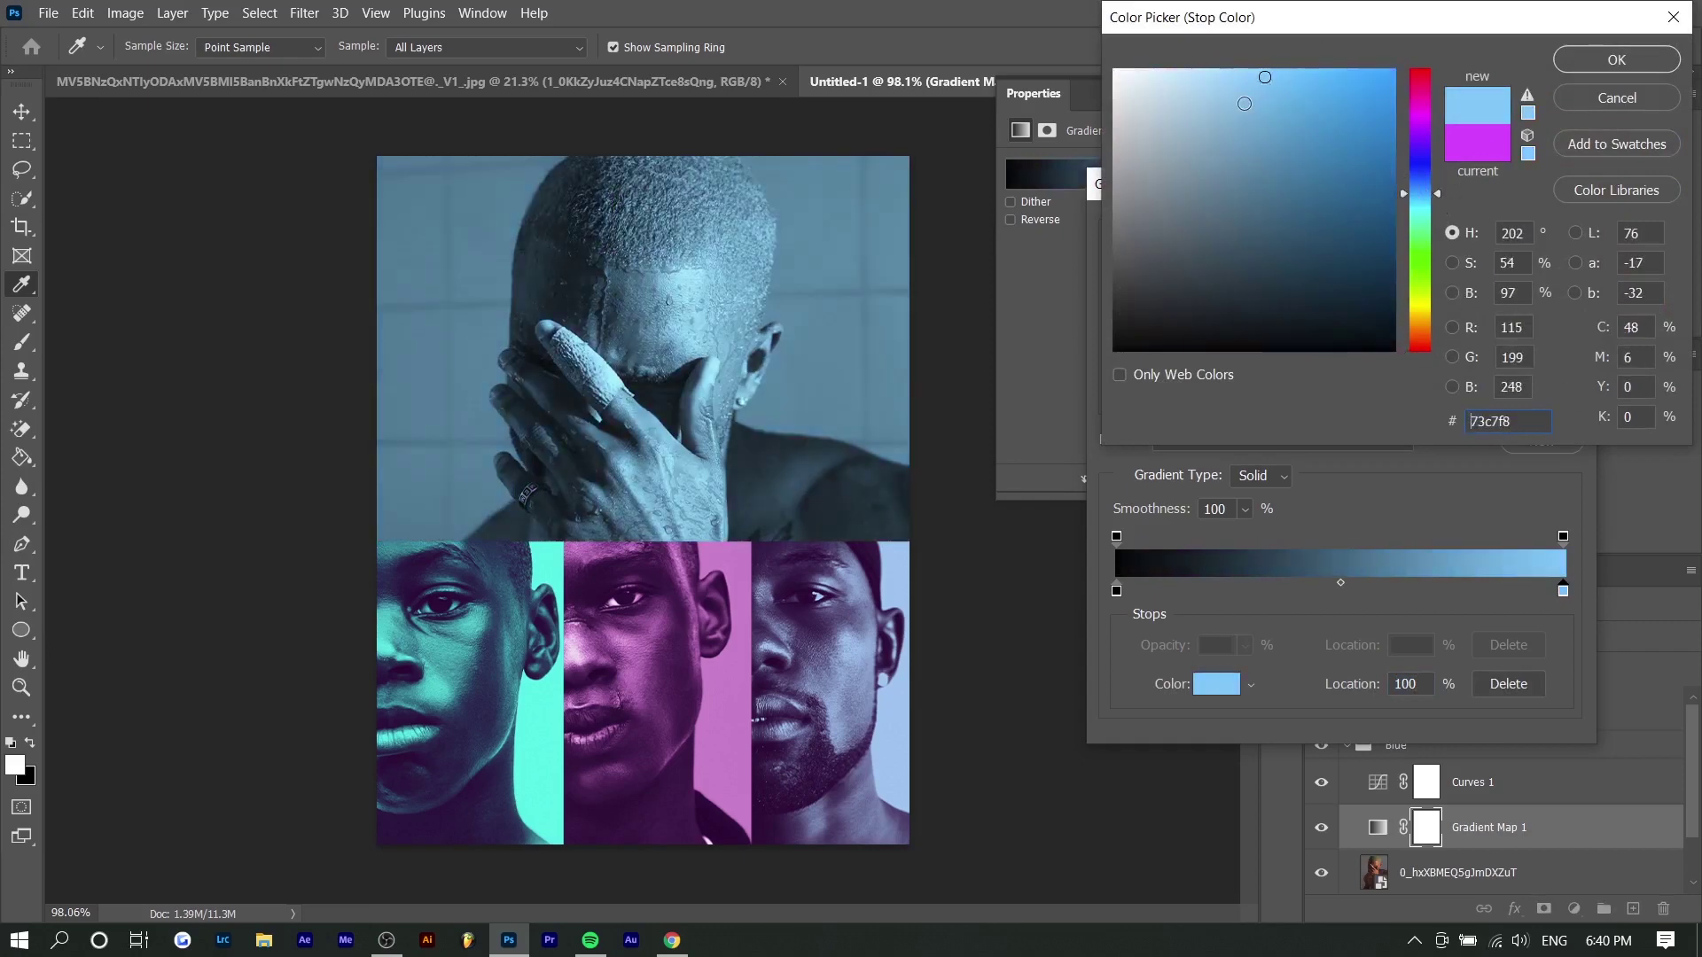
left_click(1423, 184)
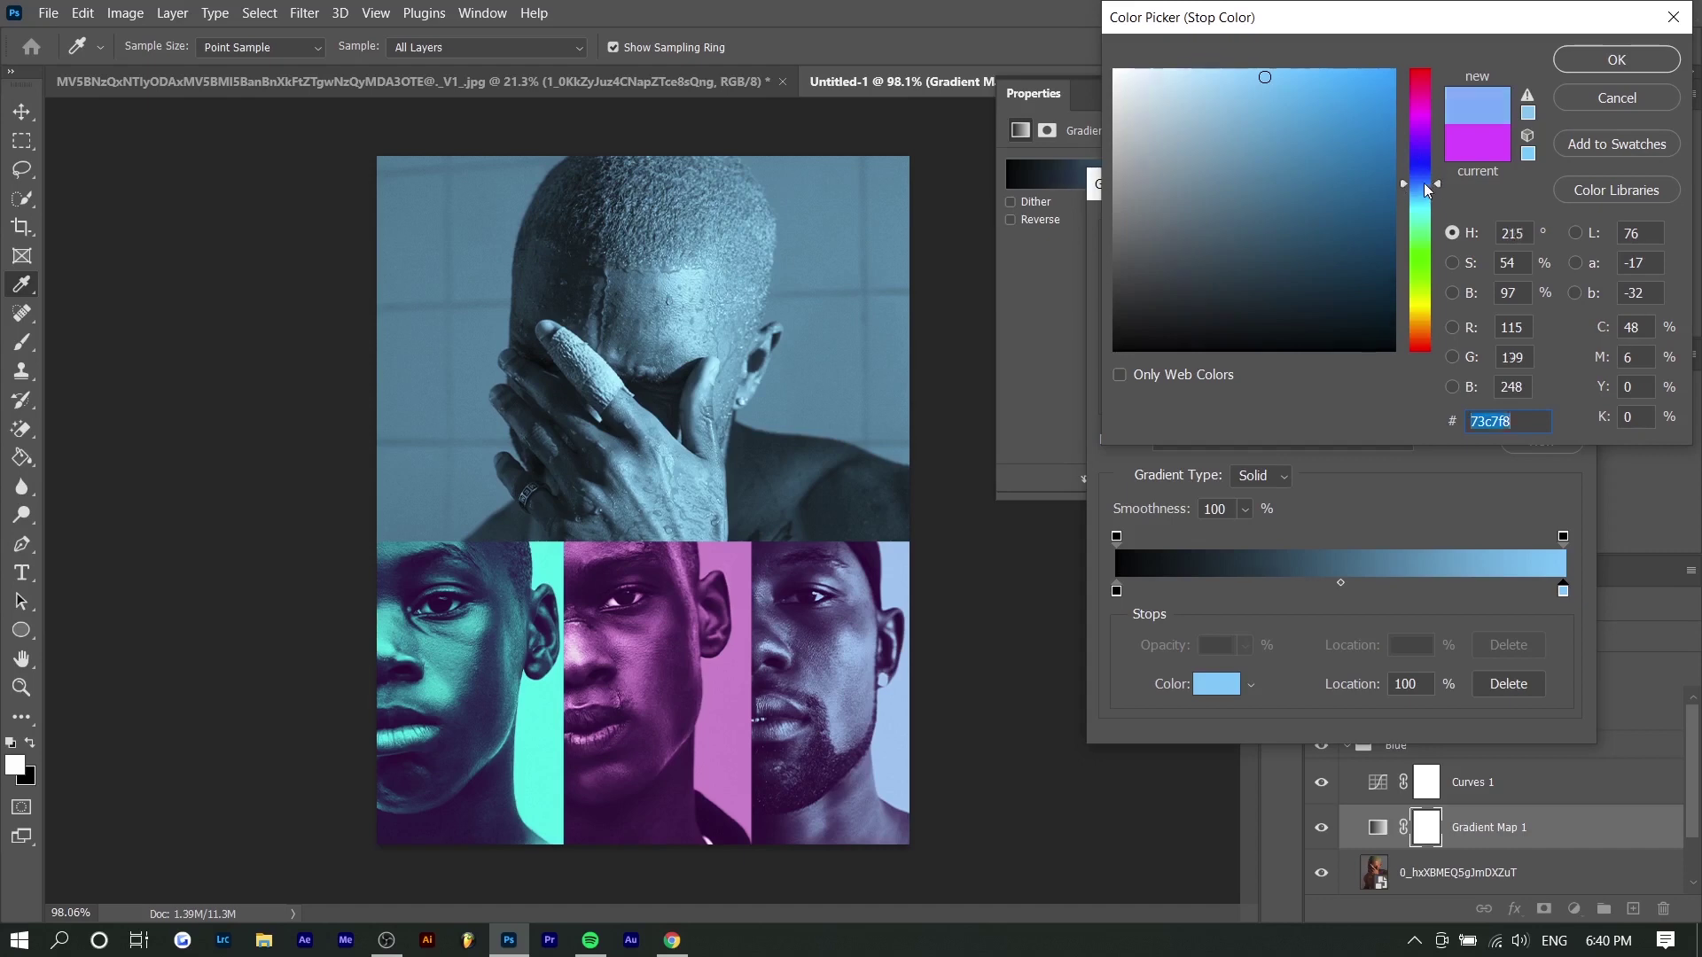
left_click(1631, 59)
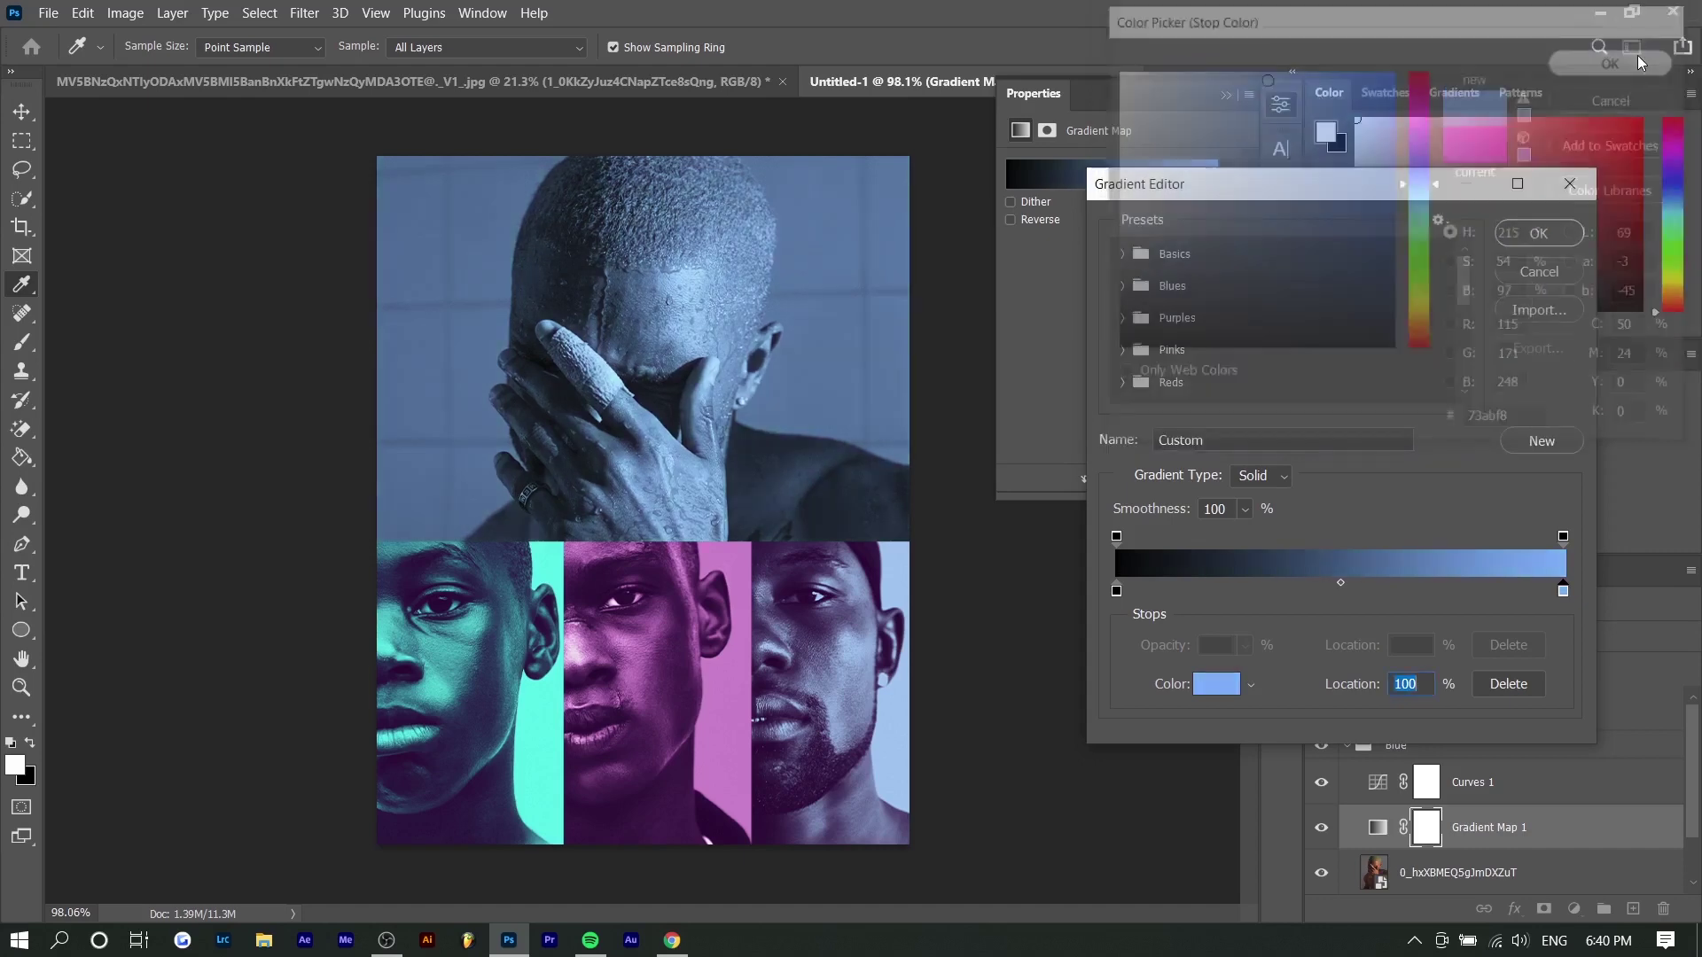
left_click(1511, 241)
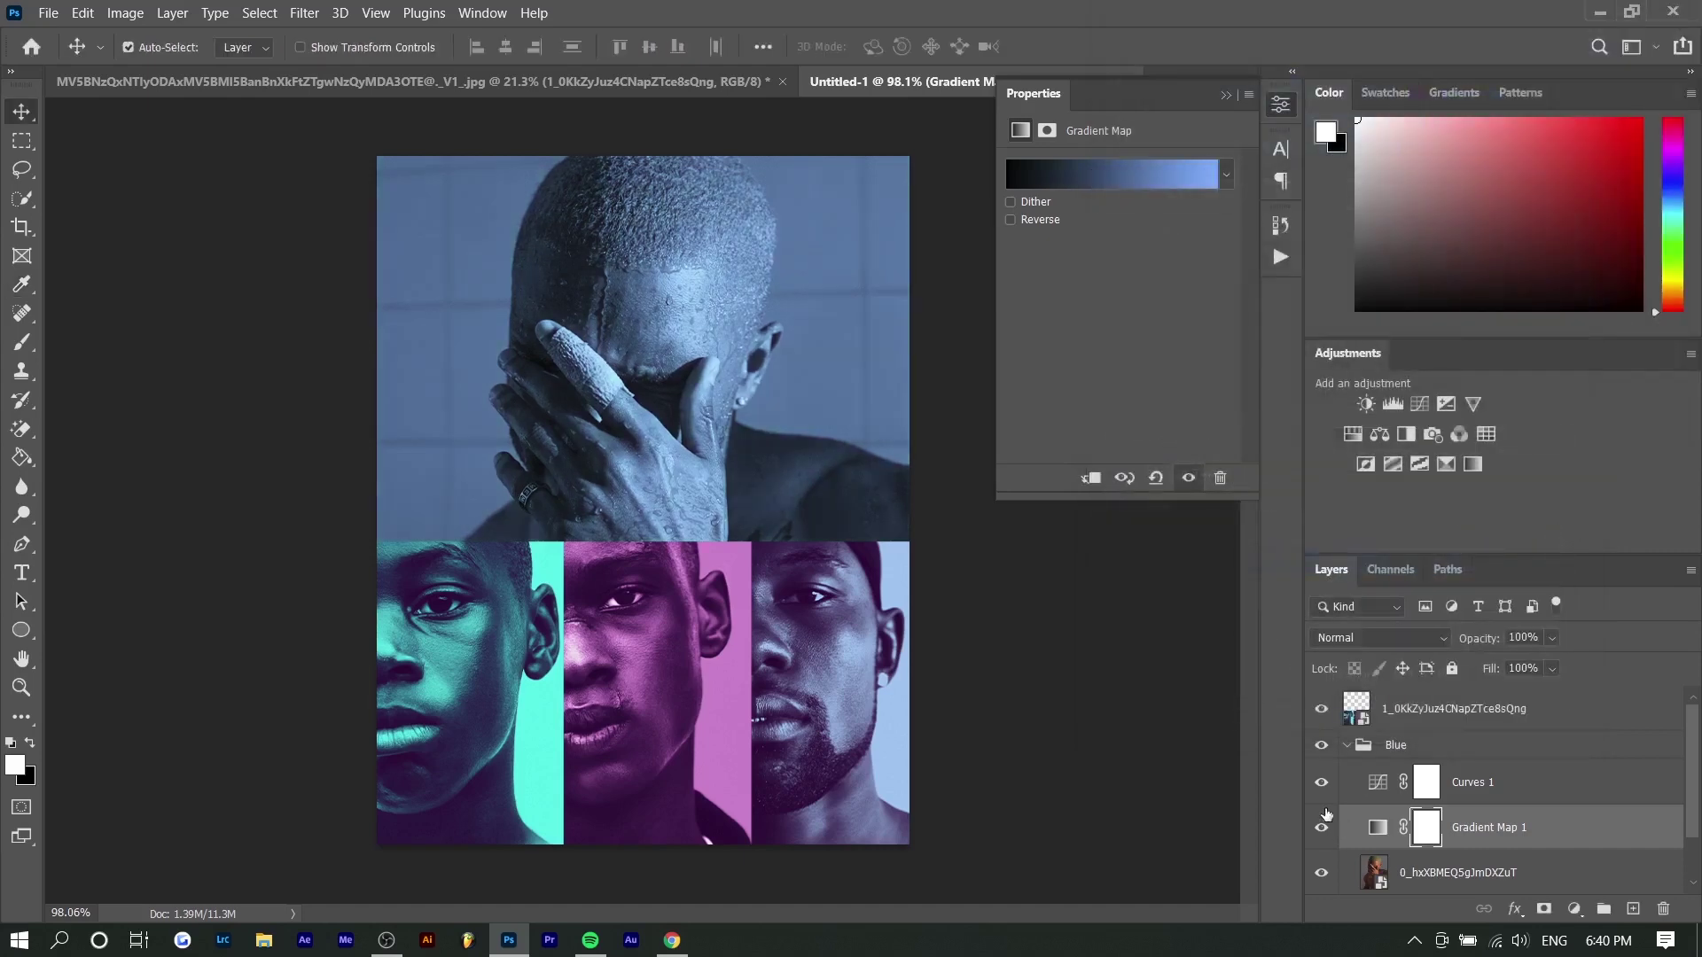
left_click(1345, 746)
Step: Hide the strips layer, send it to the bottom, and preview each colour group in turn
left_click(1320, 709)
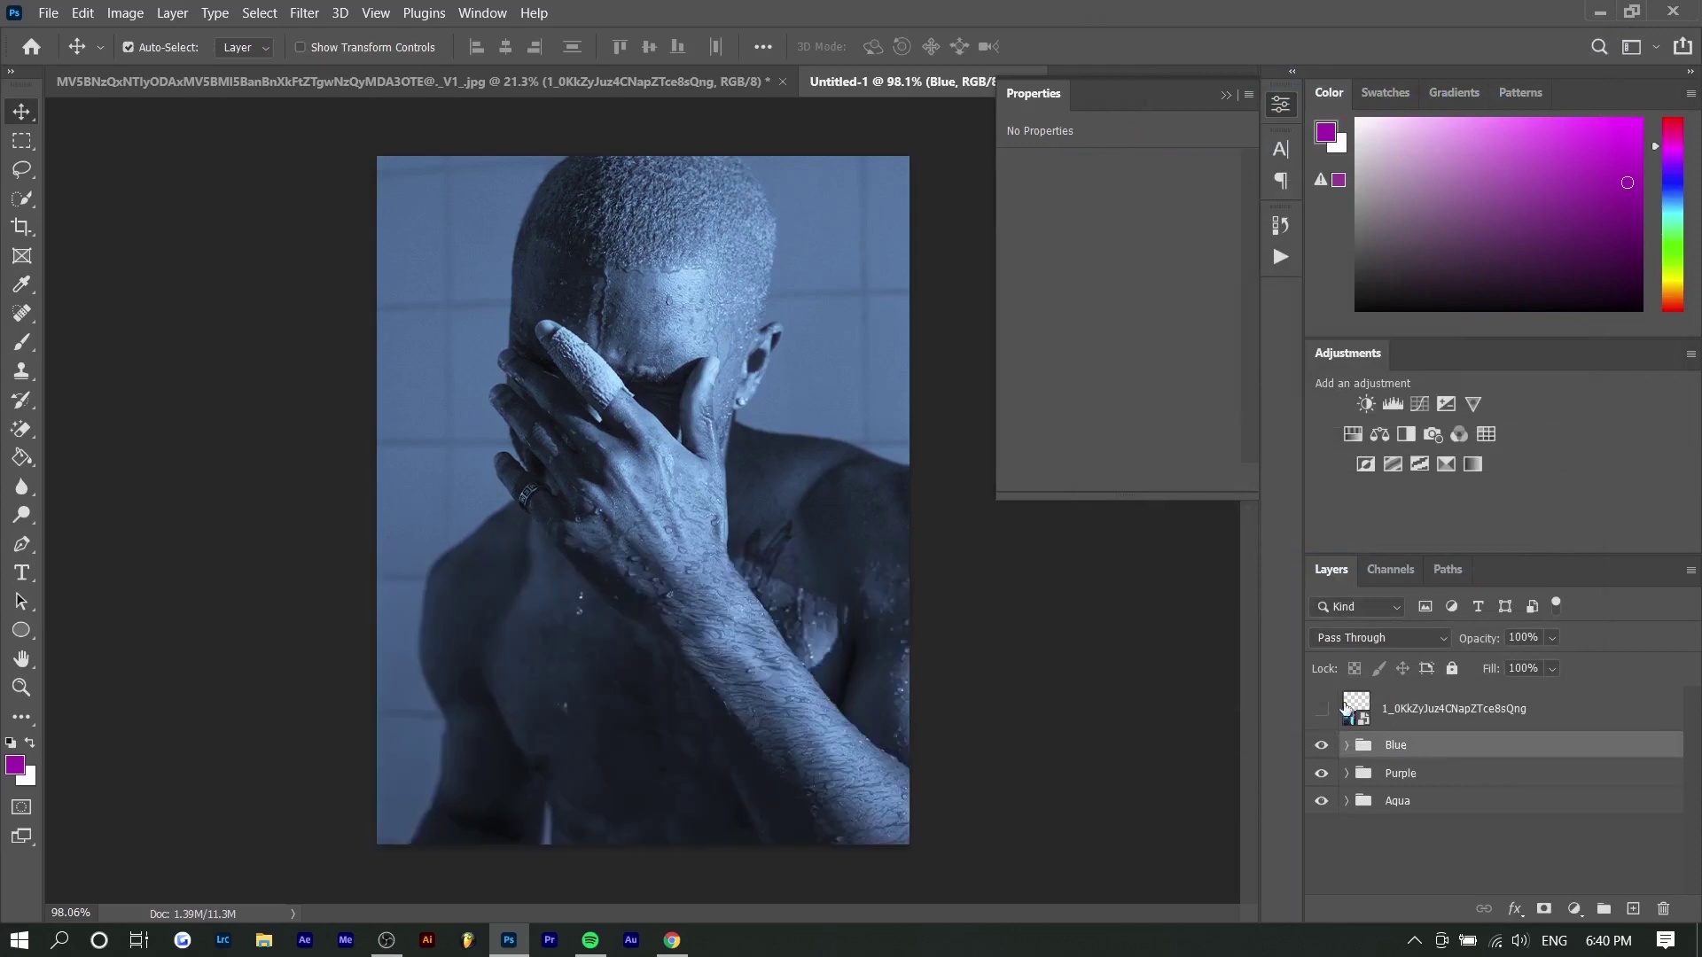
left_click(1506, 719)
key("ctrl+shift+bracketleft")
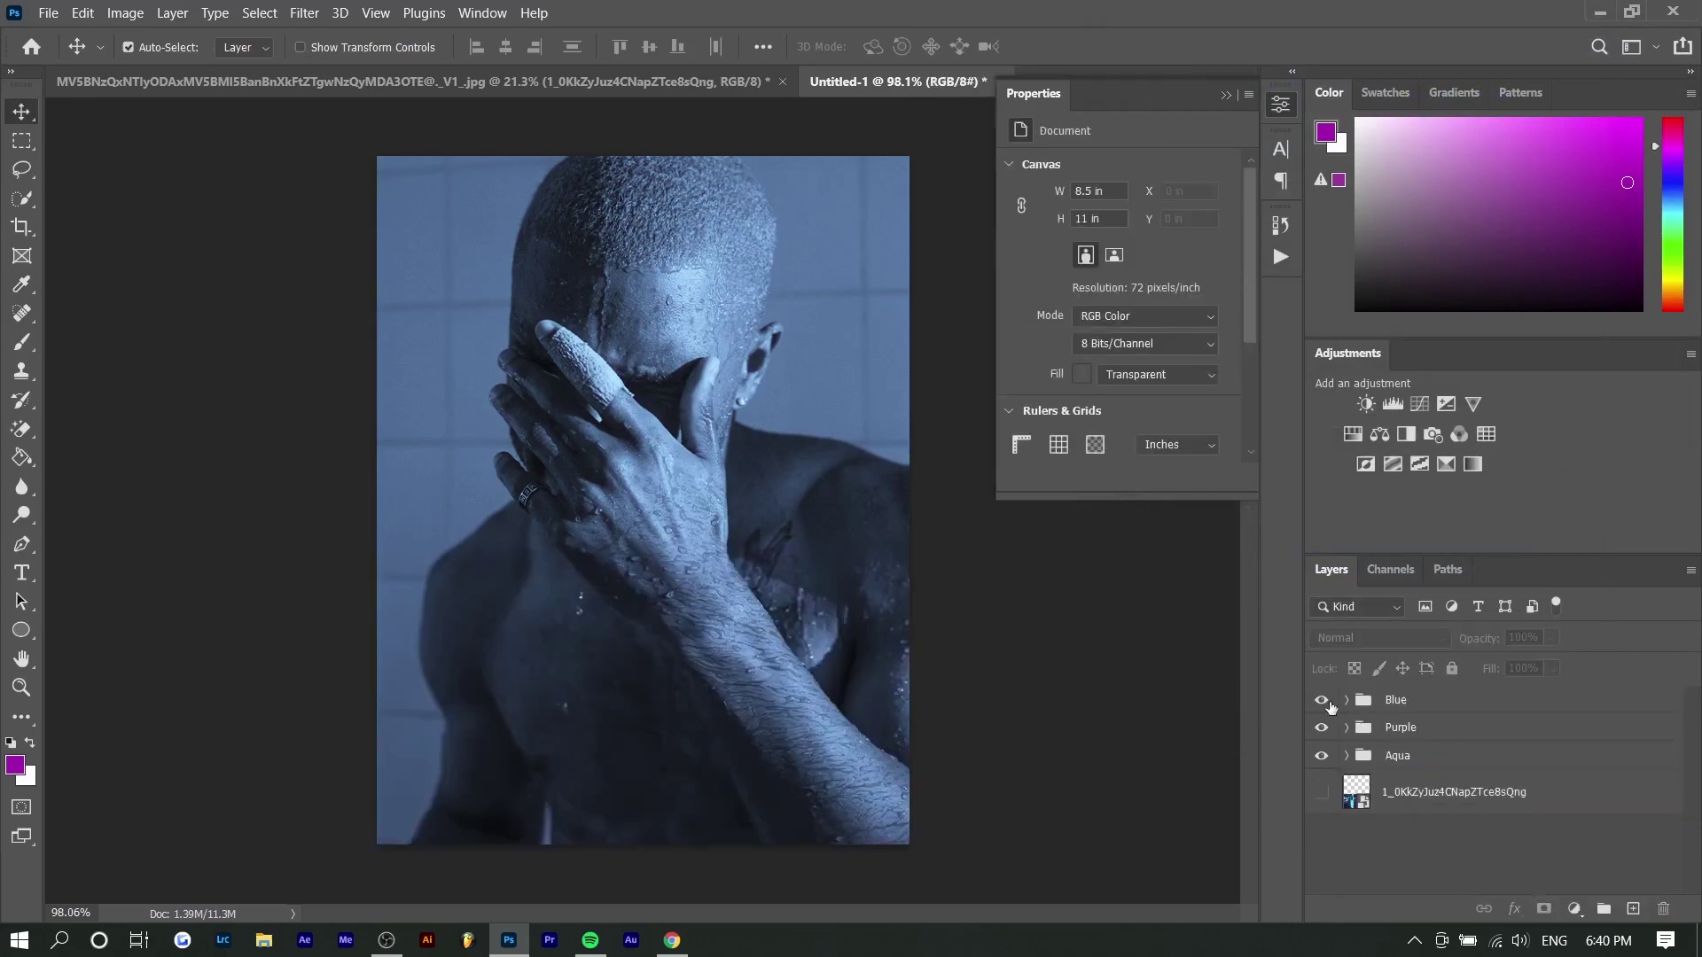
left_click(1319, 700)
left_click(1321, 727)
left_click(1320, 755)
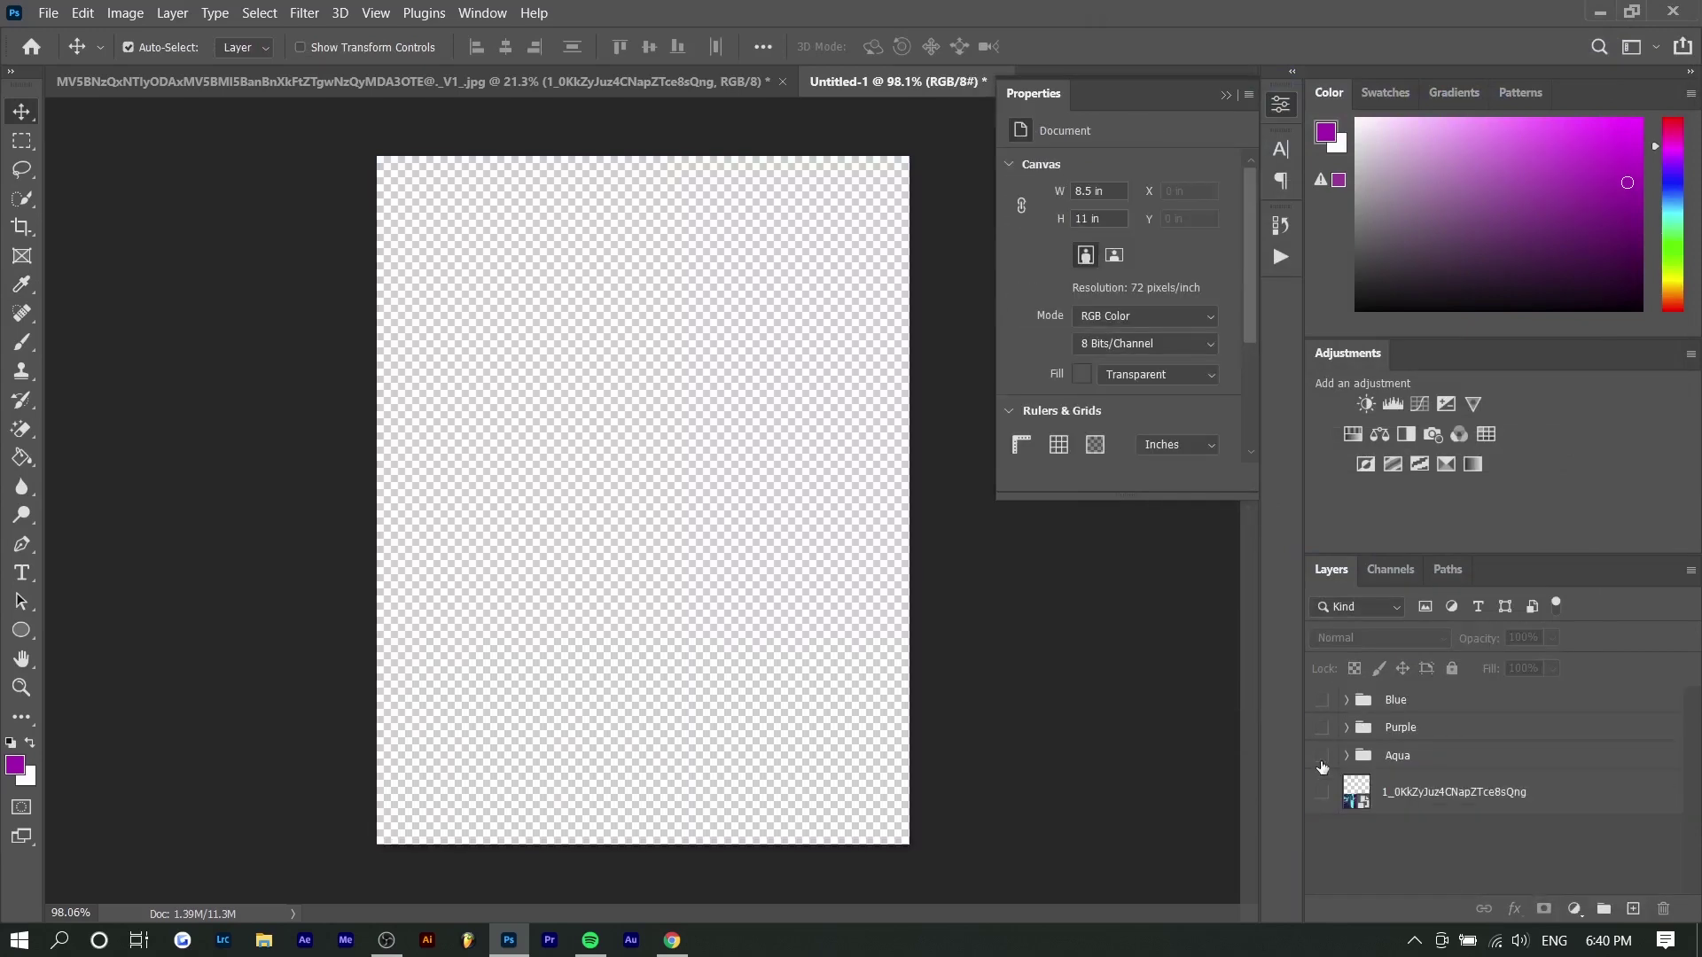
left_click_drag(1320, 728, 1324, 747)
left_click(1321, 700)
Step: Select Blue, Purple and Aqua together, nudge them down and scale them to about 94%
left_click(1433, 702)
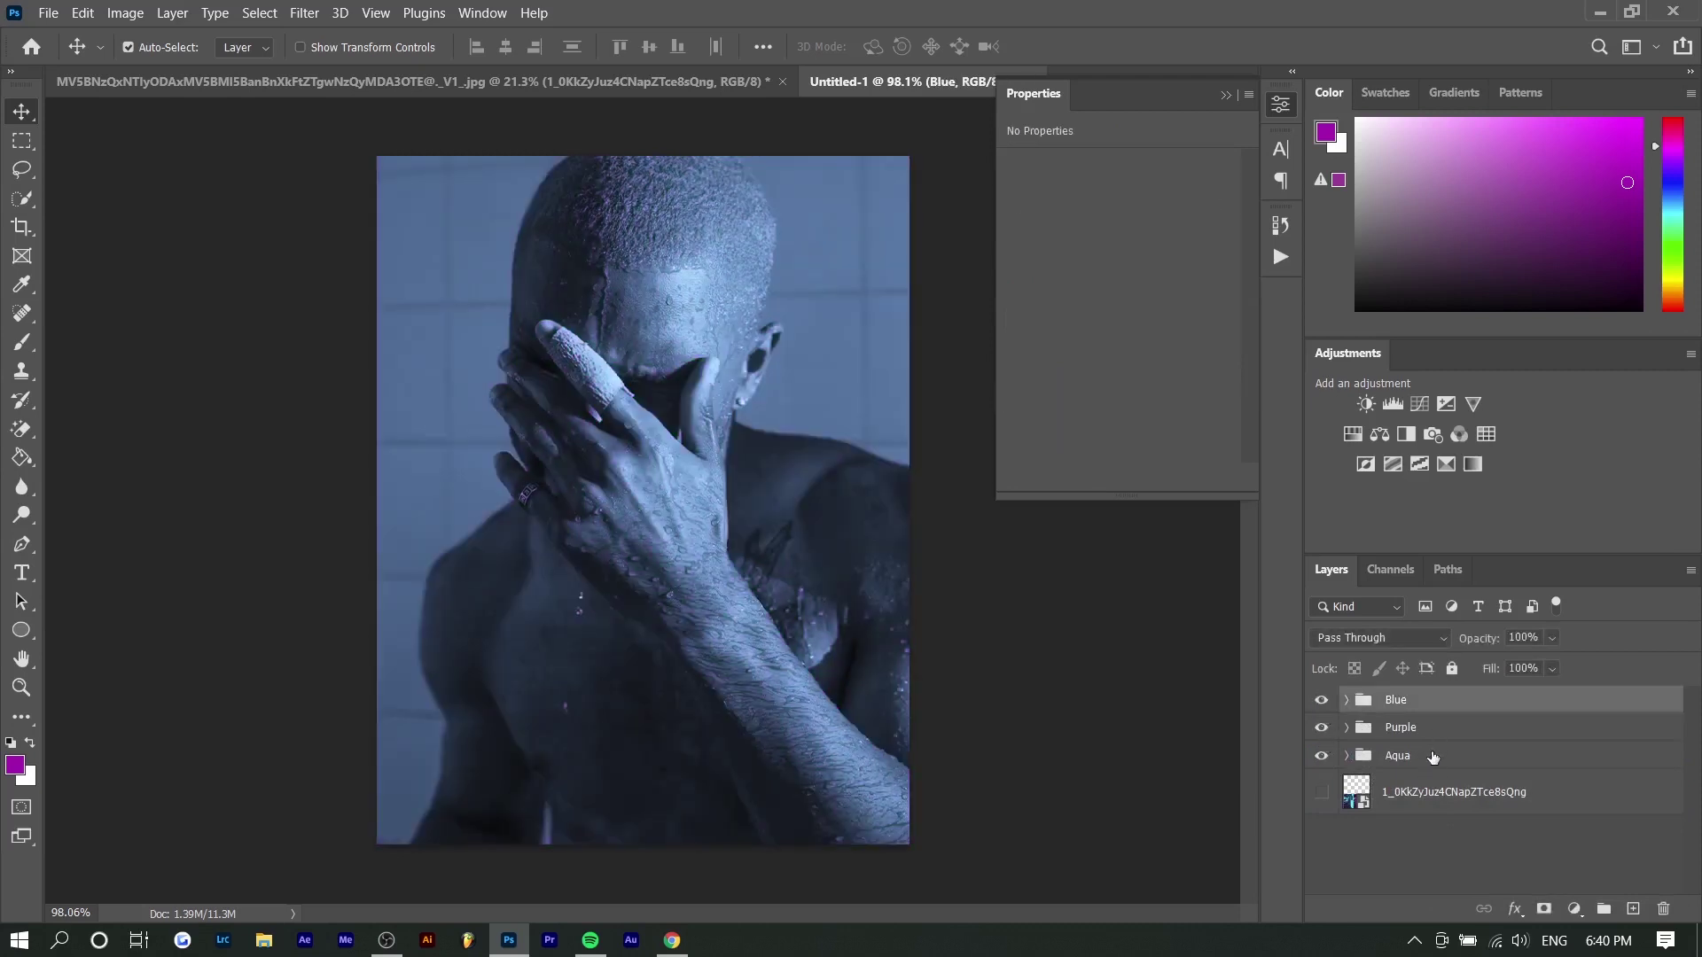
left_click(1425, 759, "shift")
key("ctrl+t")
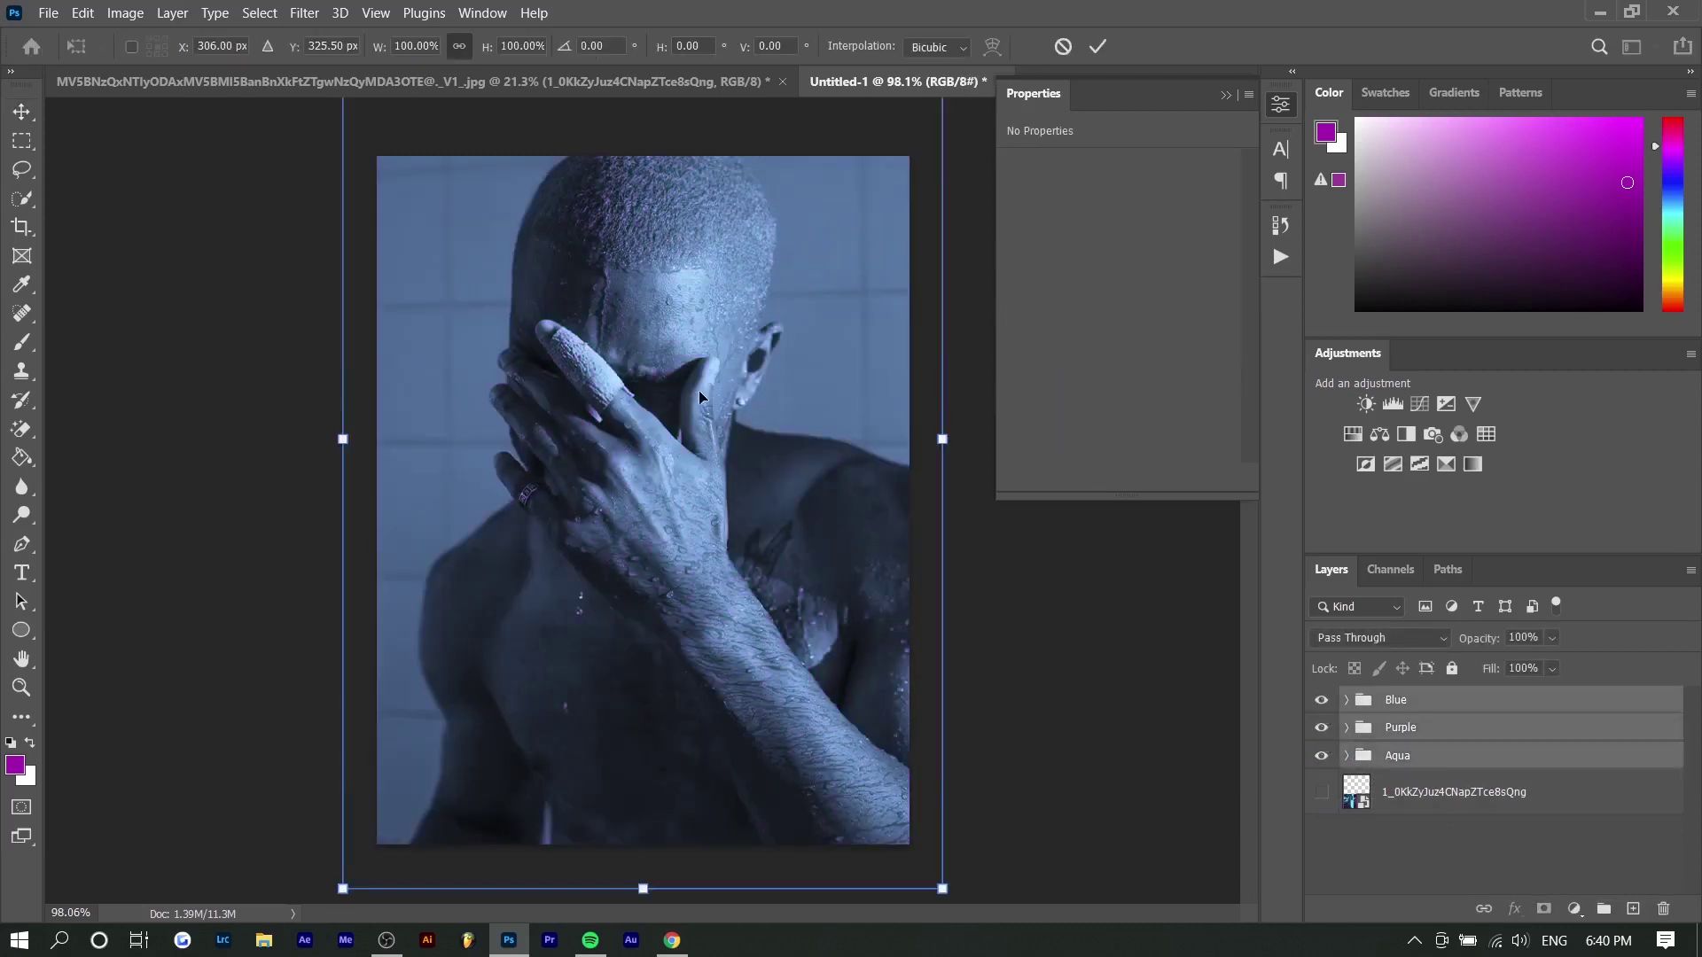
left_click_drag(710, 380, 711, 442)
left_click_drag(943, 501, 907, 500)
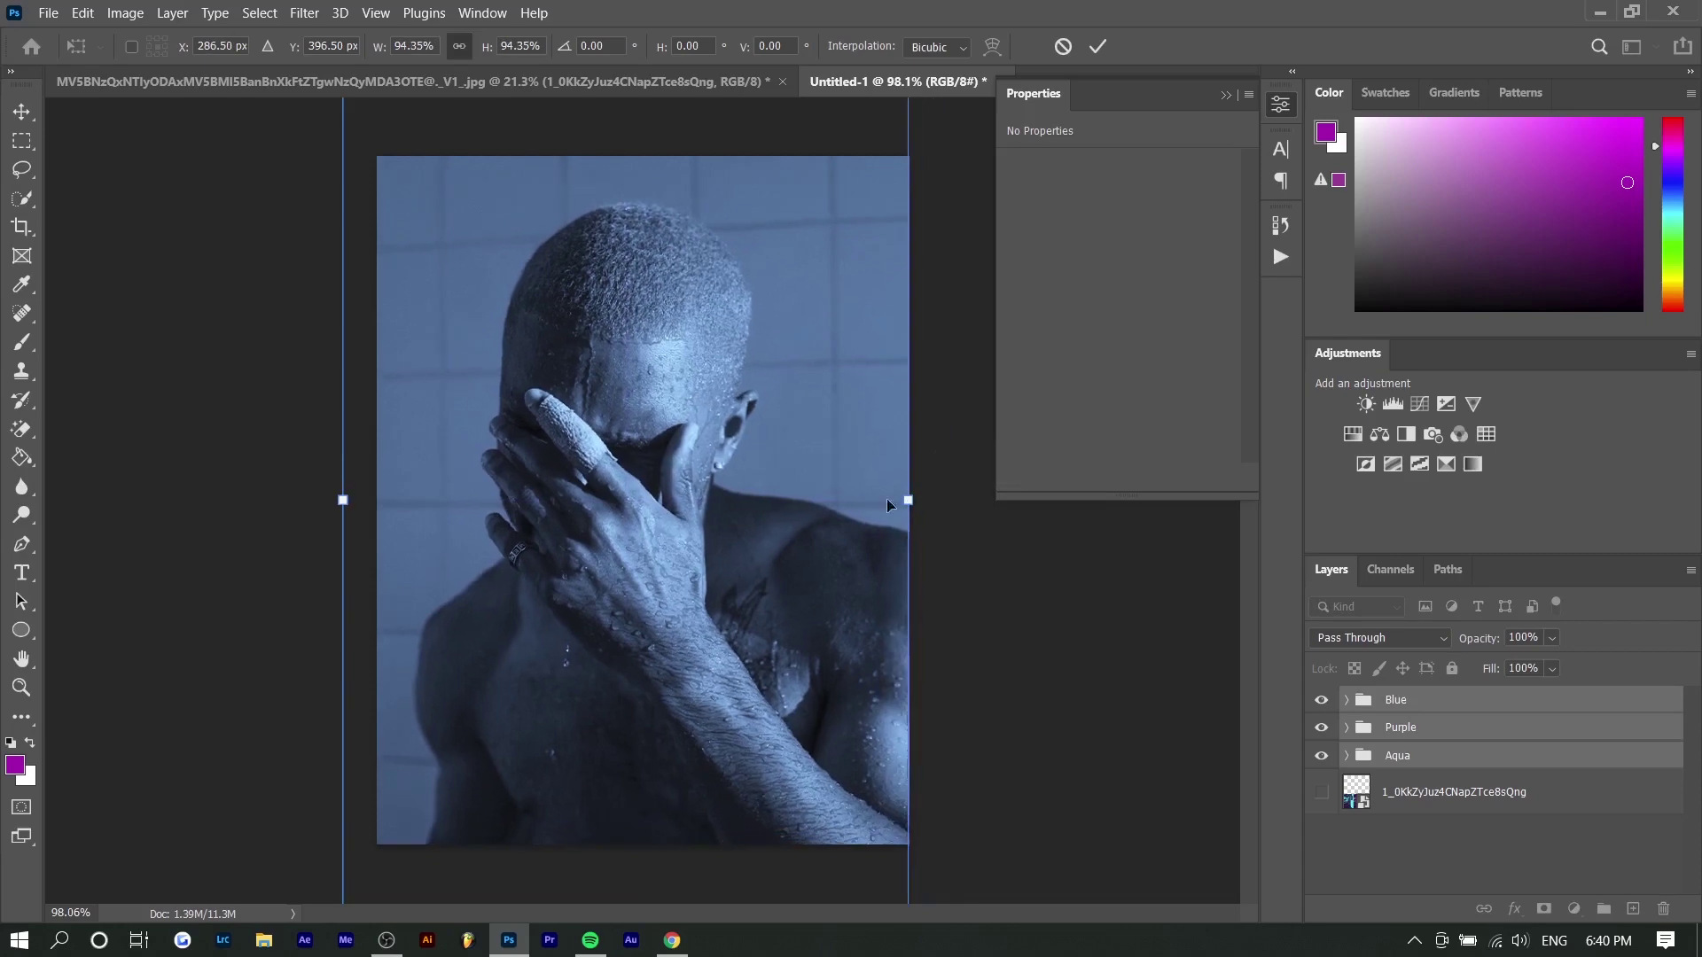
left_click_drag(343, 501, 360, 501)
key("Return")
key("ctrl+0")
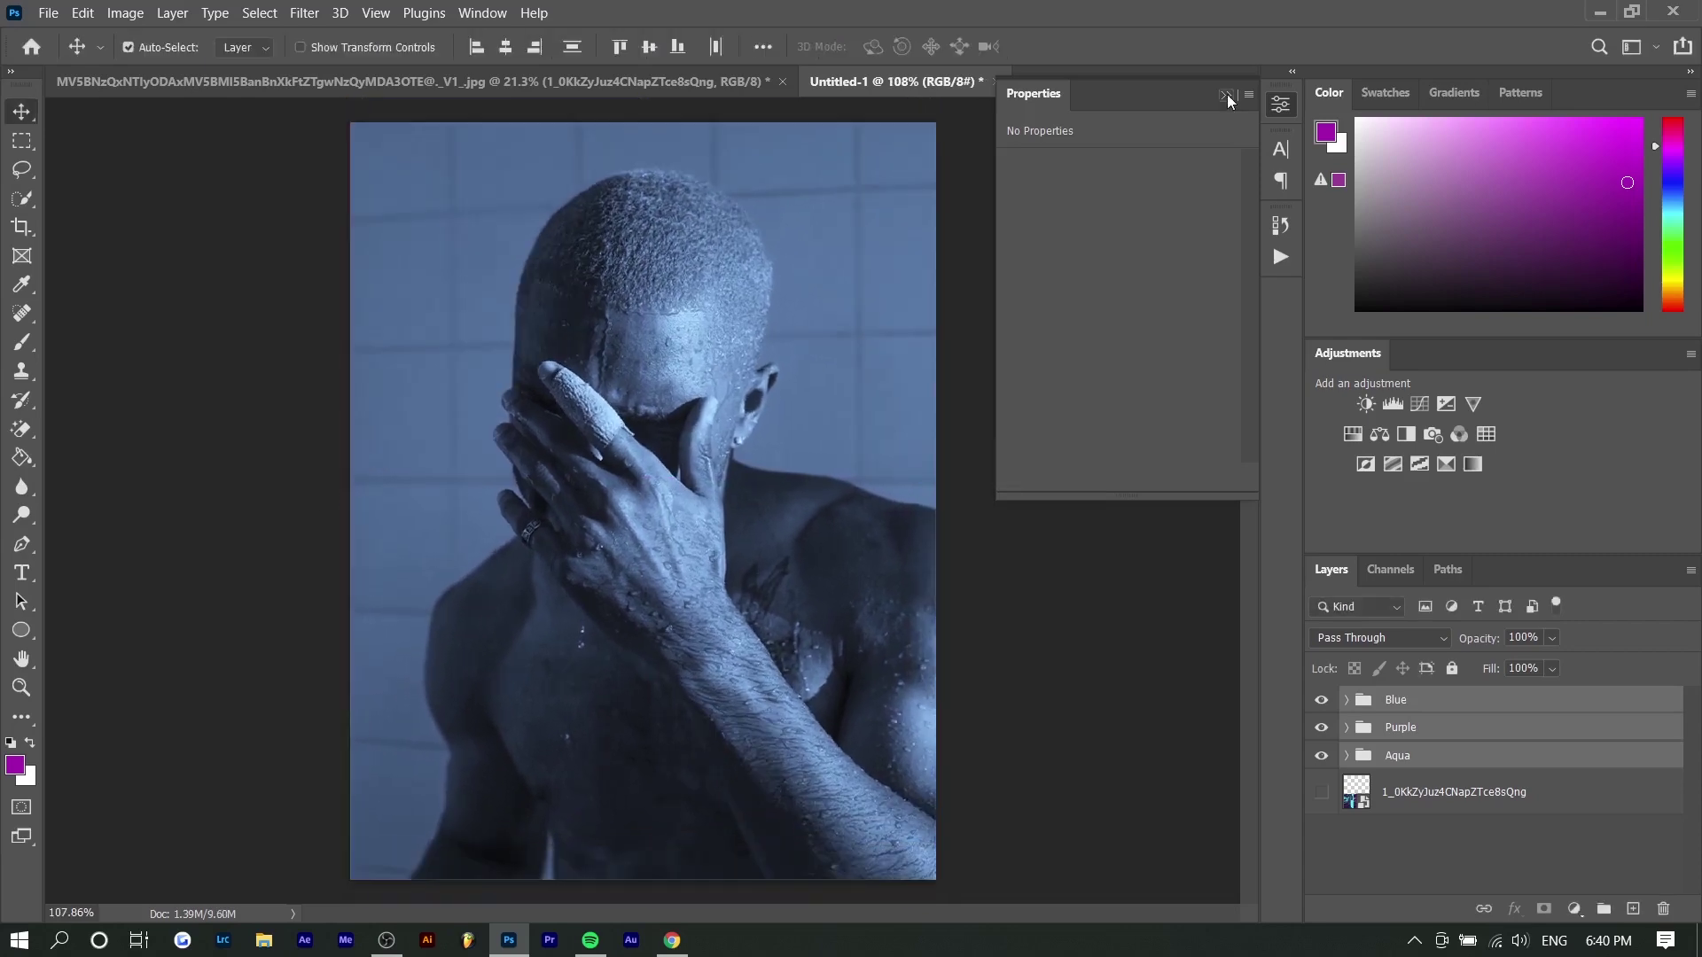
left_click(1225, 95)
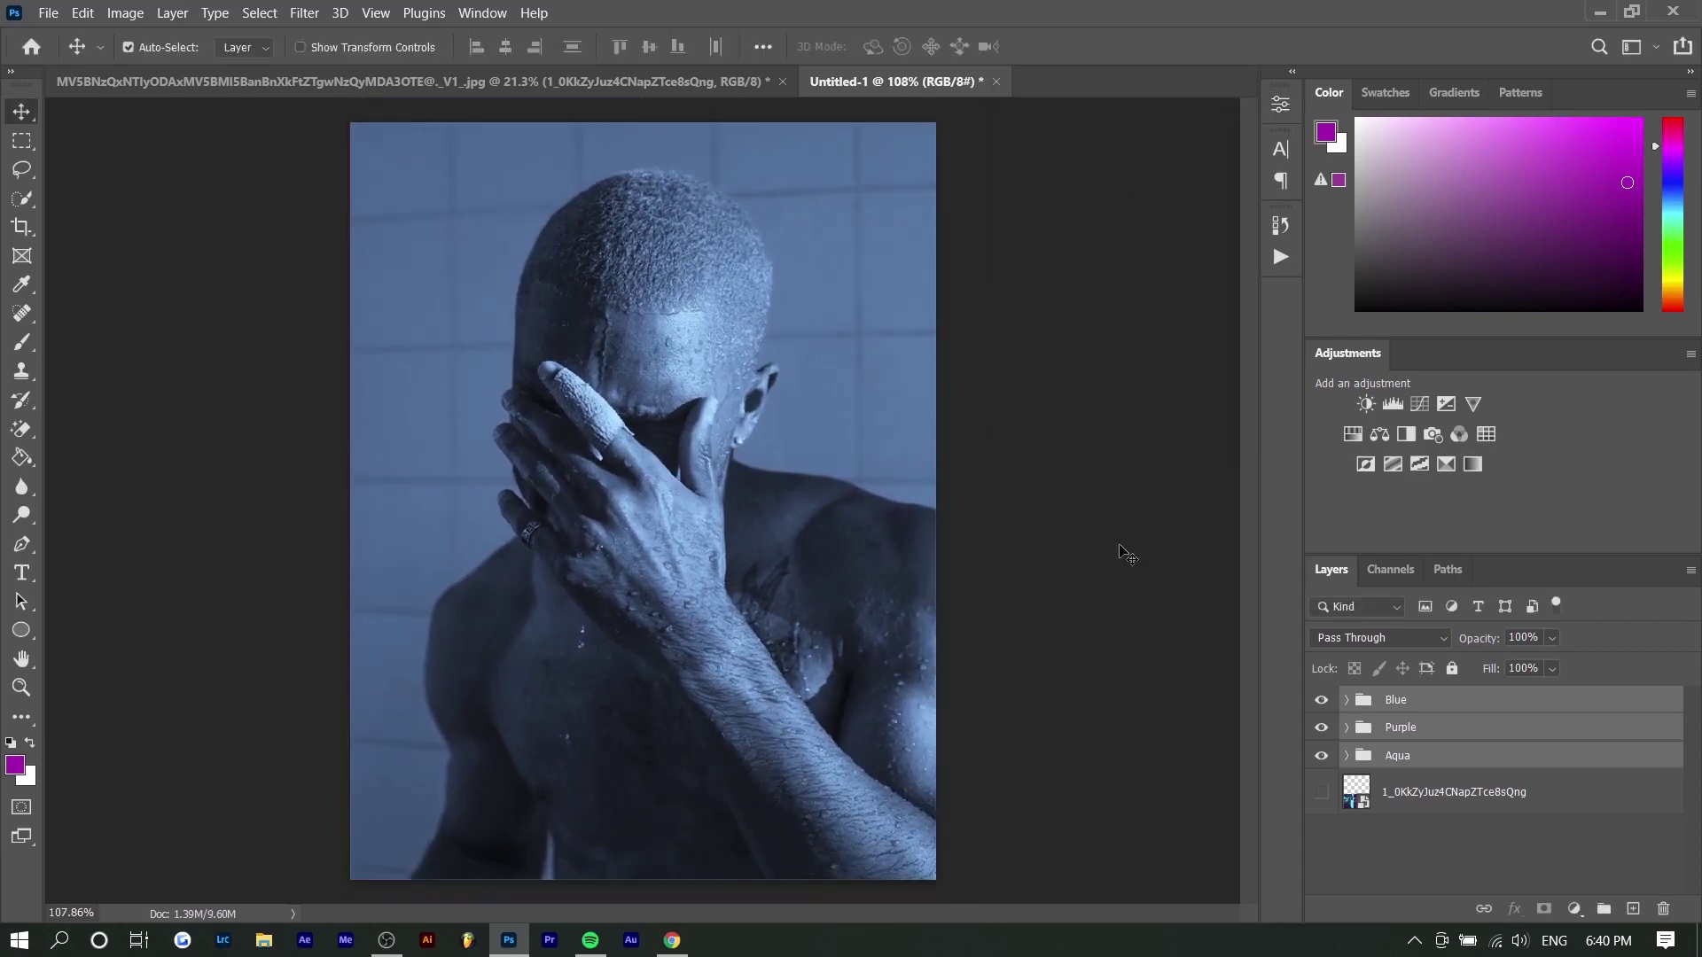
left_click(1339, 728)
Step: Merge the Blue, Purple and Aqua groups each into a single layer with Ctrl+E
left_click(1390, 705)
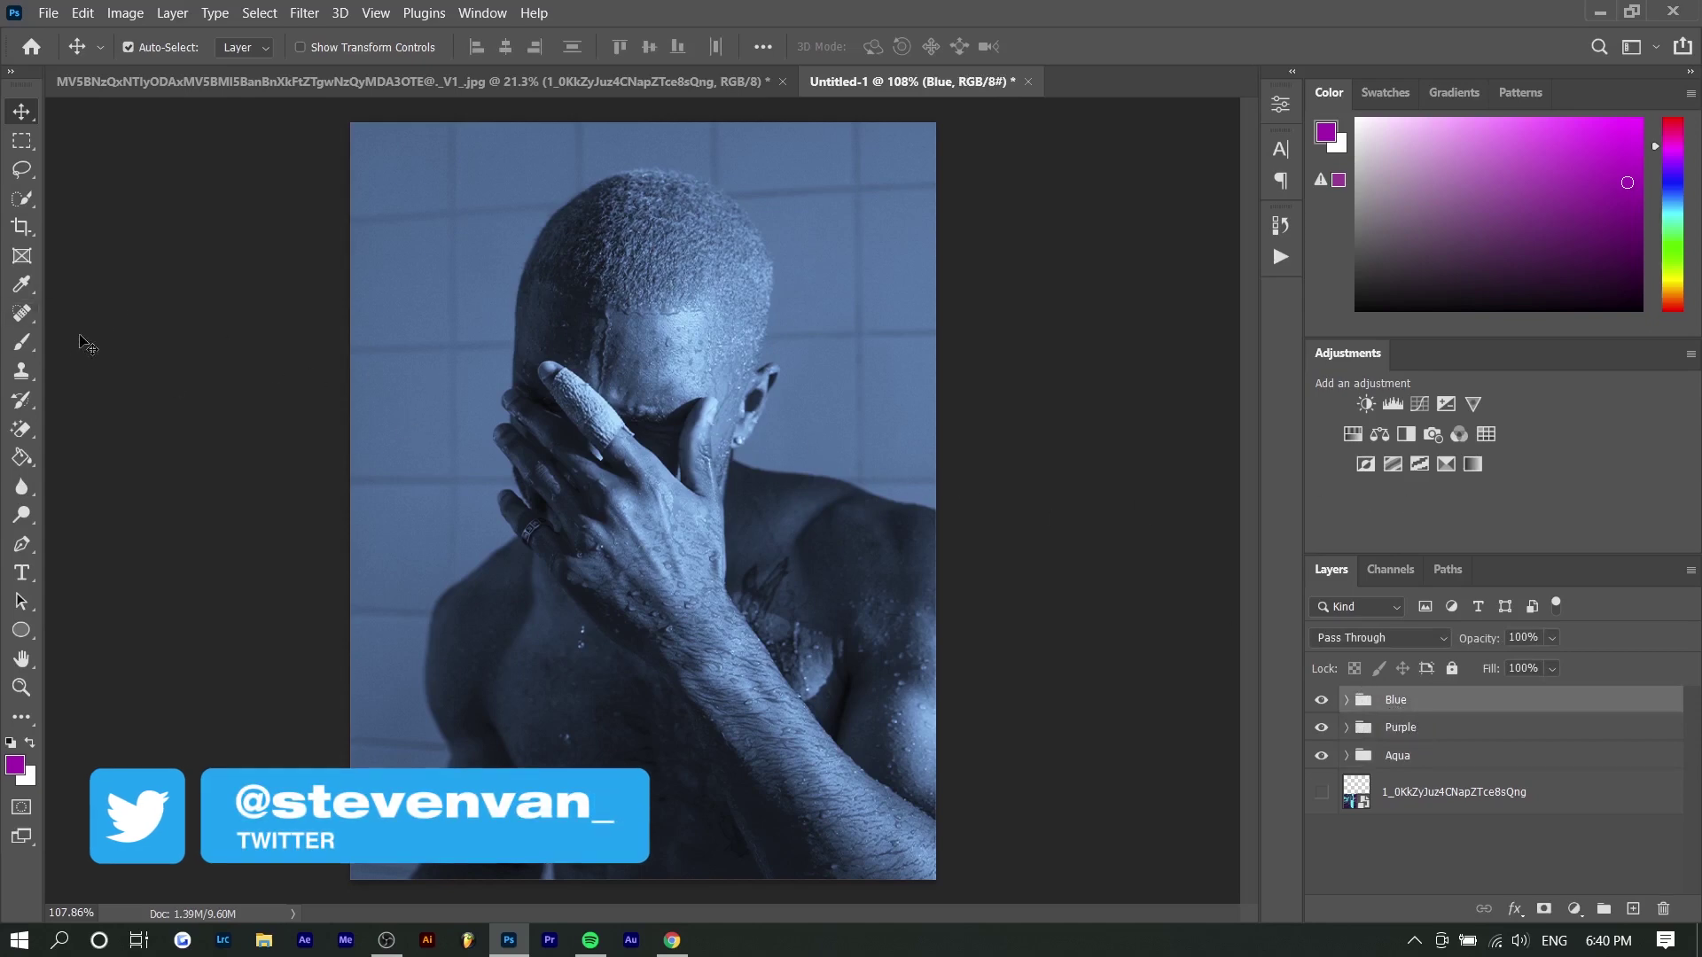
left_click(1346, 701)
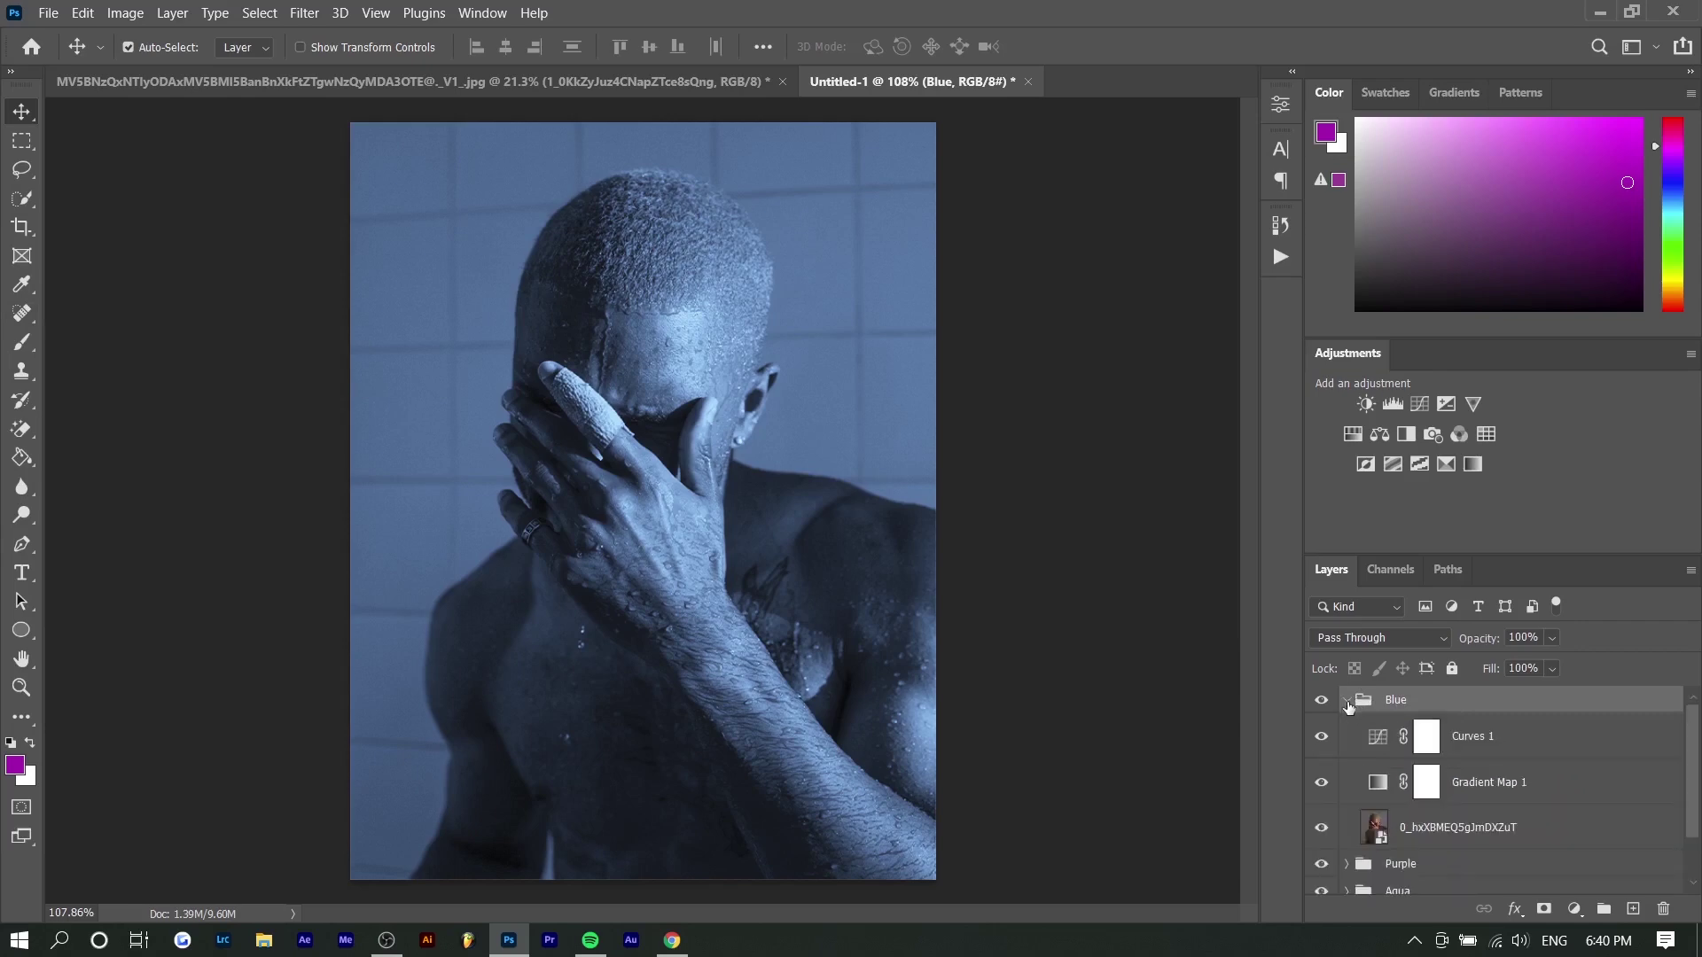
left_click(1346, 701)
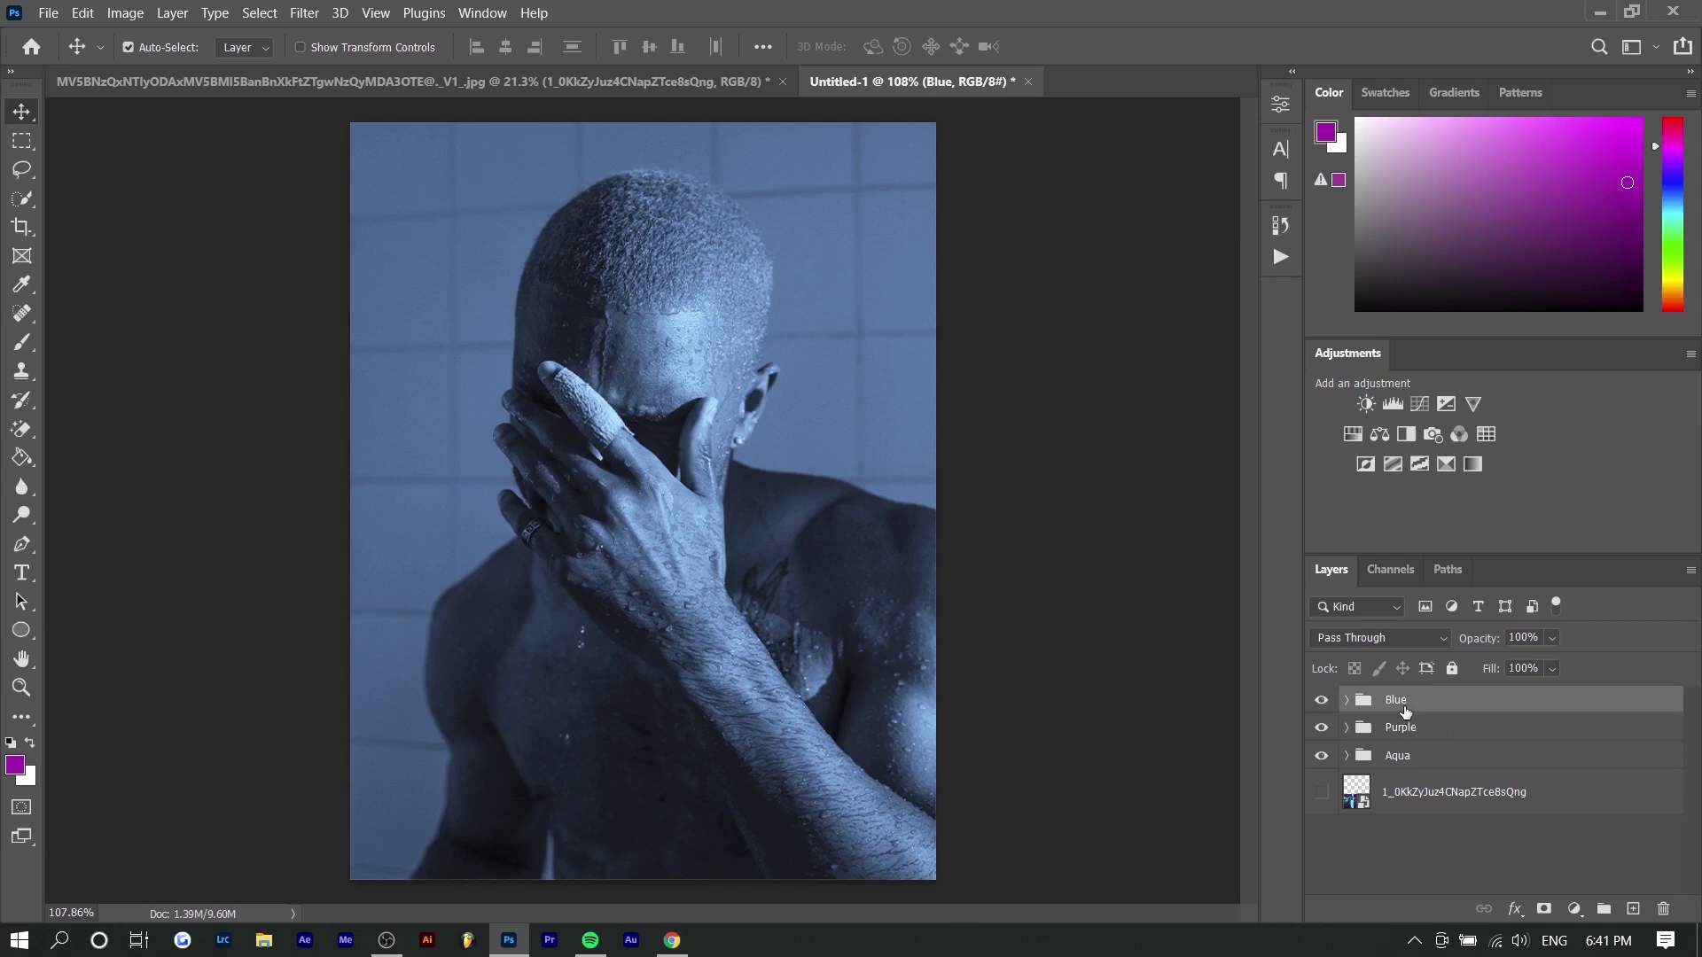
key("ctrl+e")
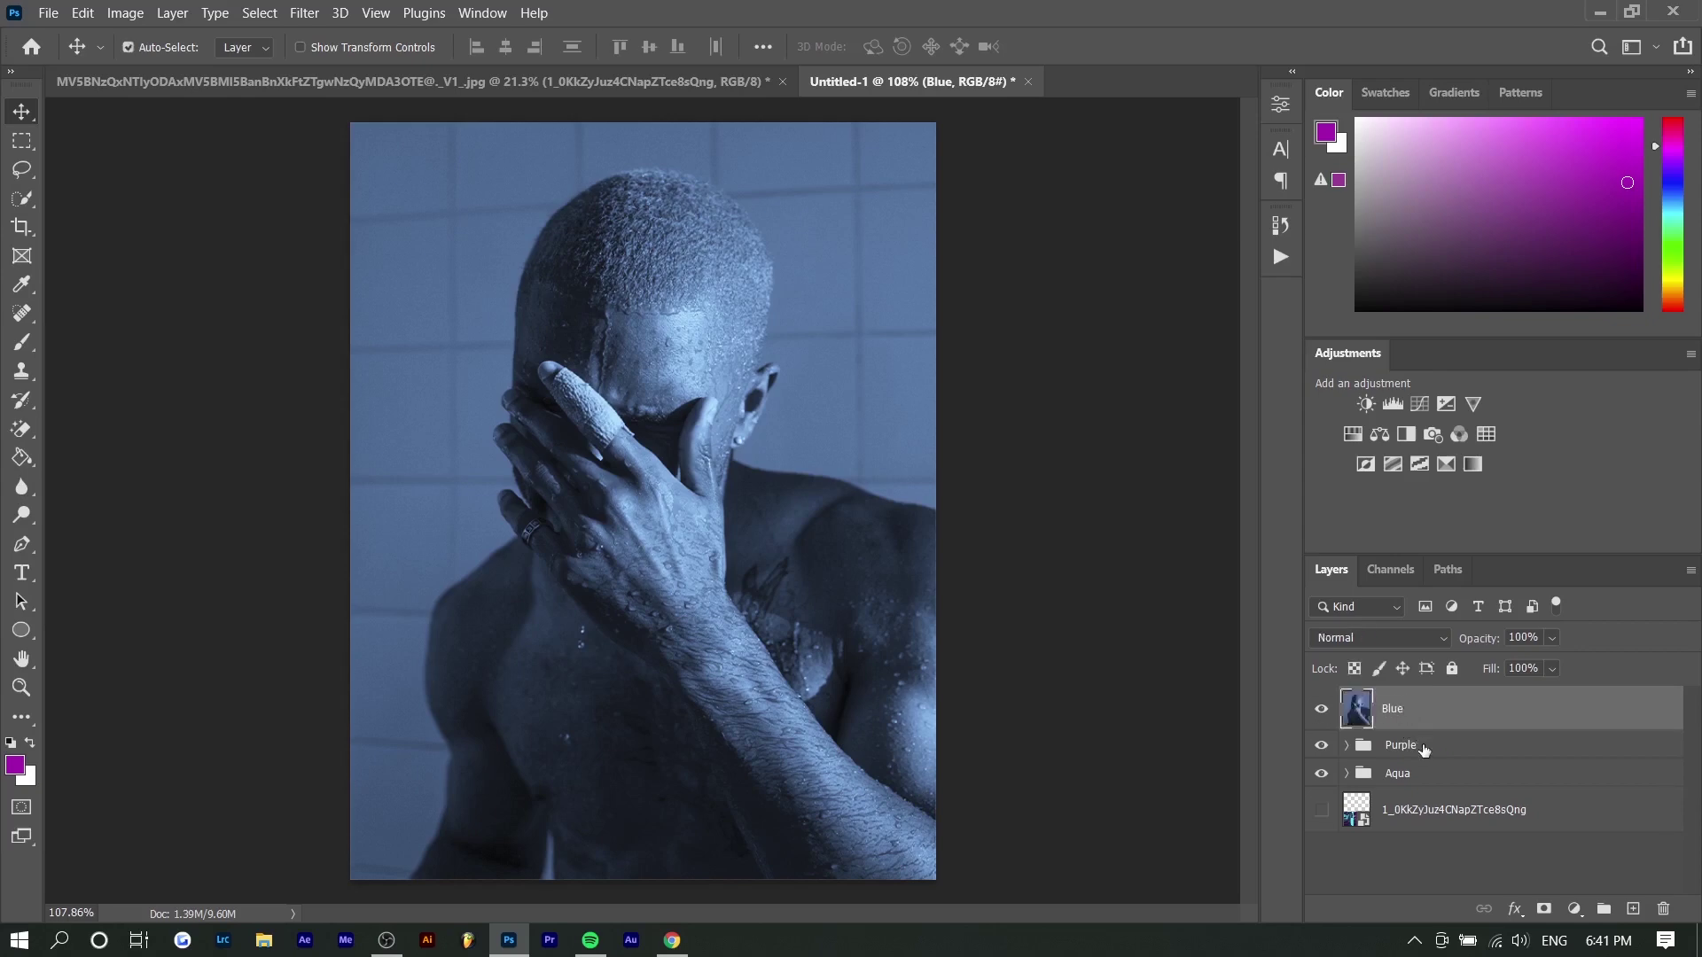
left_click(1422, 749)
key("ctrl+e")
left_click(1429, 788)
key("ctrl+e")
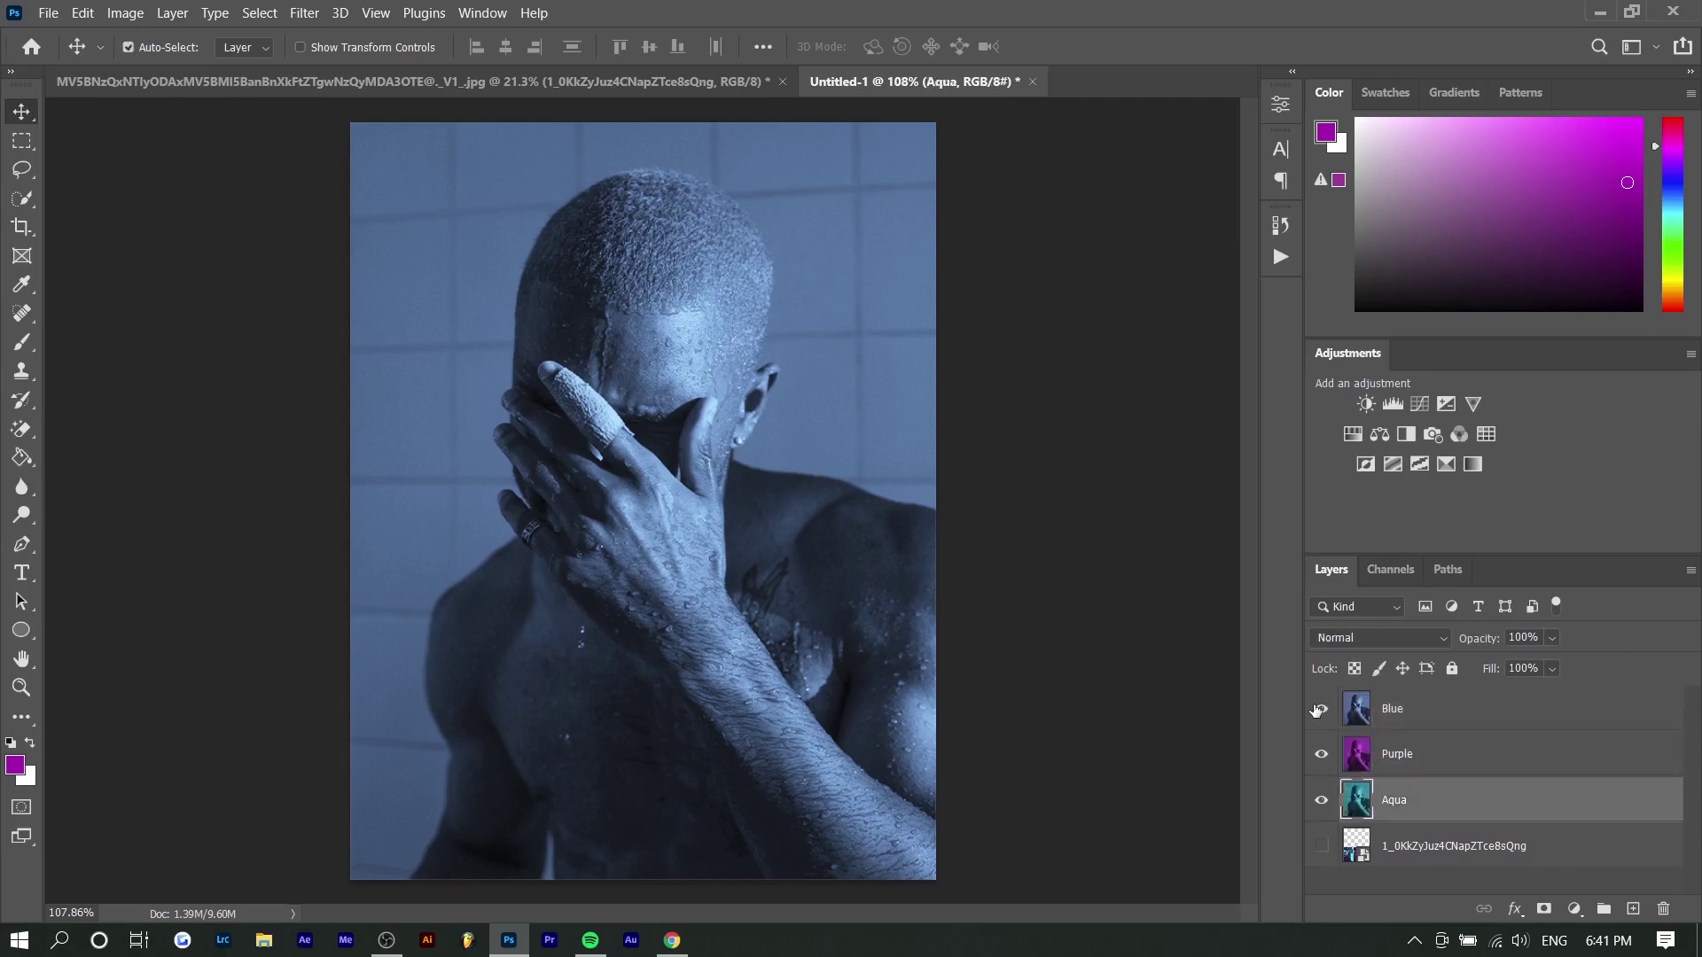
left_click(1400, 719)
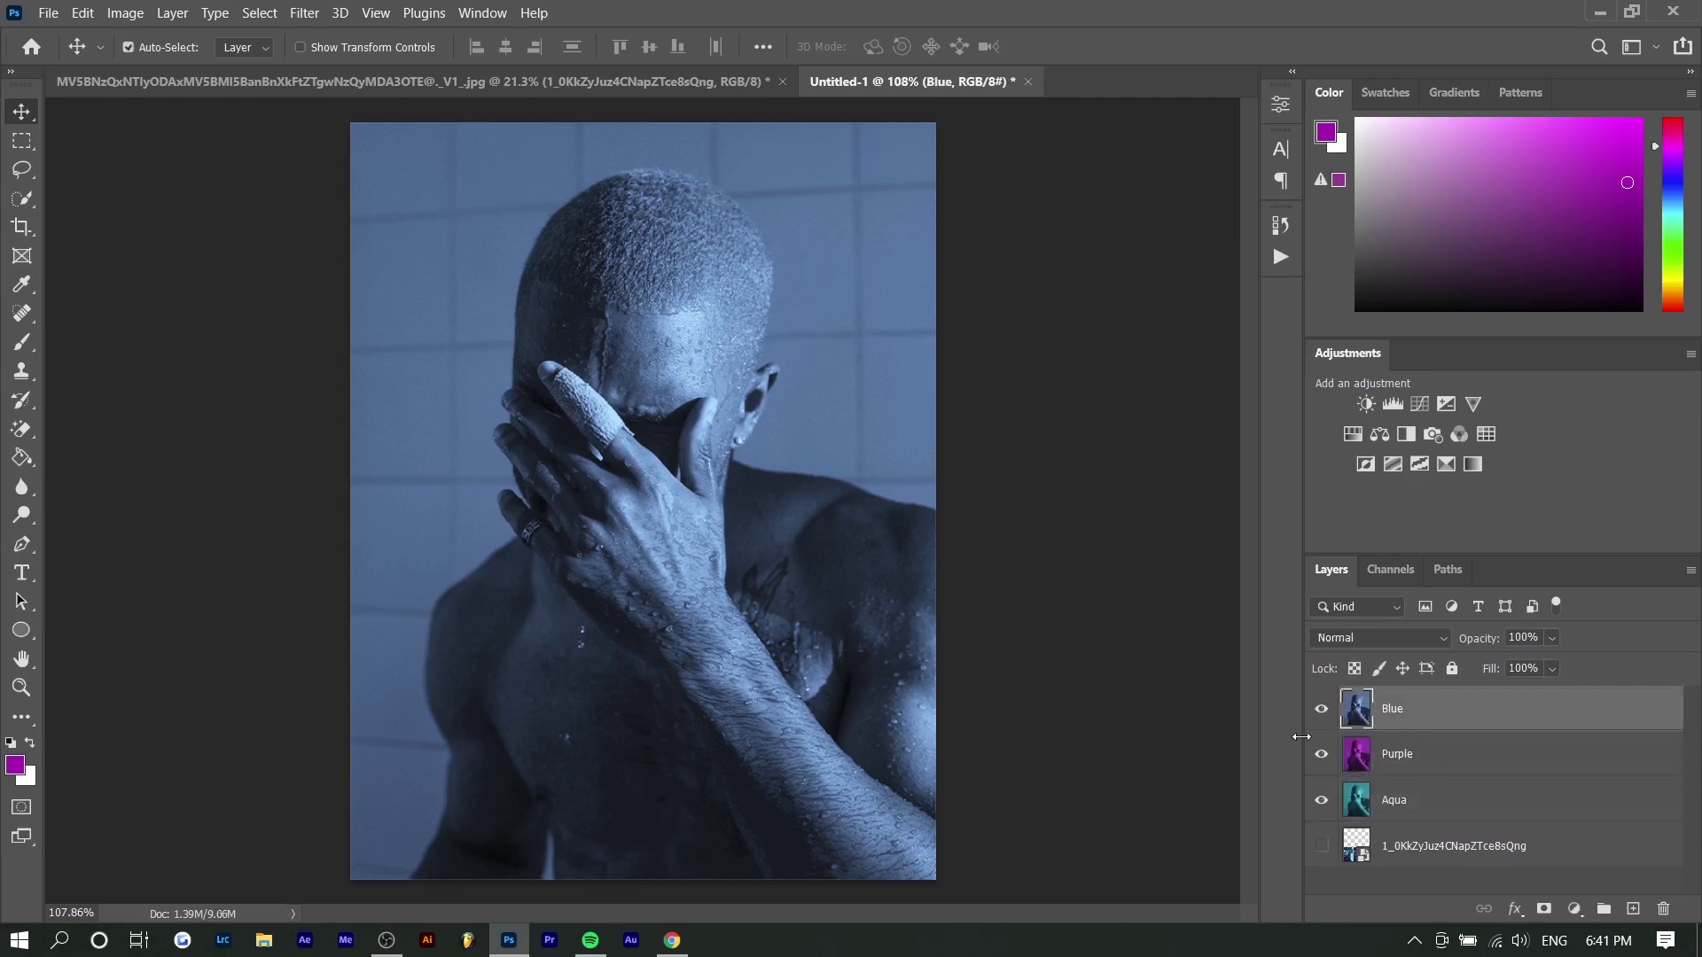
left_click(407, 82)
Step: Copy the Moonlight poster into Untitled-1 as Layer 1, hide it, and select the Blue layer
left_click_drag(606, 294, 691, 469)
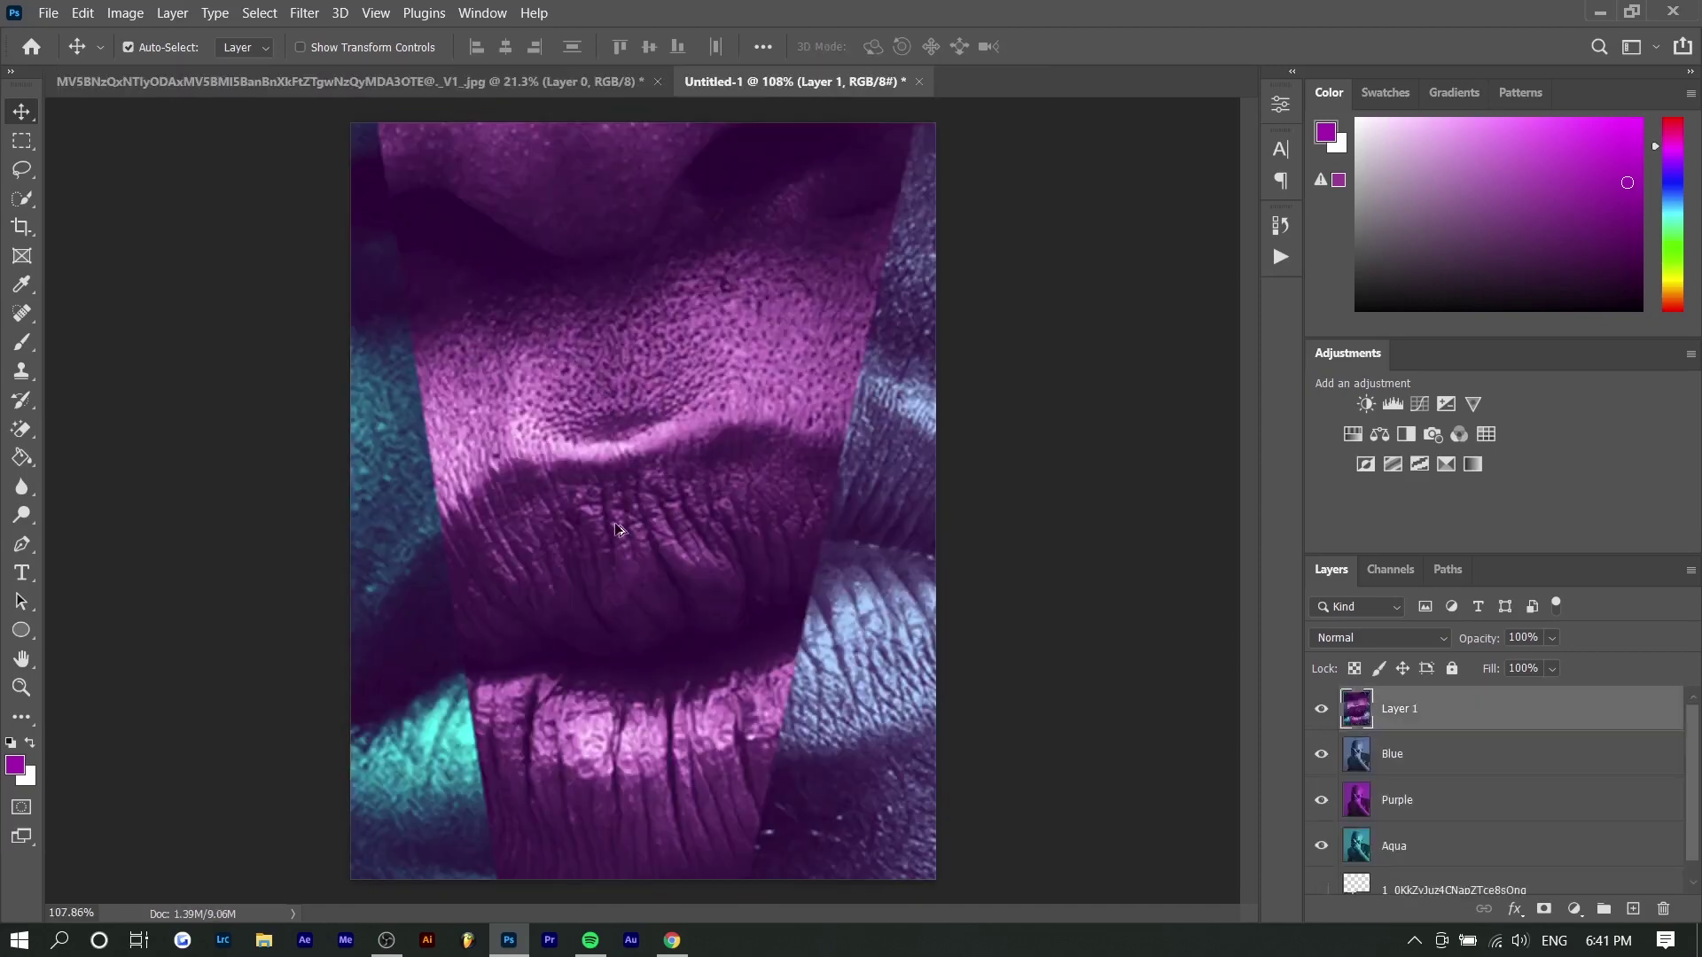
key("ctrl+1")
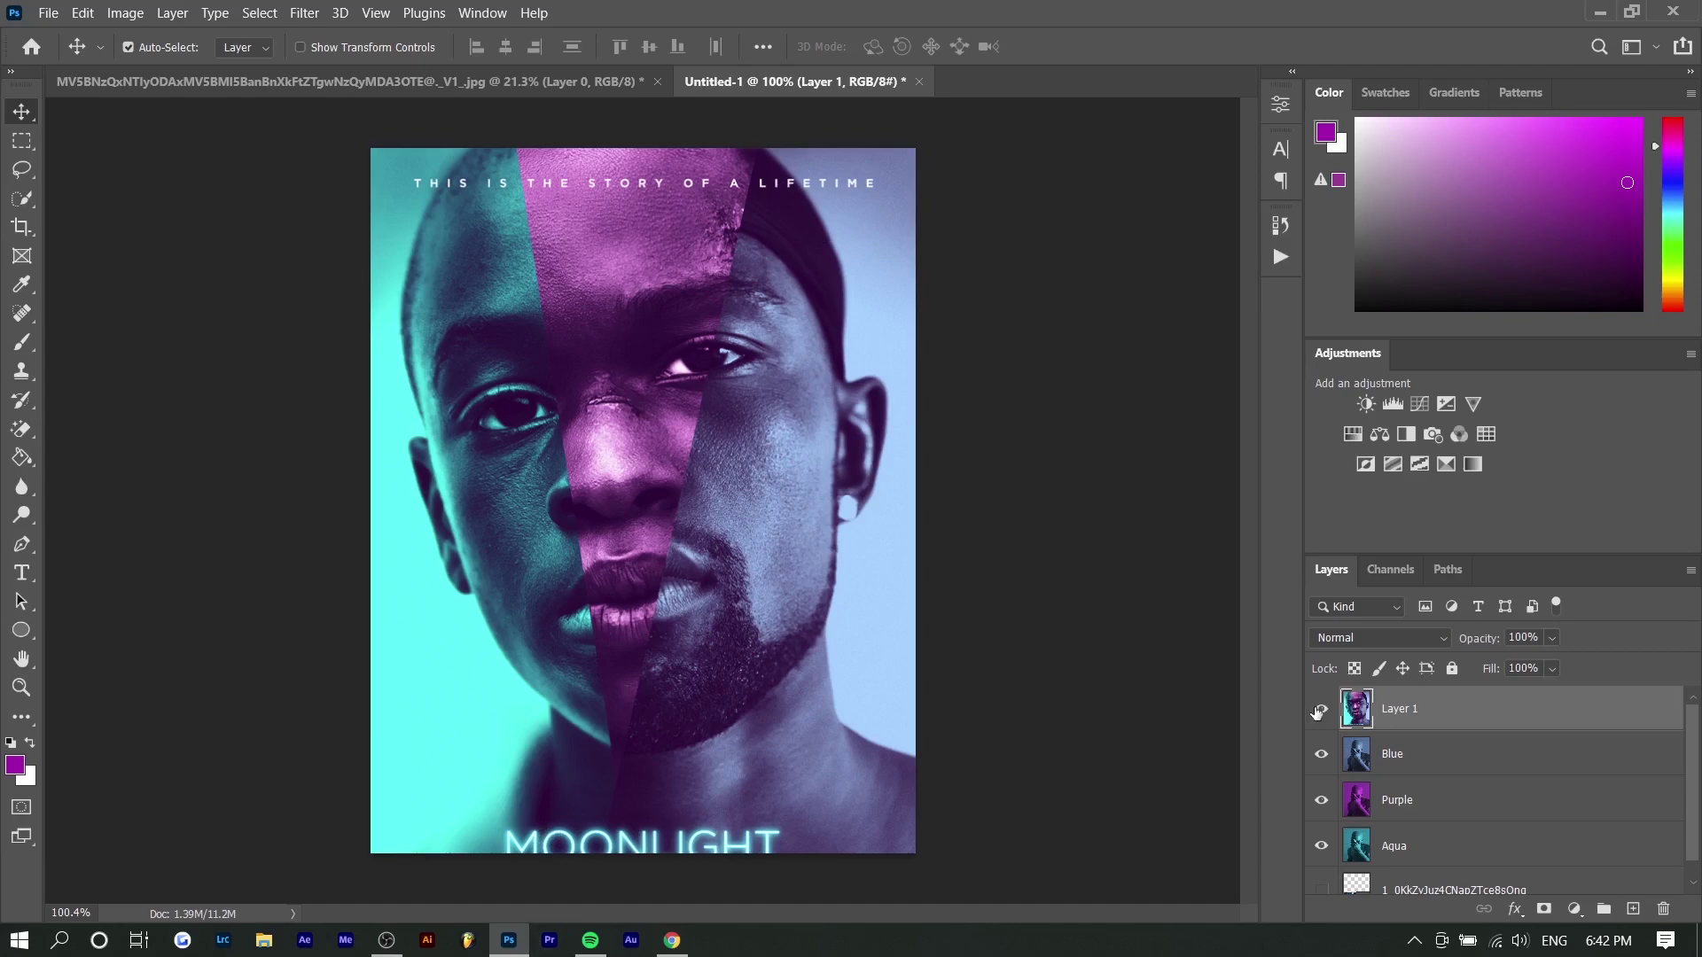
left_click(1320, 710)
left_click(1319, 709)
left_click(1321, 709)
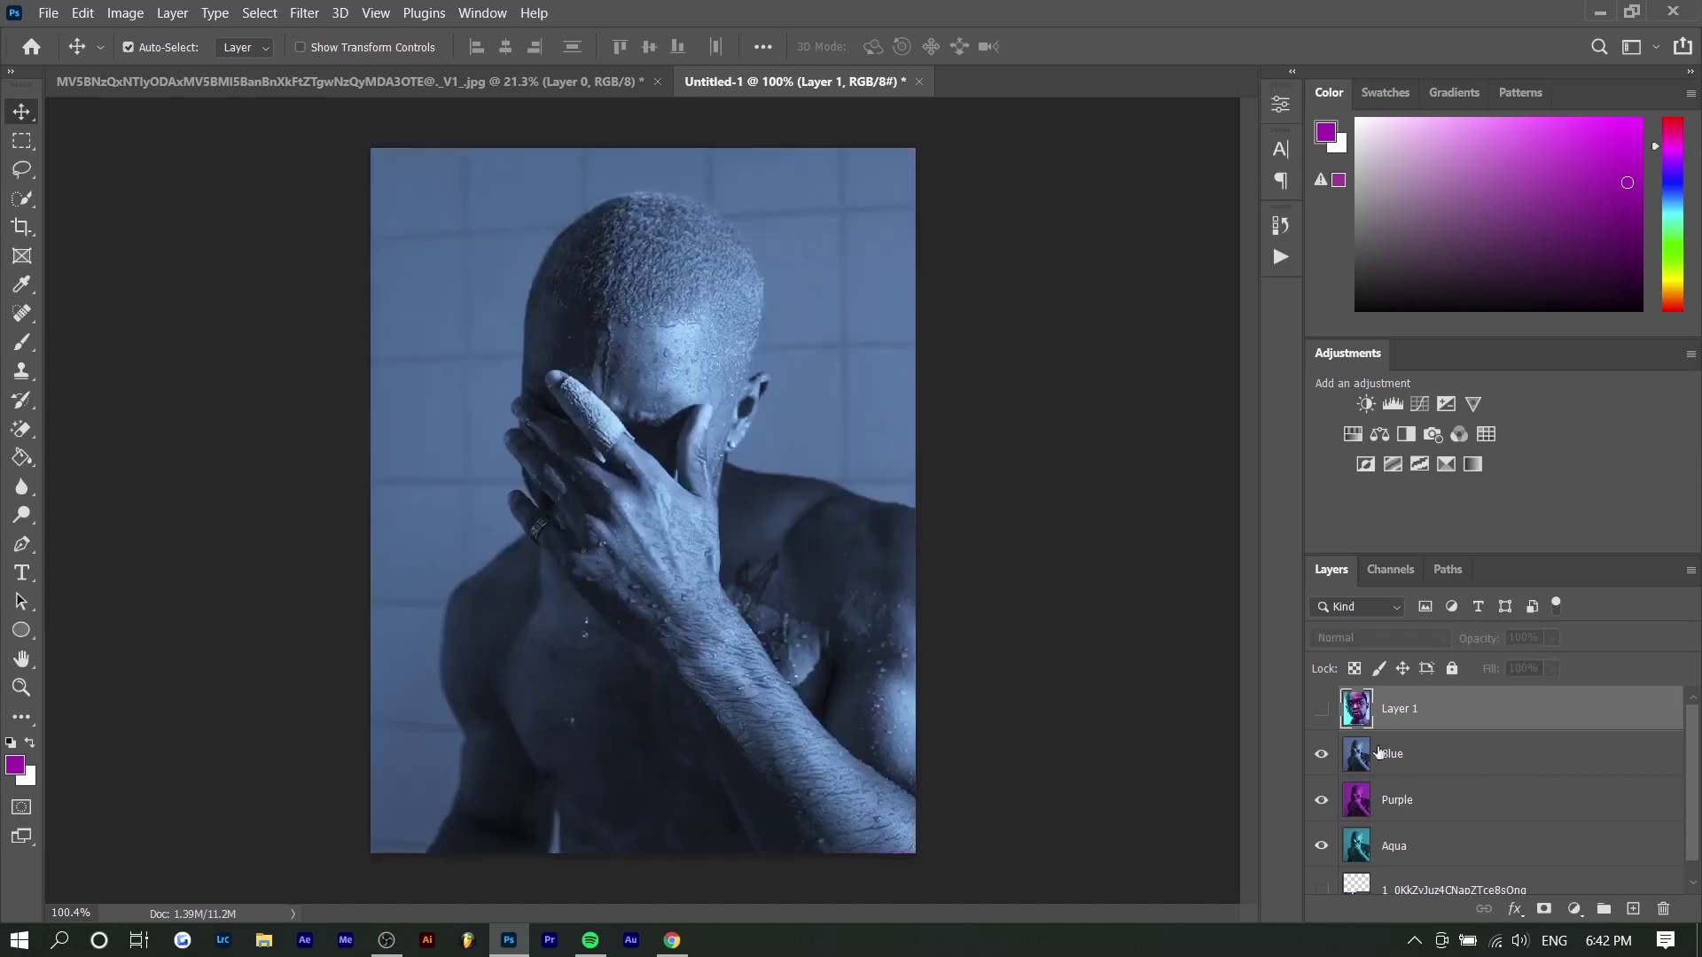
left_click(1414, 755)
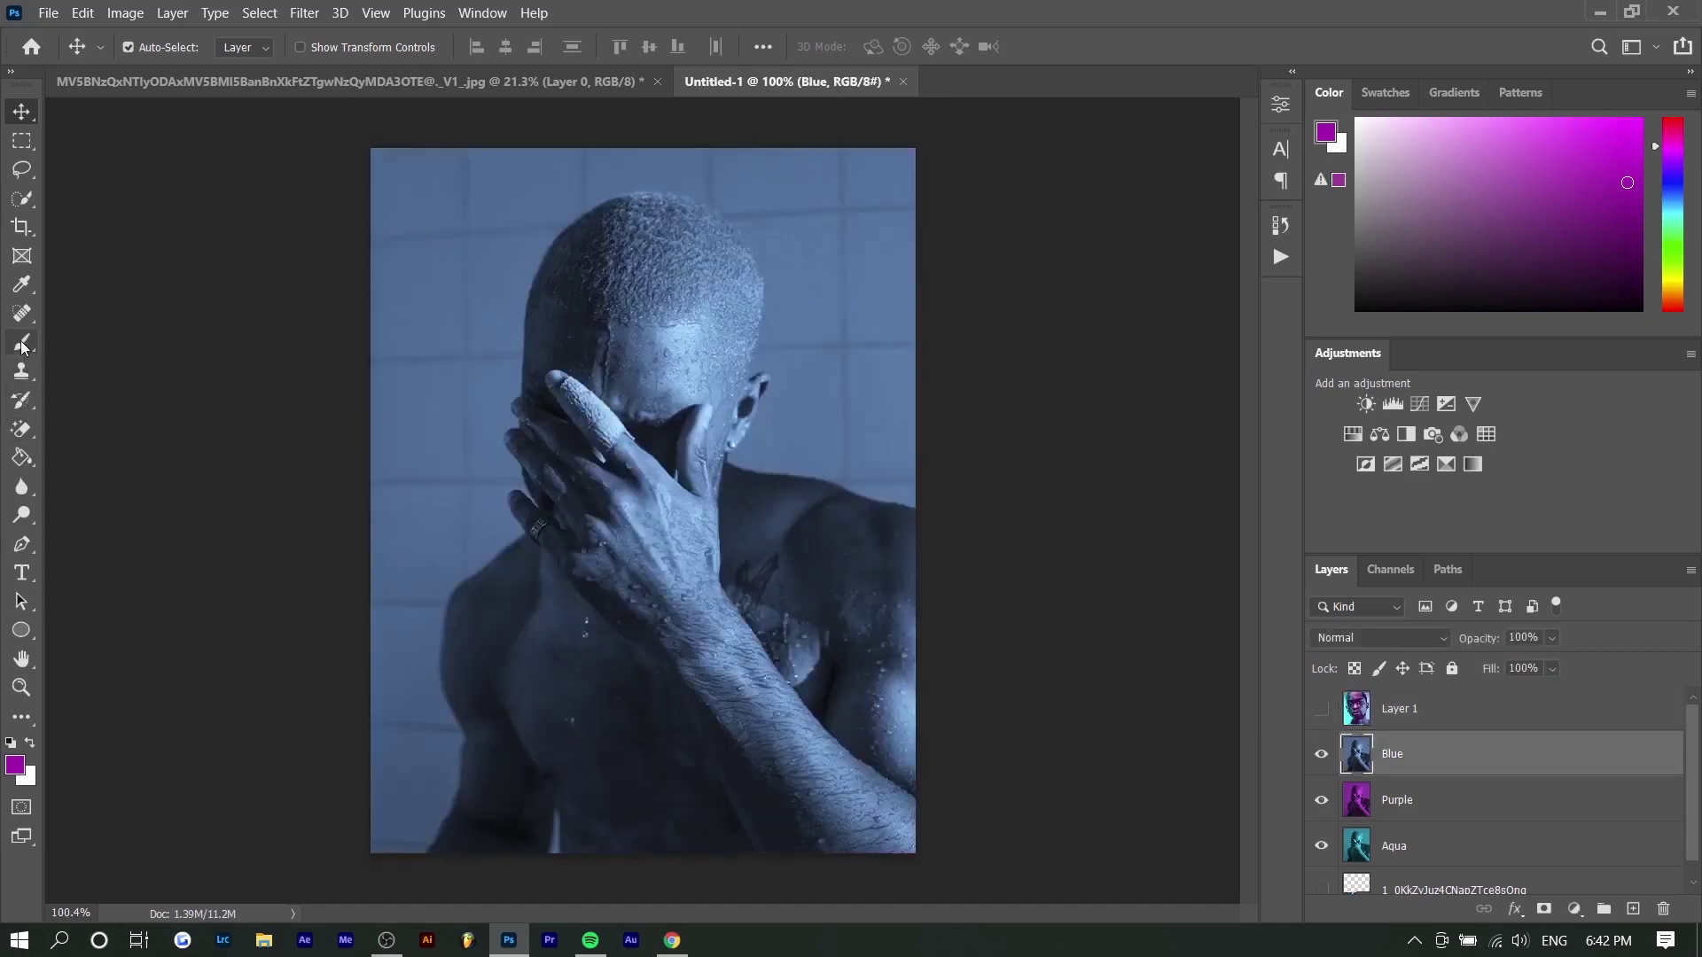
Step: Draw a closed, angled pen path around the left side of the portrait
left_click(22, 544)
left_click(775, 123)
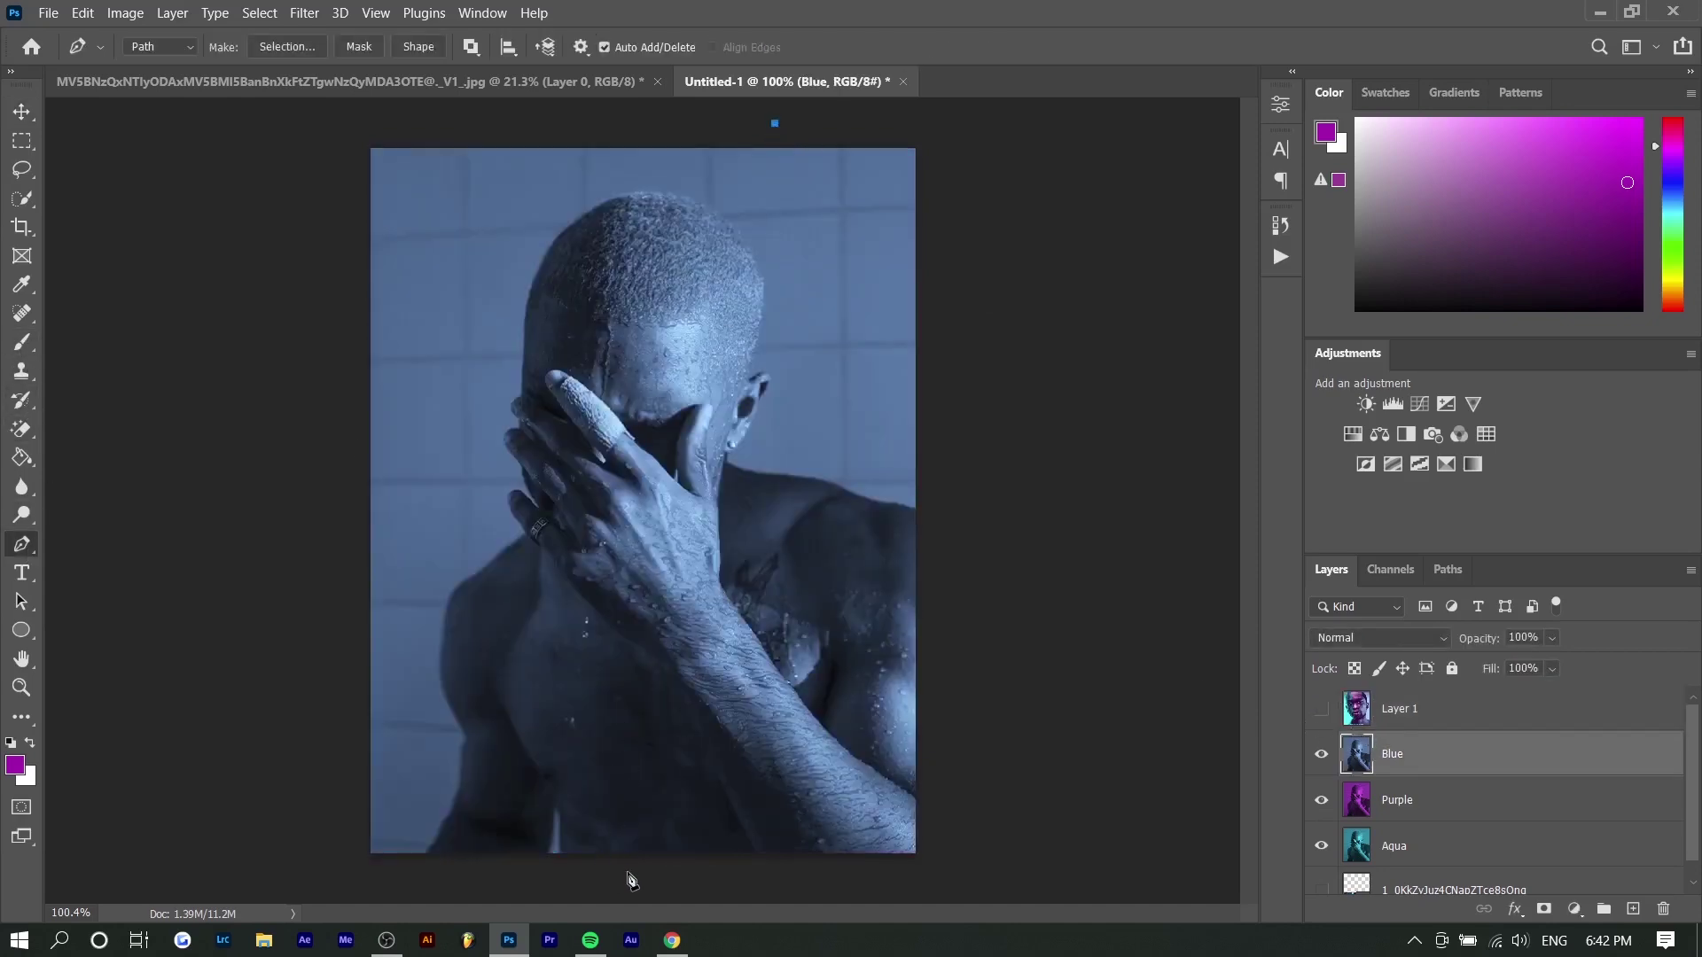
left_click(628, 872)
left_click(225, 878)
left_click(315, 118)
left_click(508, 108)
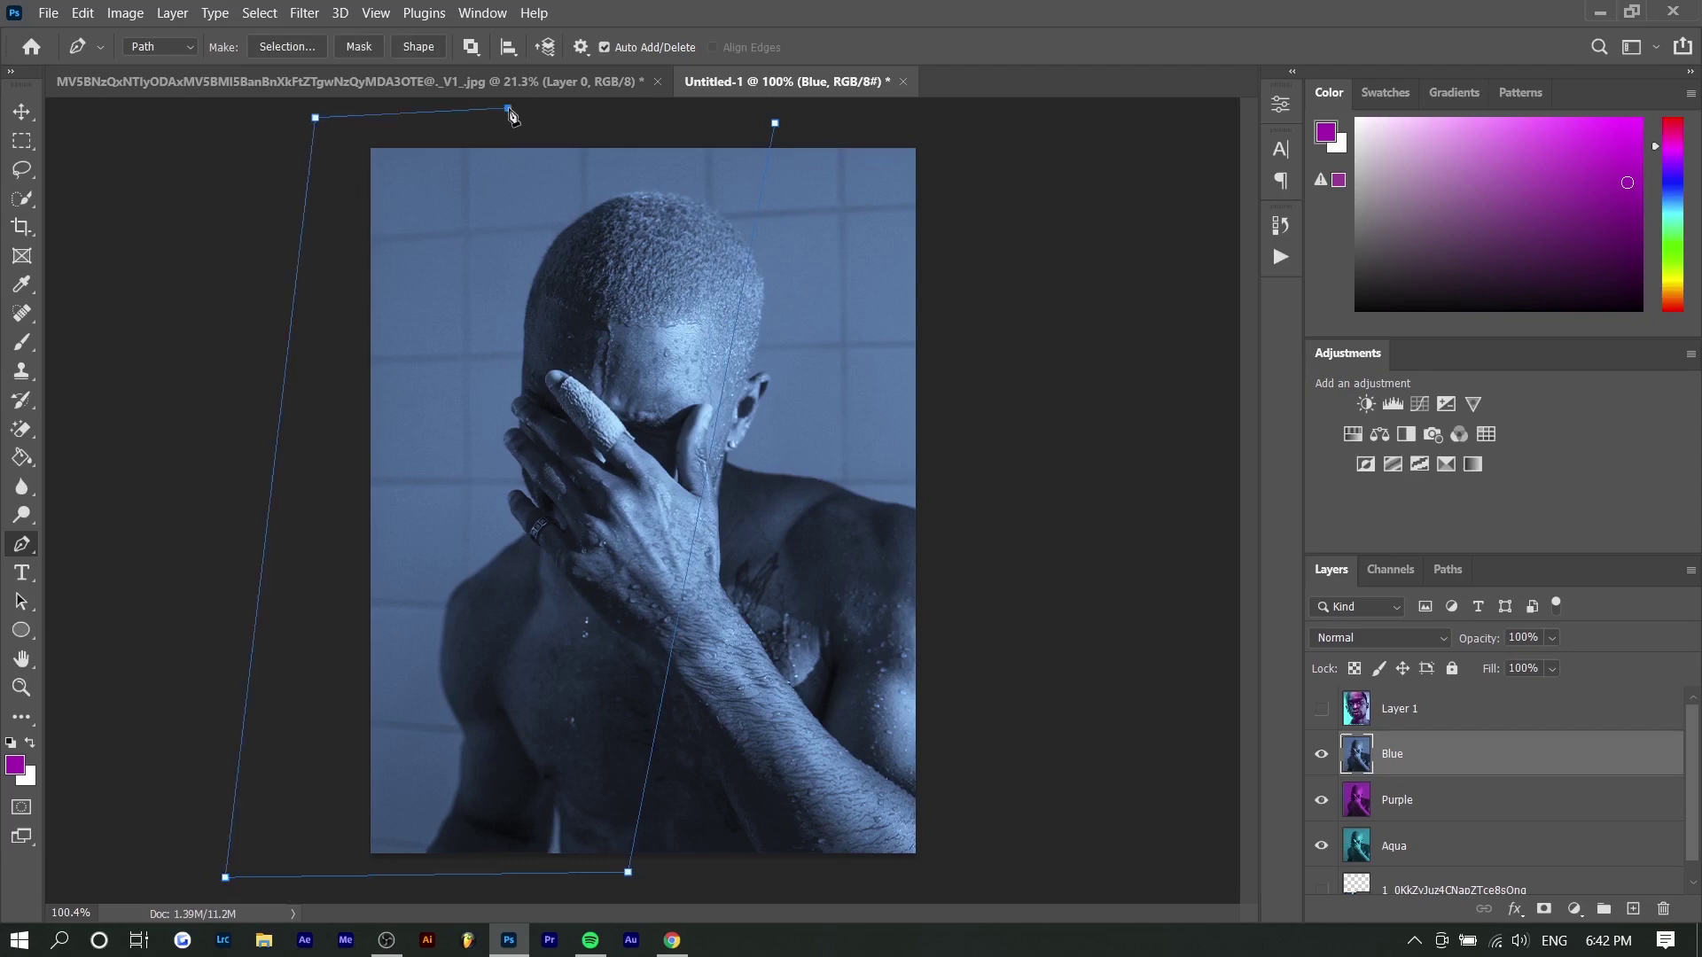
left_click_drag(776, 123, 744, 133)
Step: Convert the path to an unfeathered selection, delete it from the Blue layer, and deselect
right_click(802, 278)
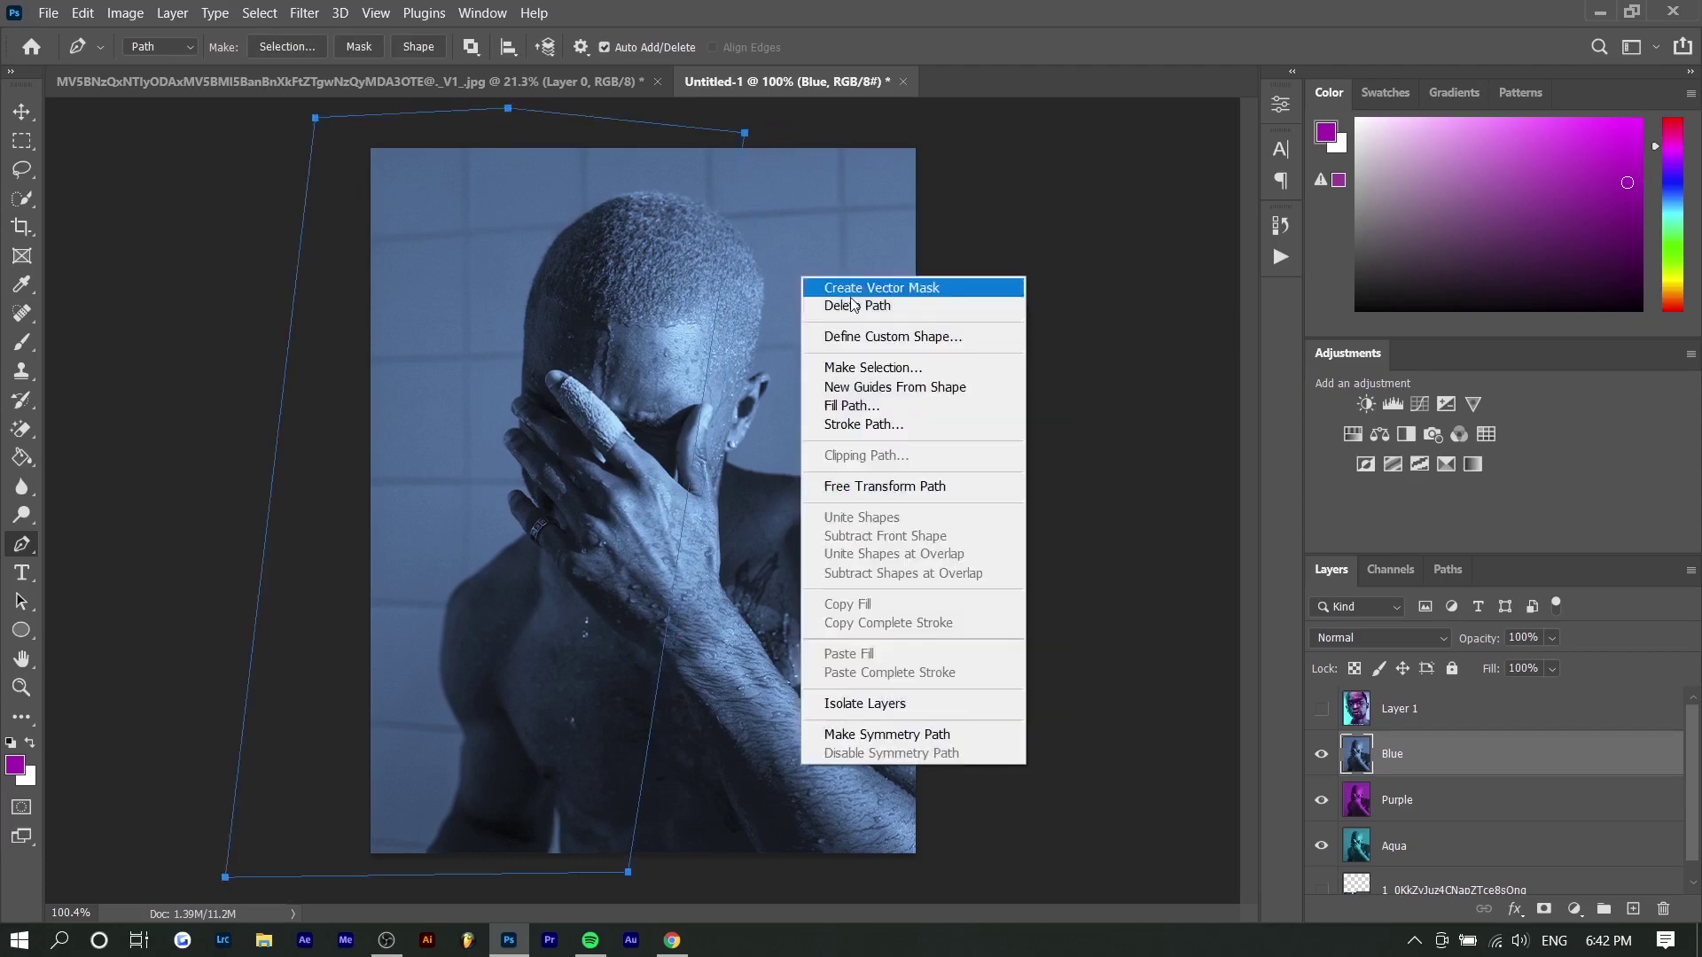
left_click(900, 369)
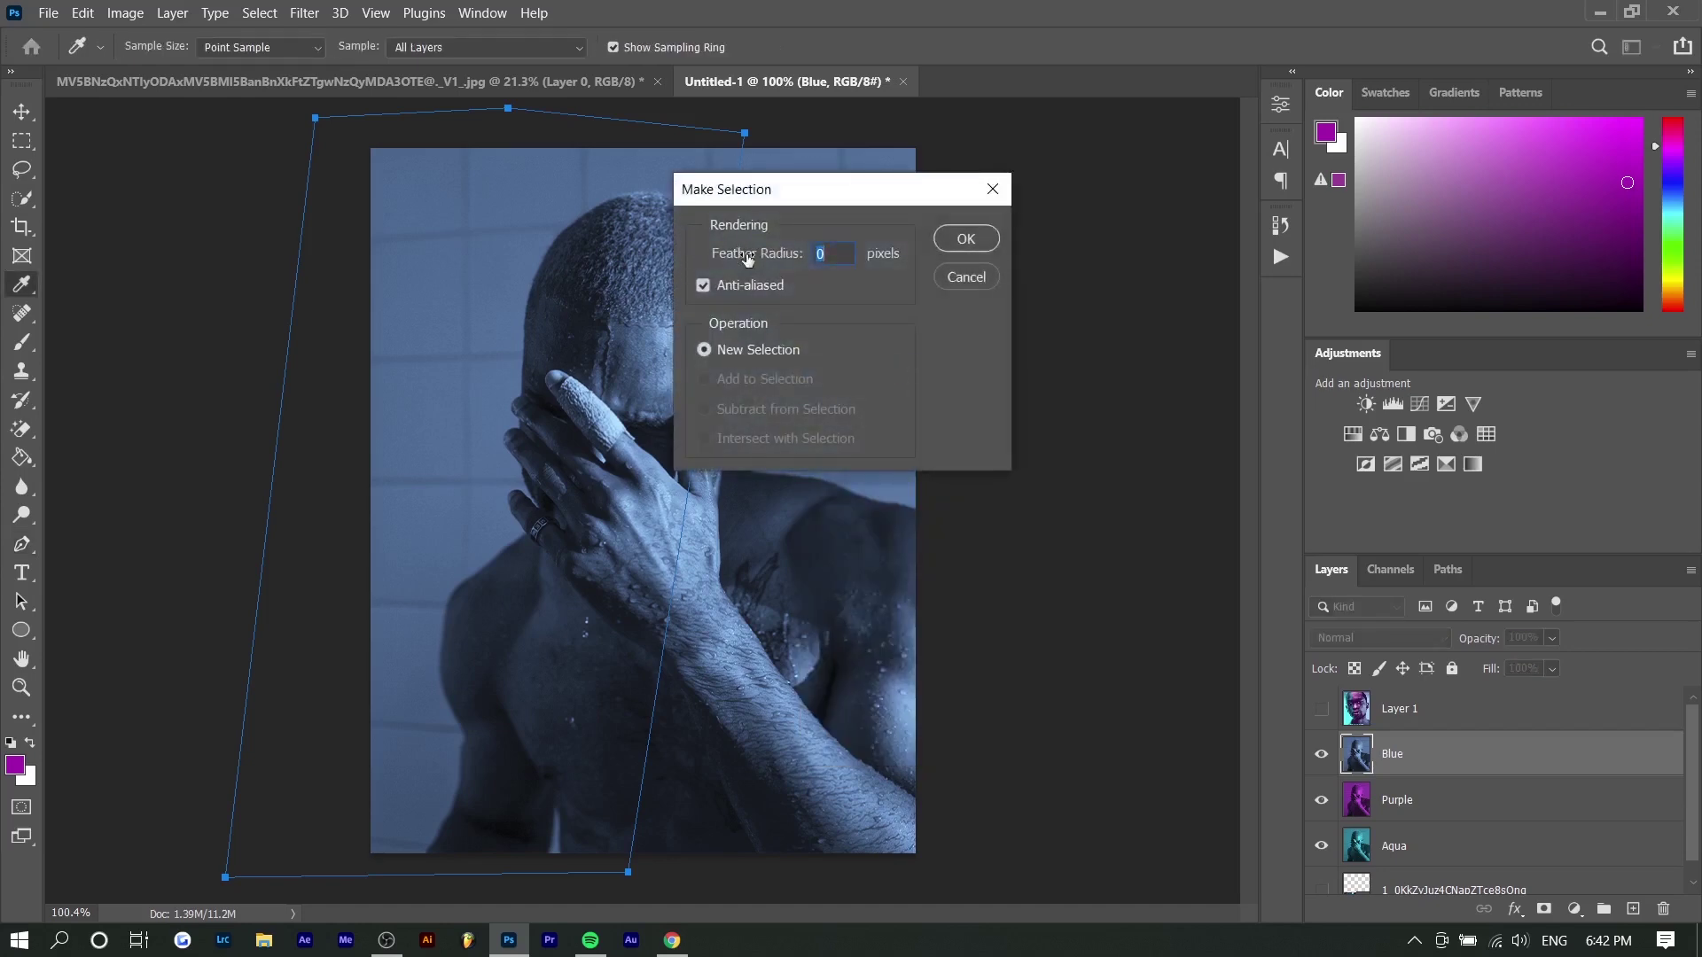
key("Return")
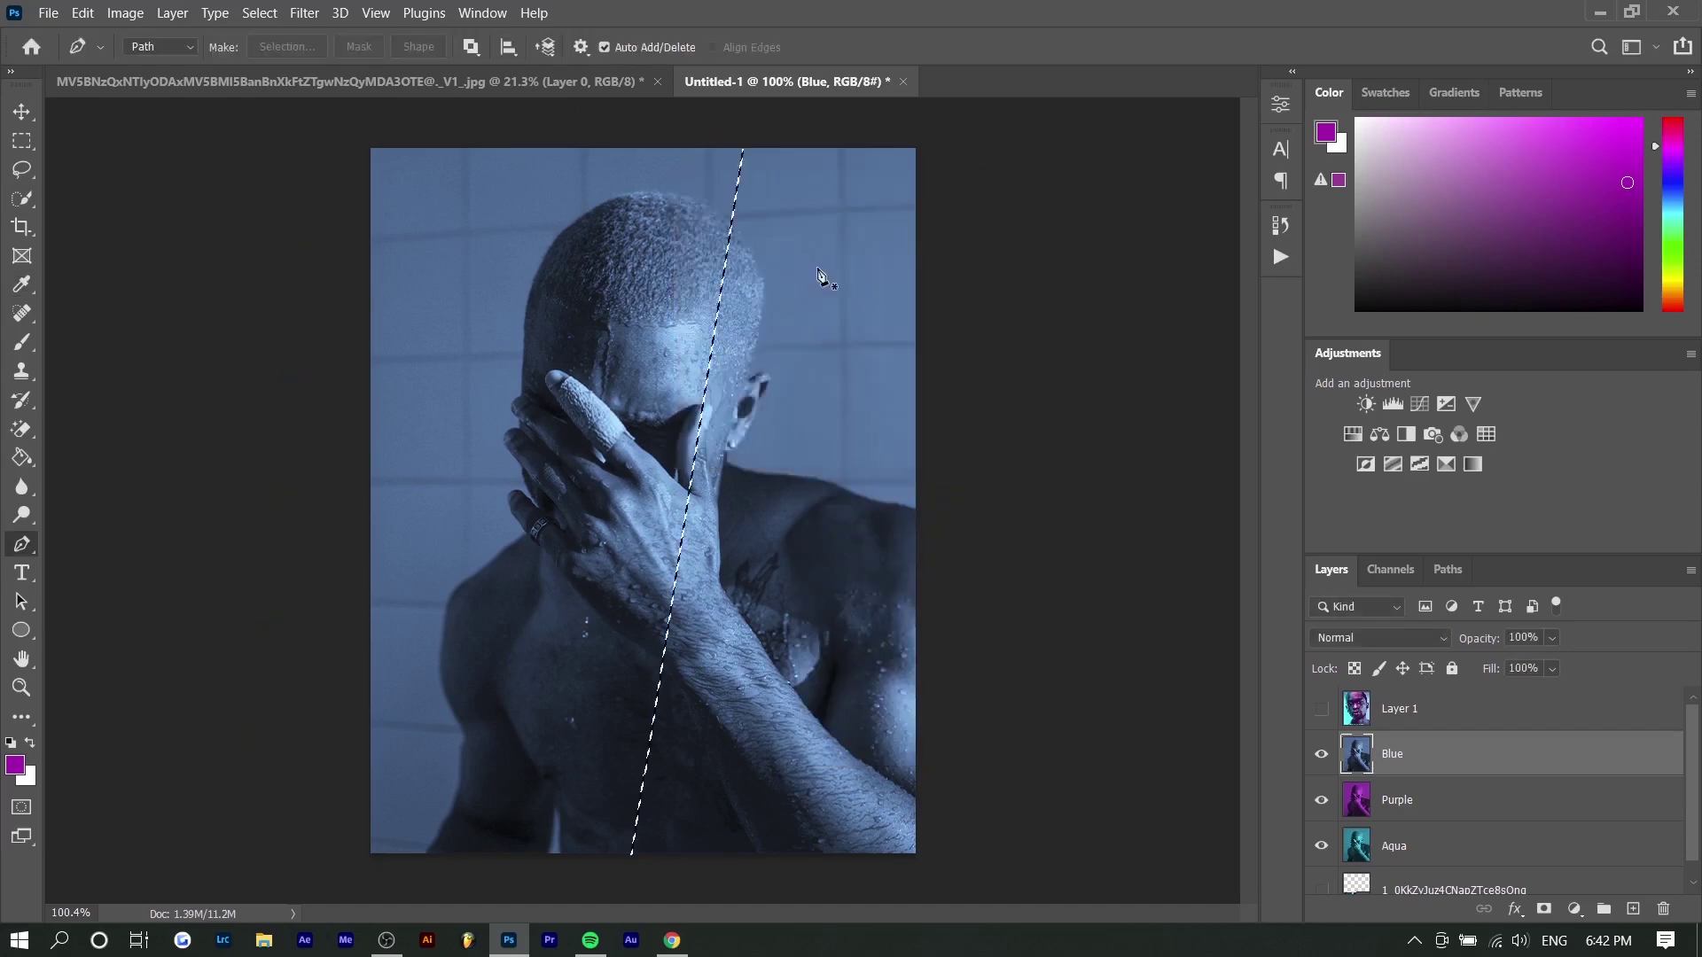
key("Delete")
key("ctrl+d")
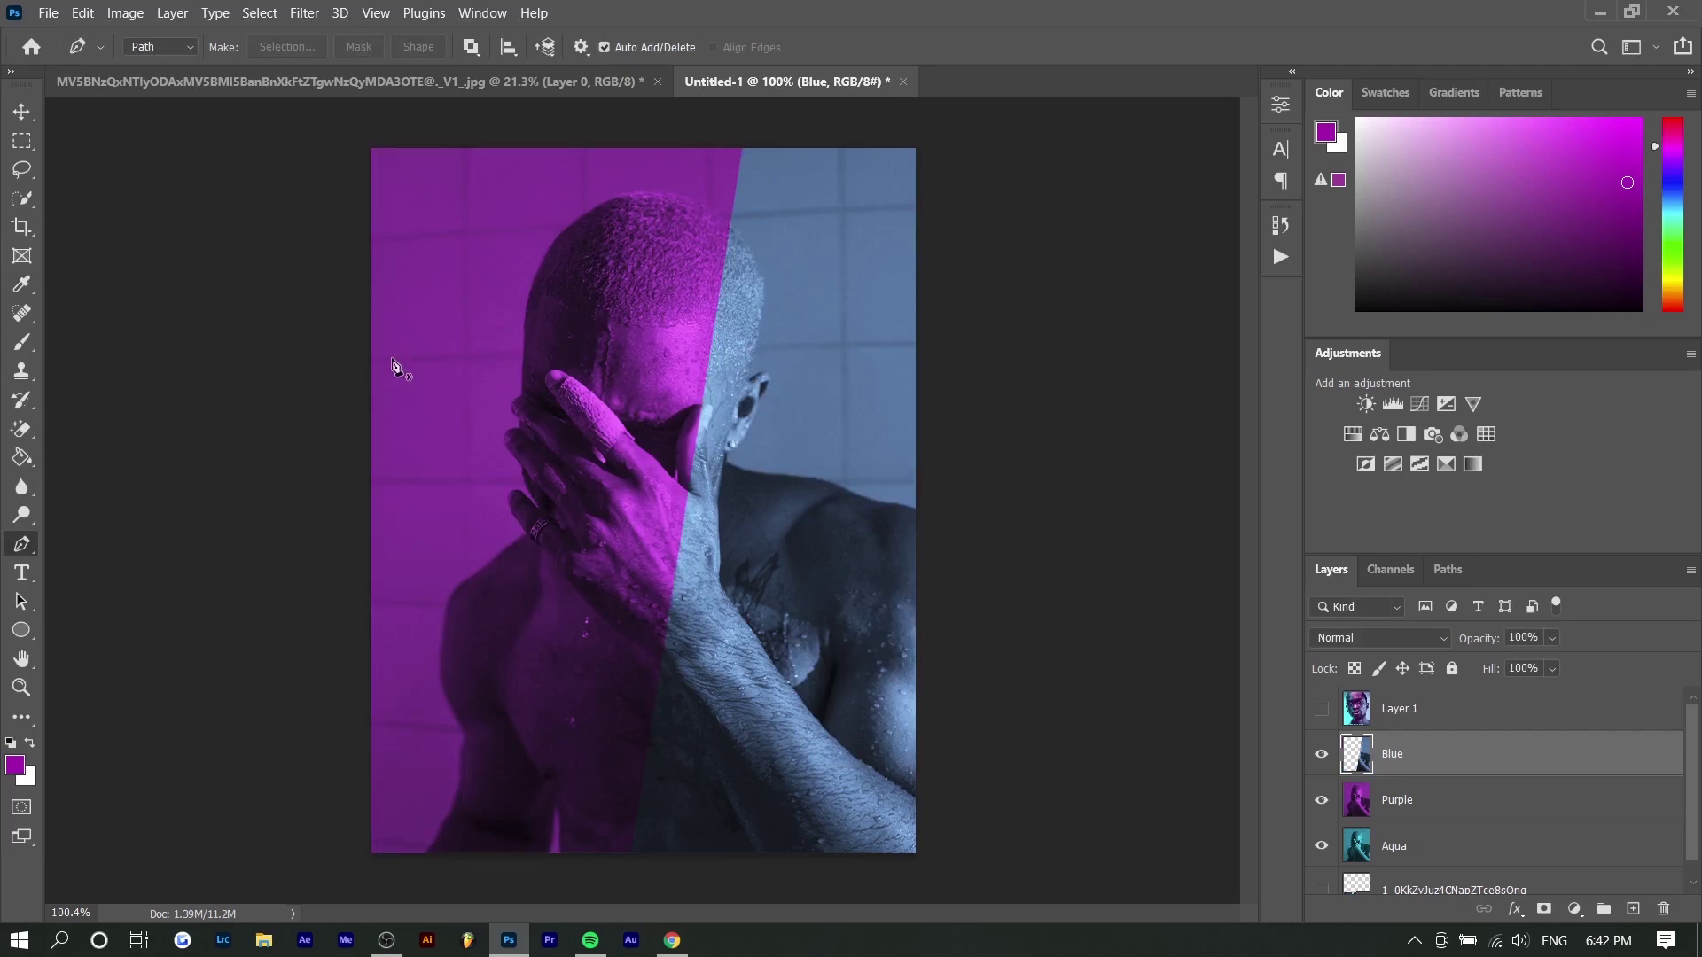
scroll(396, 369, "up", 1)
Step: Toggle the Layer 1 poster off and on to compare, leaving it visible
left_click(1320, 708)
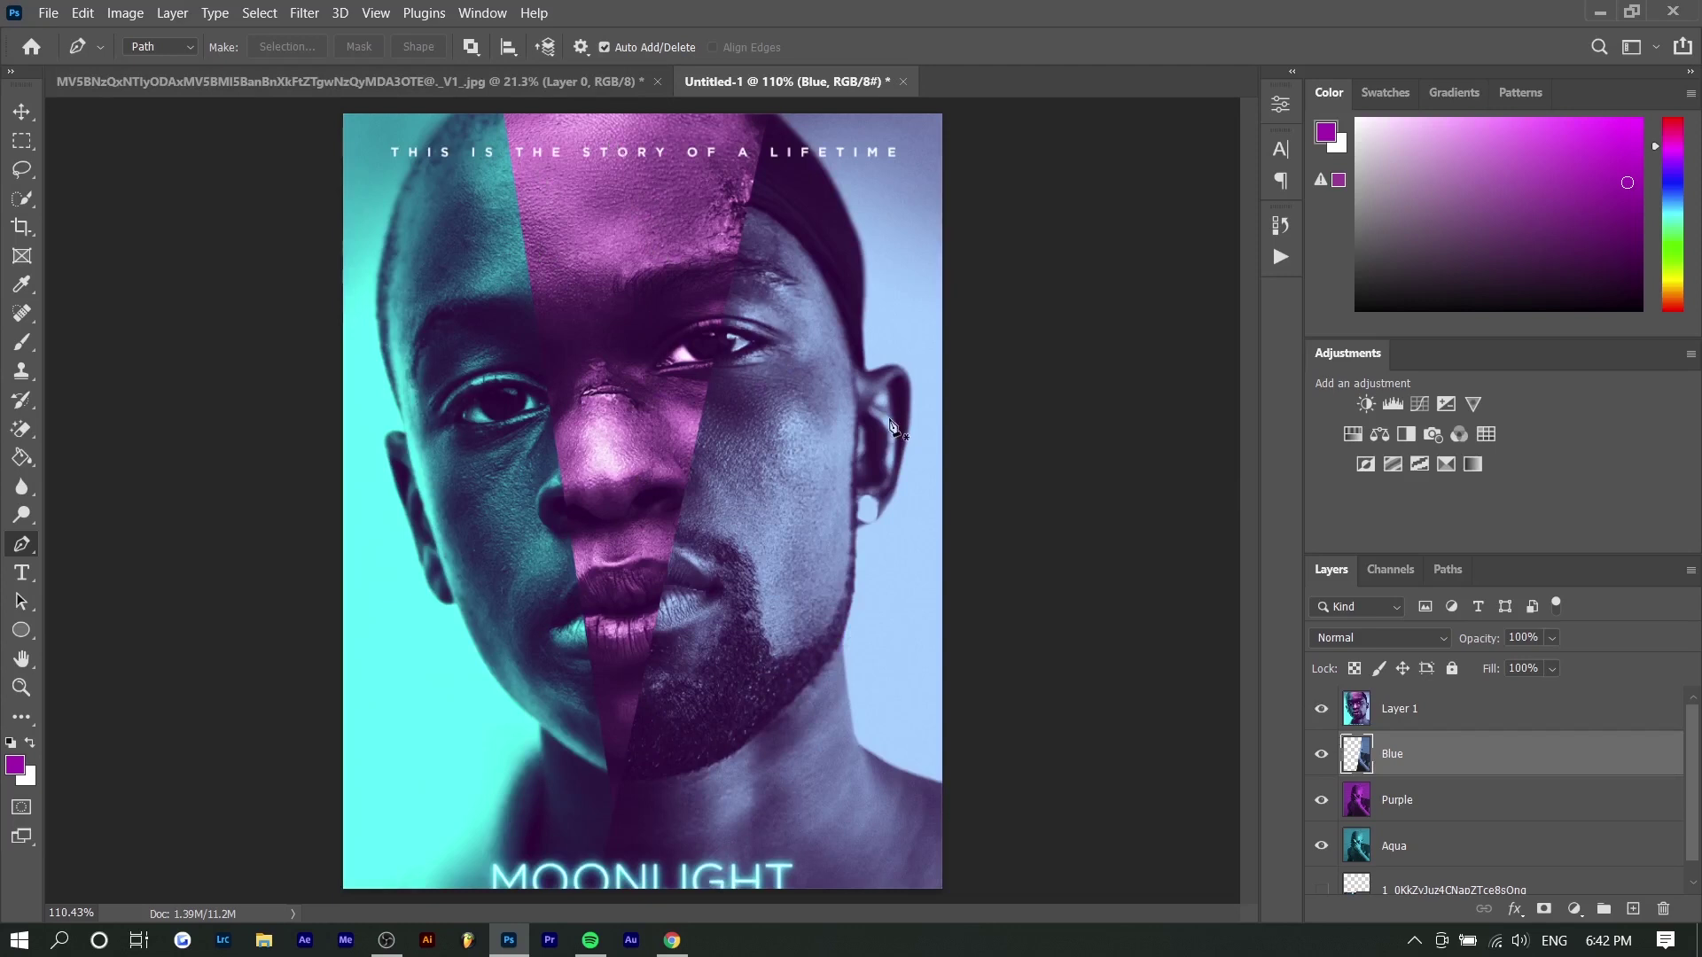
key("ctrl+z")
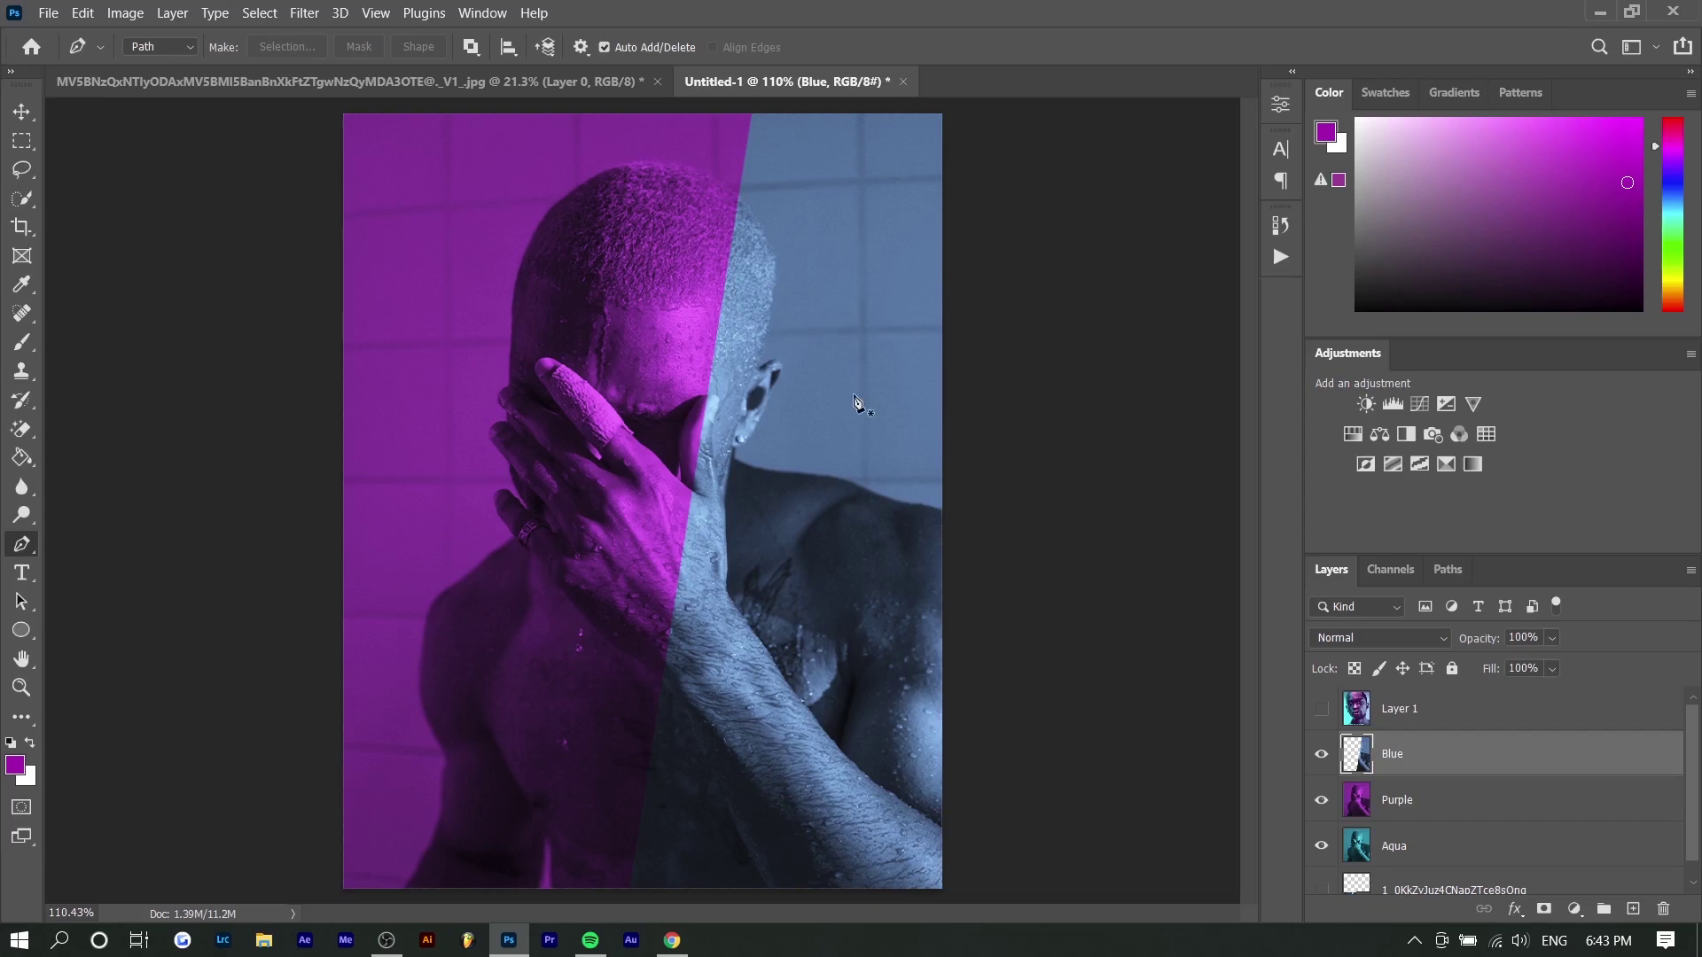
left_click(1320, 708)
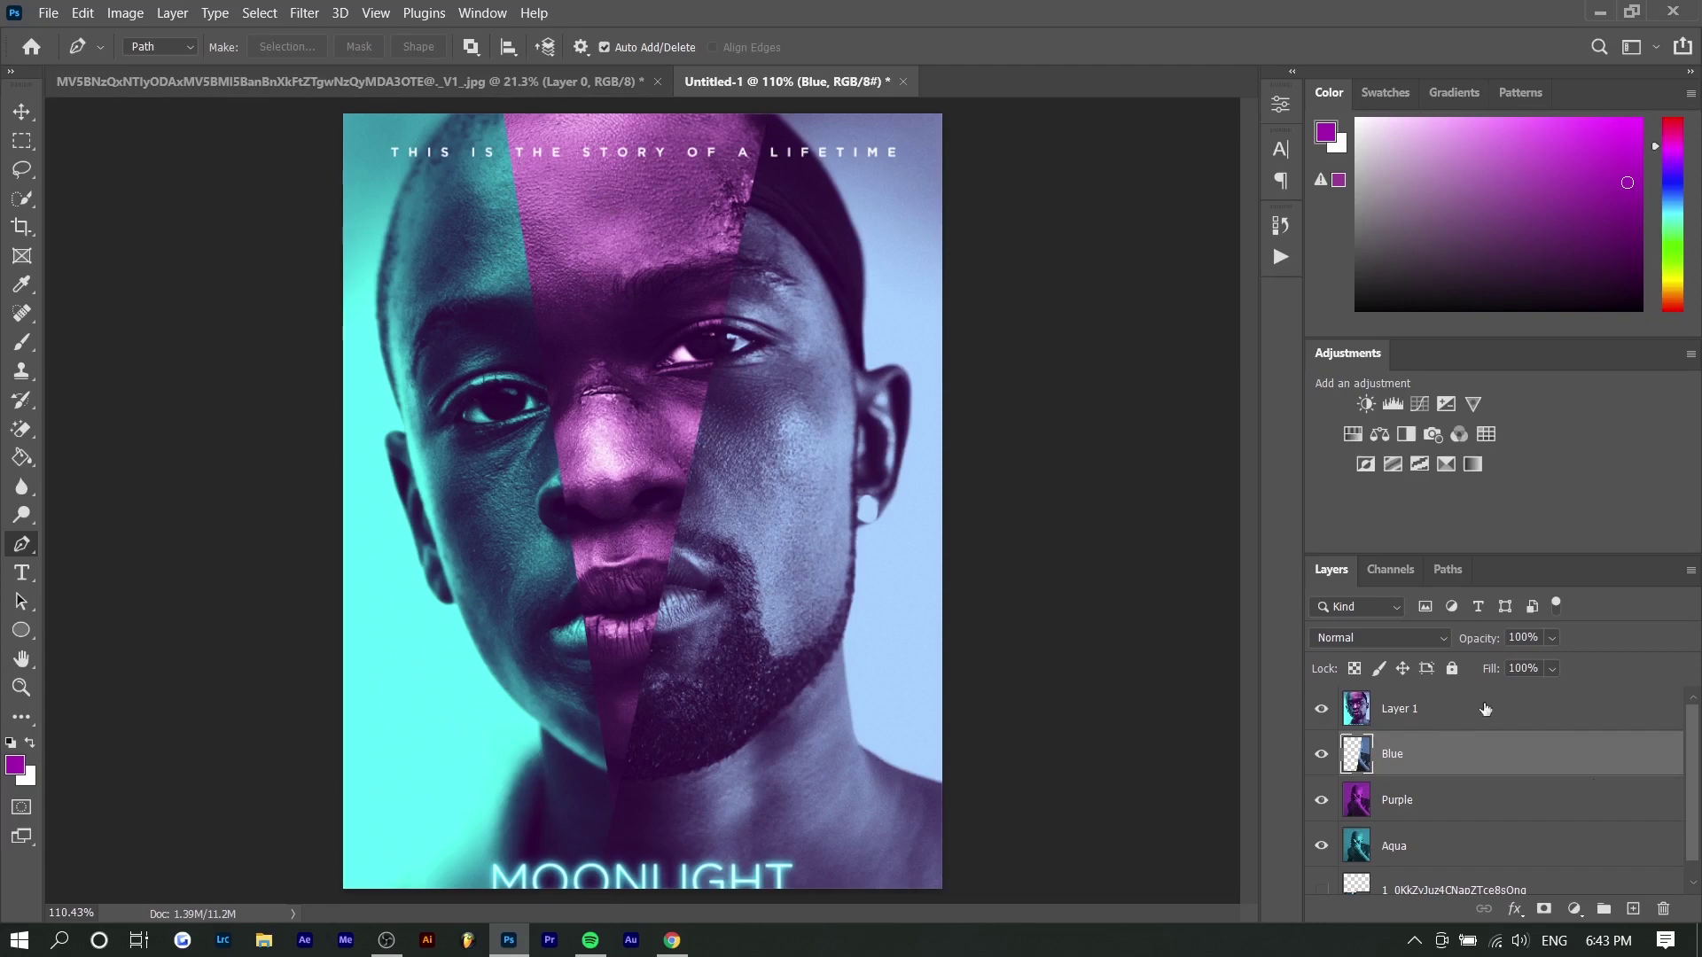
Step: Hide the poster, select Purple, and draw an angled path around its left side
left_click(1322, 709)
left_click(1389, 809)
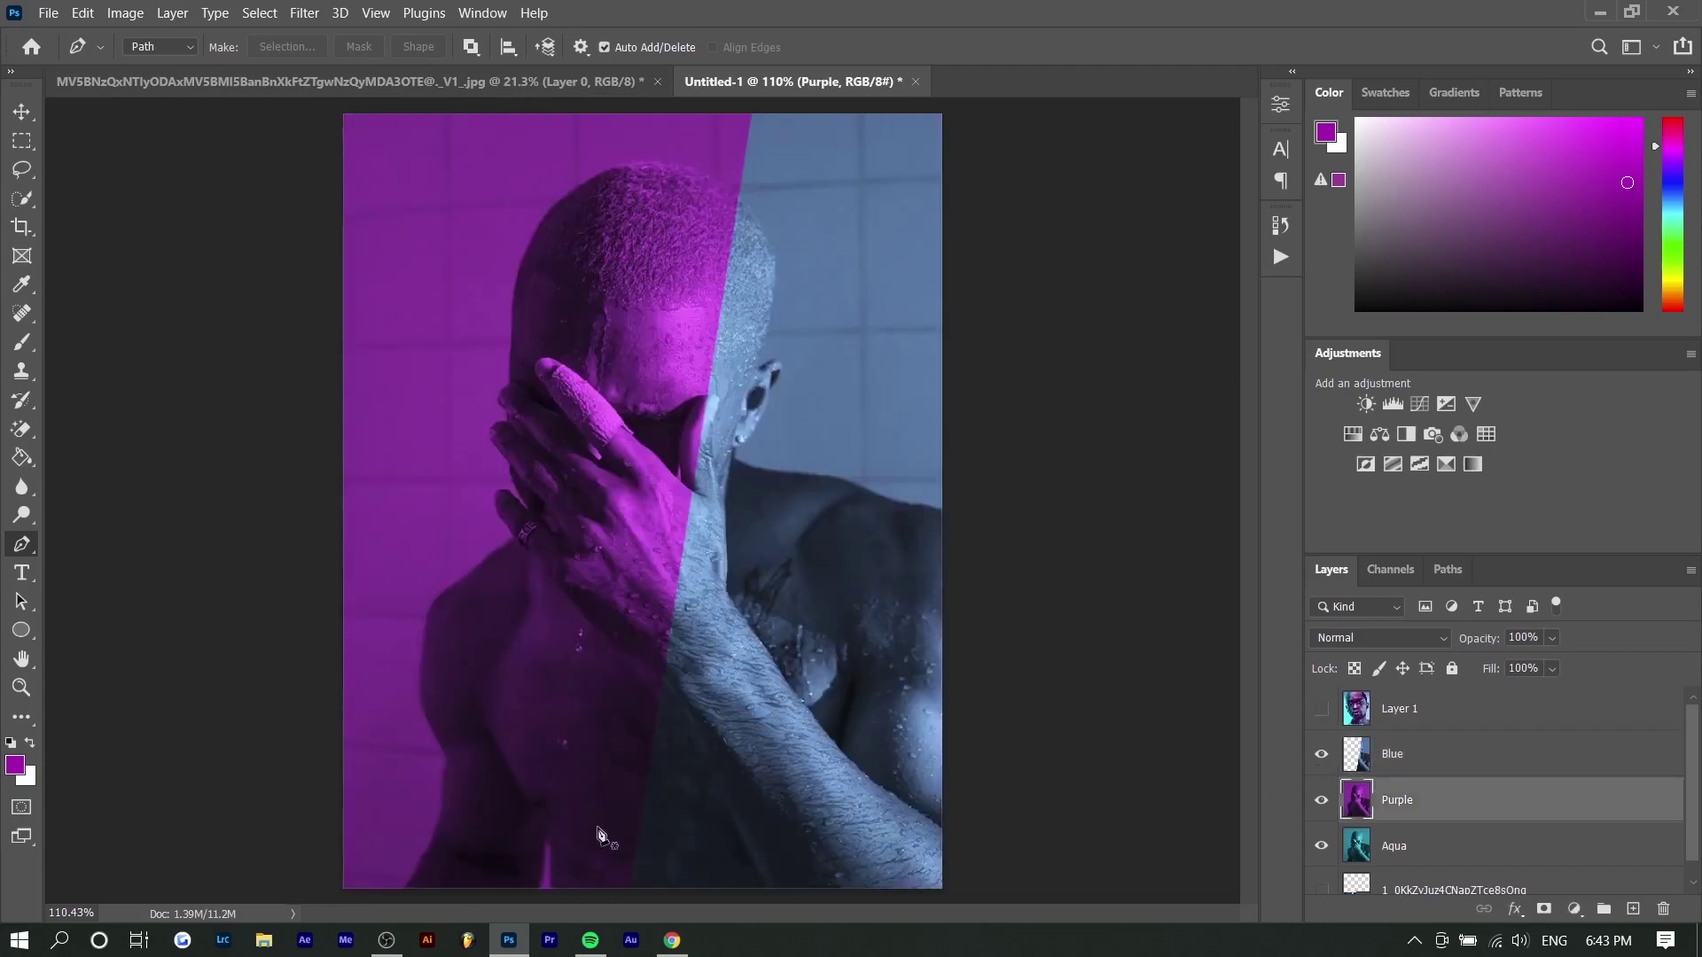
left_click(637, 837)
left_click(511, 104)
left_click_drag(511, 103, 264, 104)
left_click(291, 893)
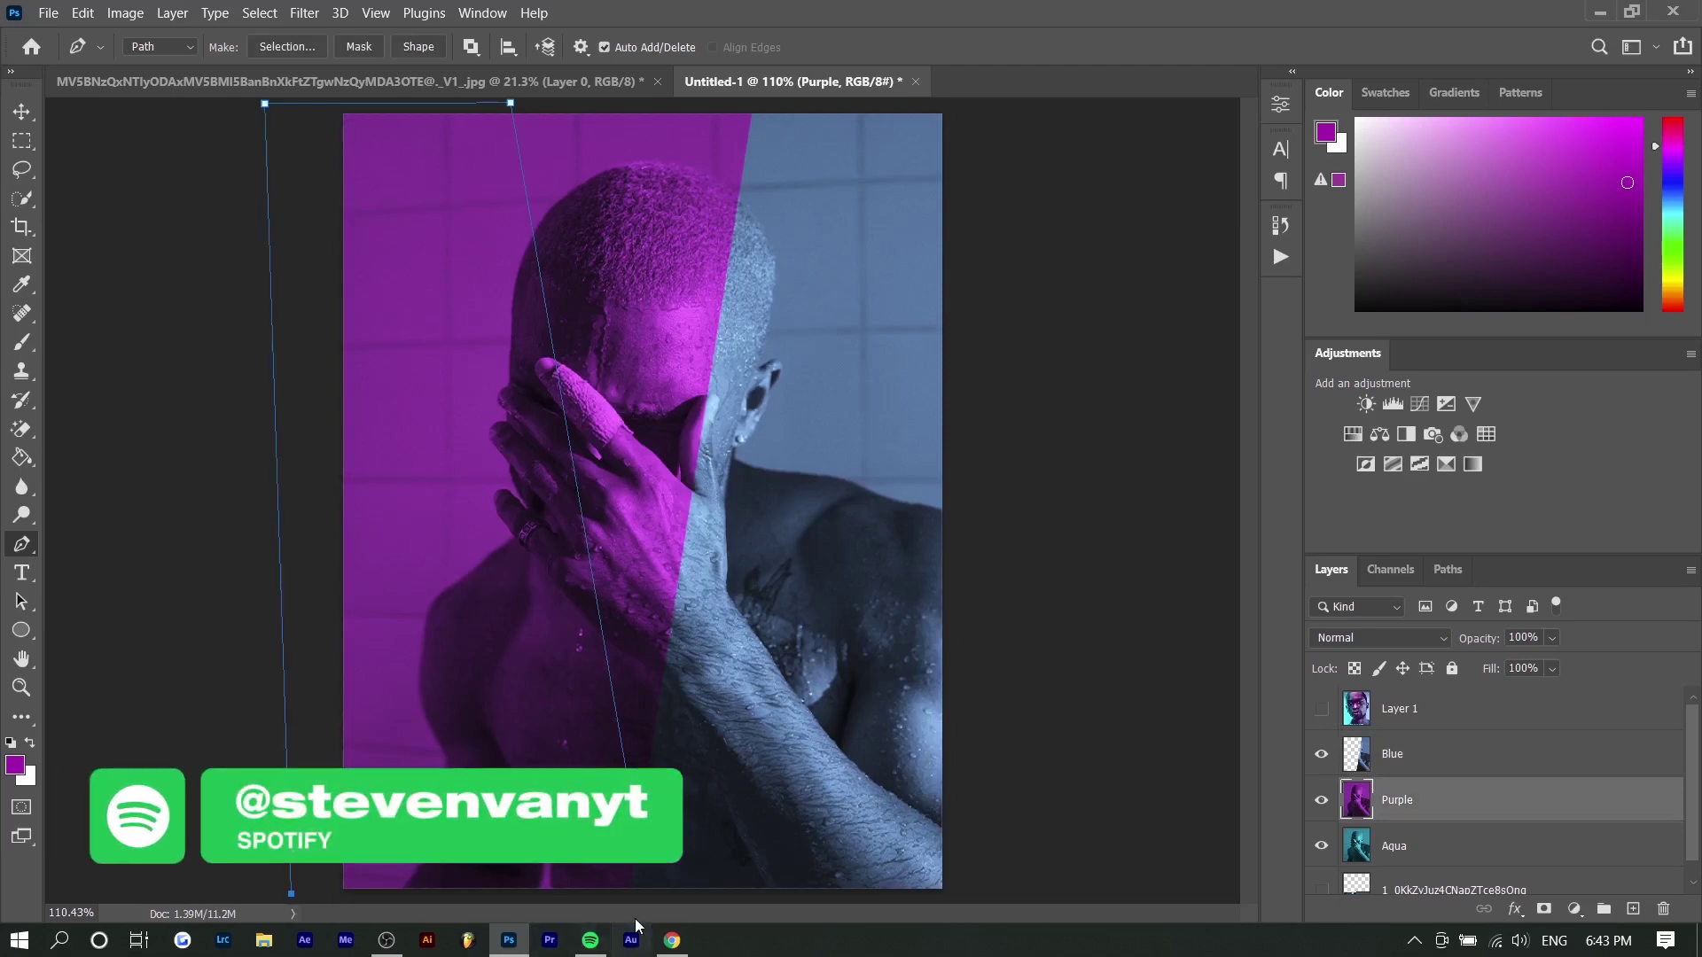
left_click(641, 890)
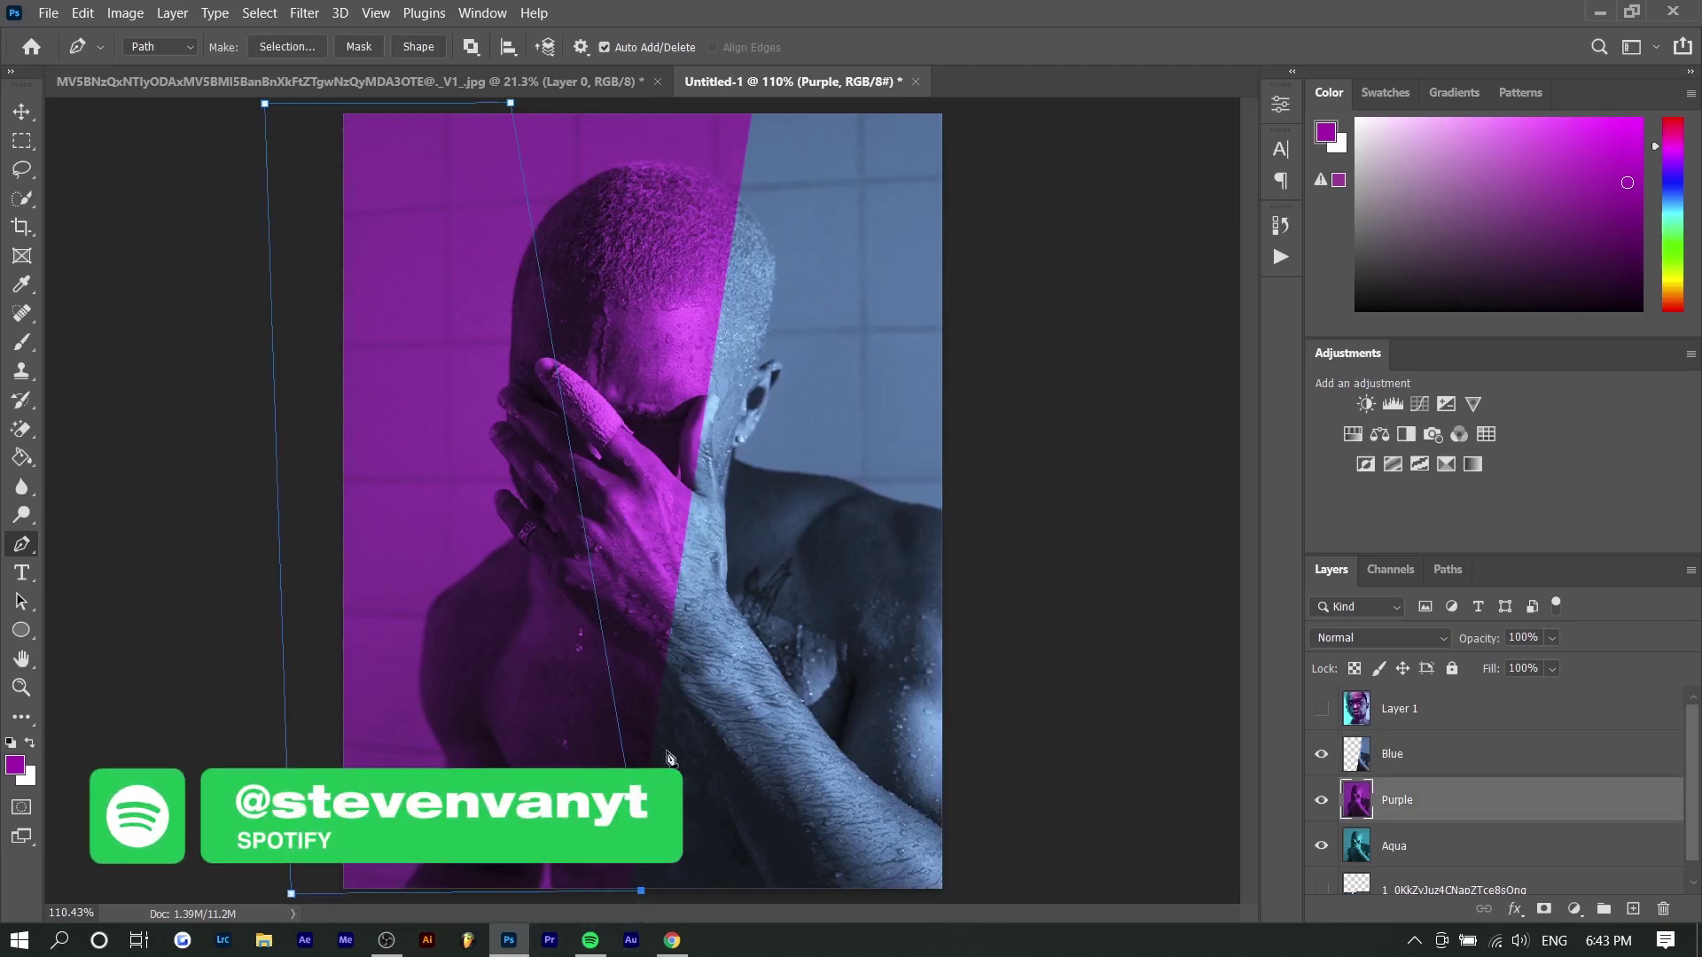
left_click(509, 105)
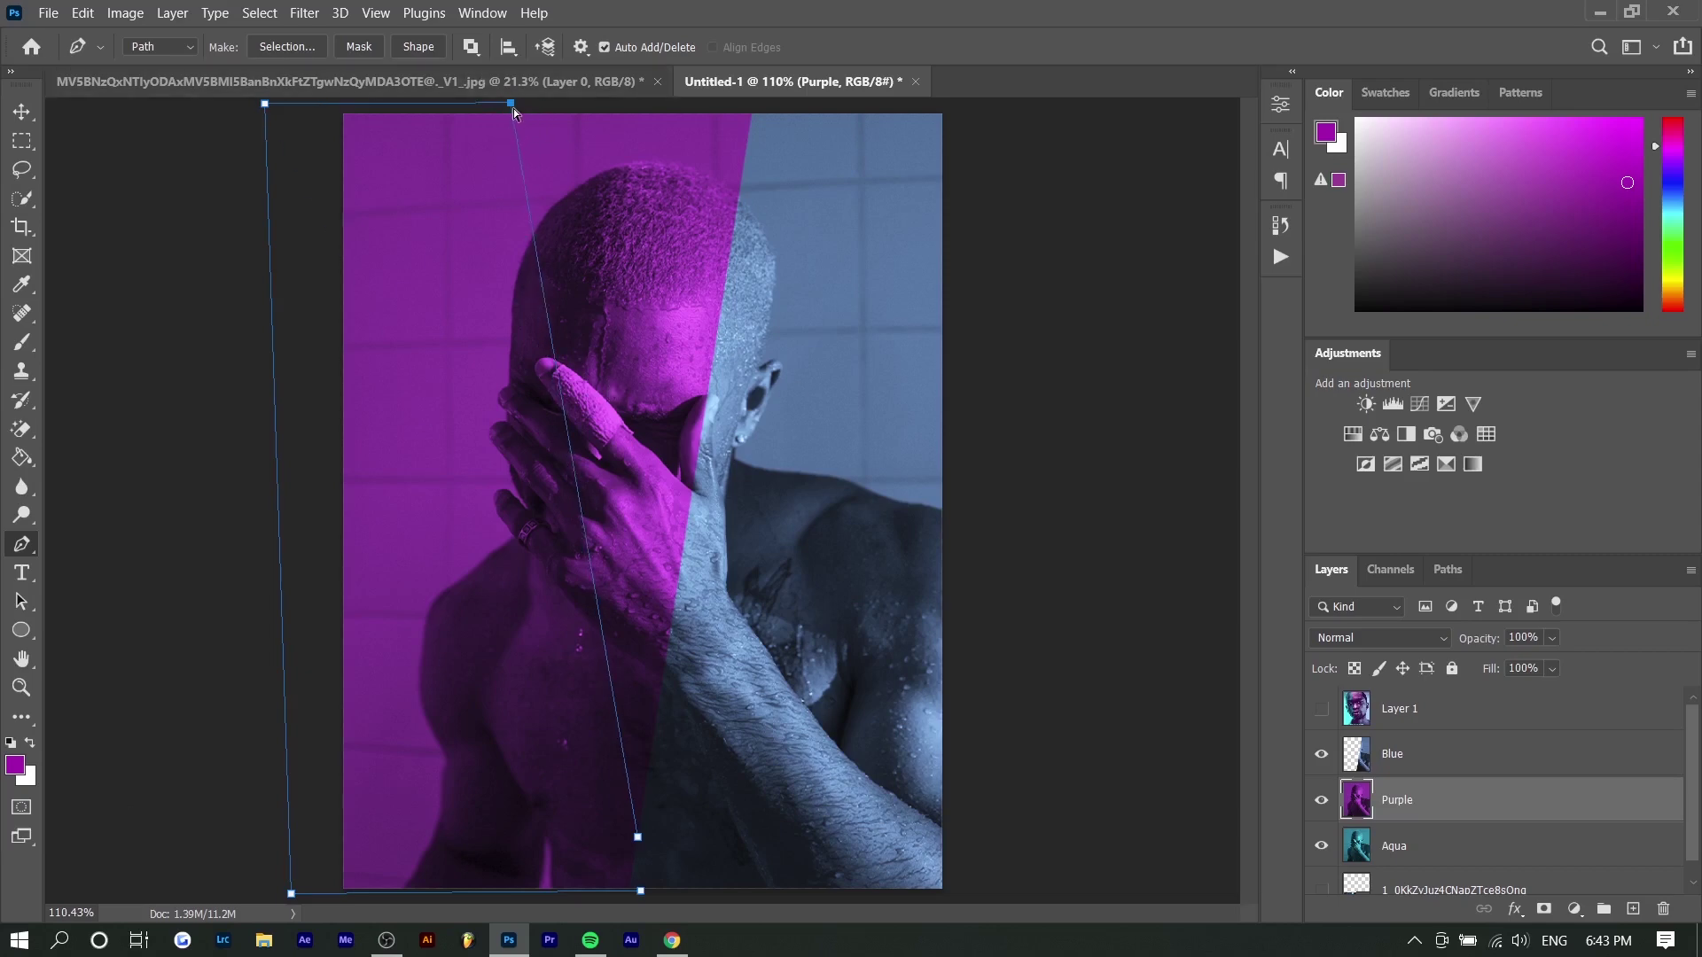
left_click_drag(505, 106, 474, 108)
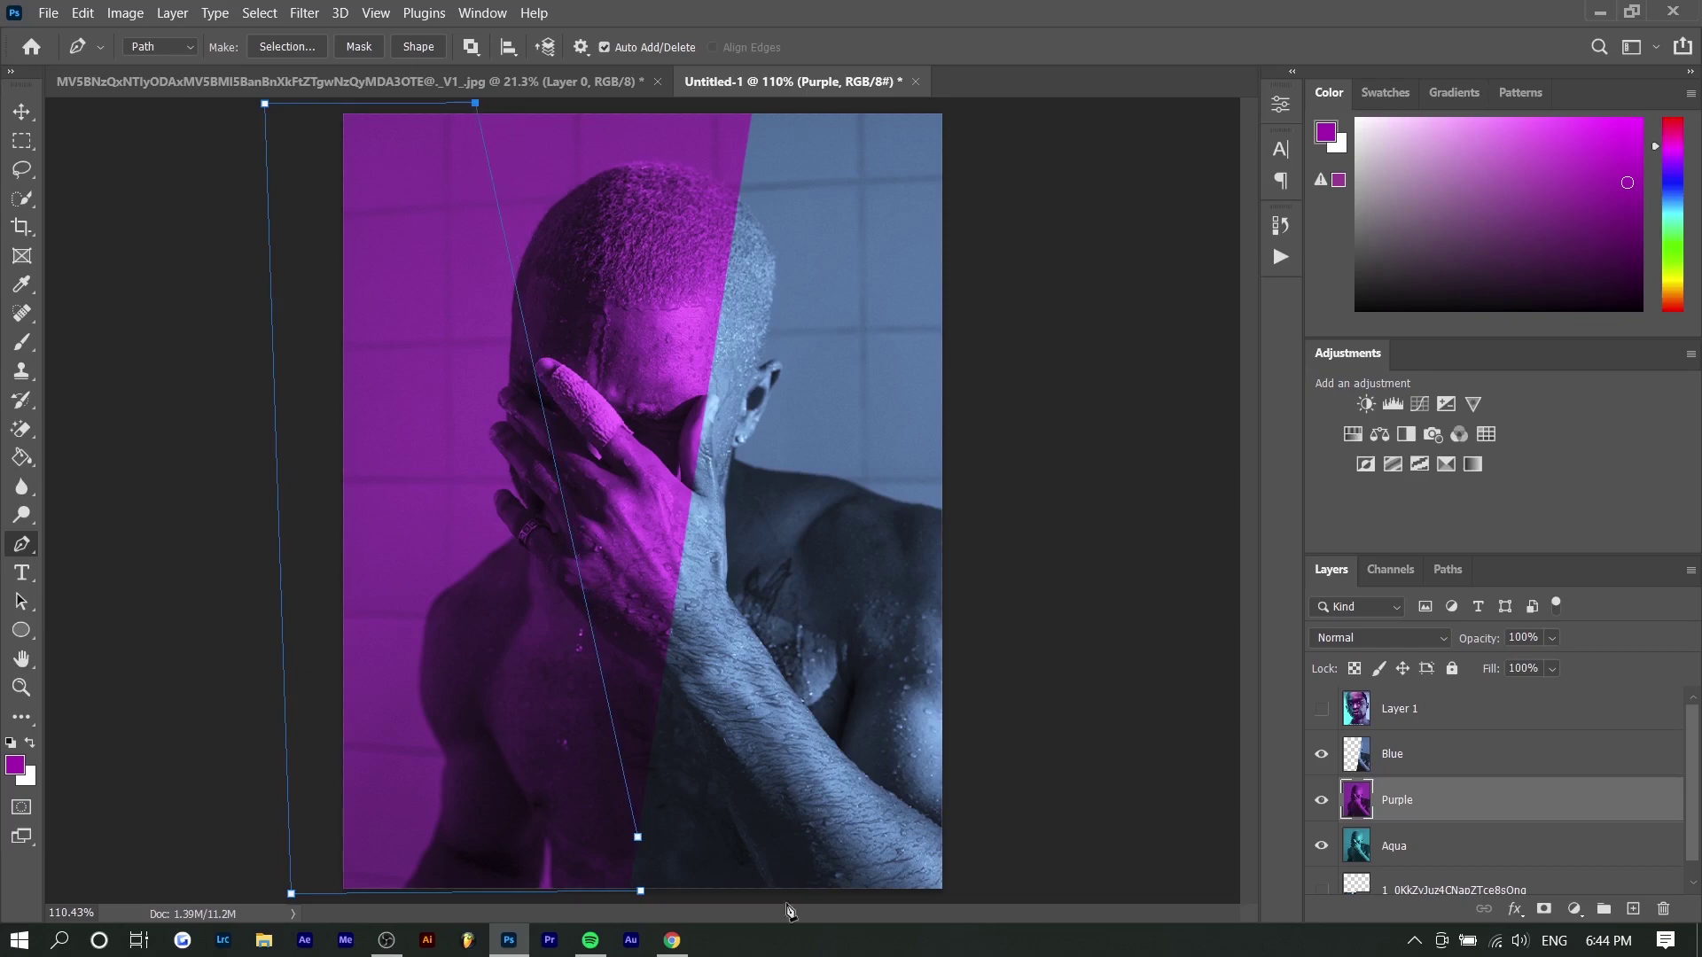
left_click_drag(640, 861, 659, 859)
Step: Turn the path into a selection, delete the Purple layer's left part, and deselect
right_click(722, 505)
left_click(820, 98)
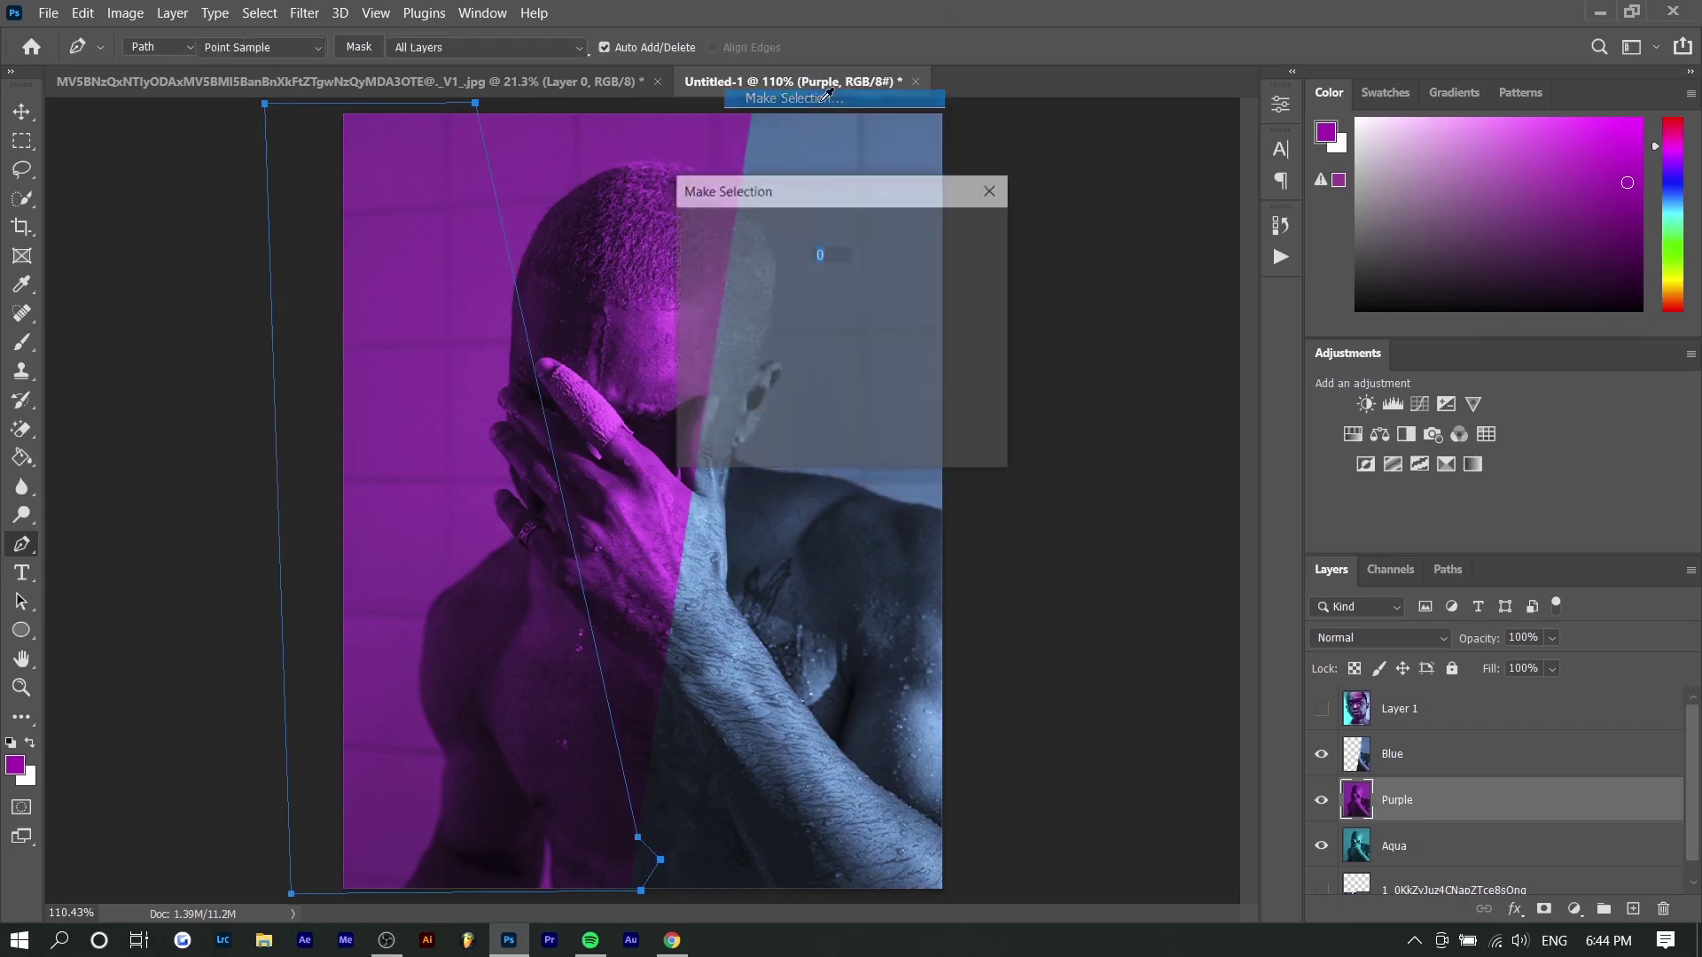
key("Return")
key("Delete")
key("ctrl+d")
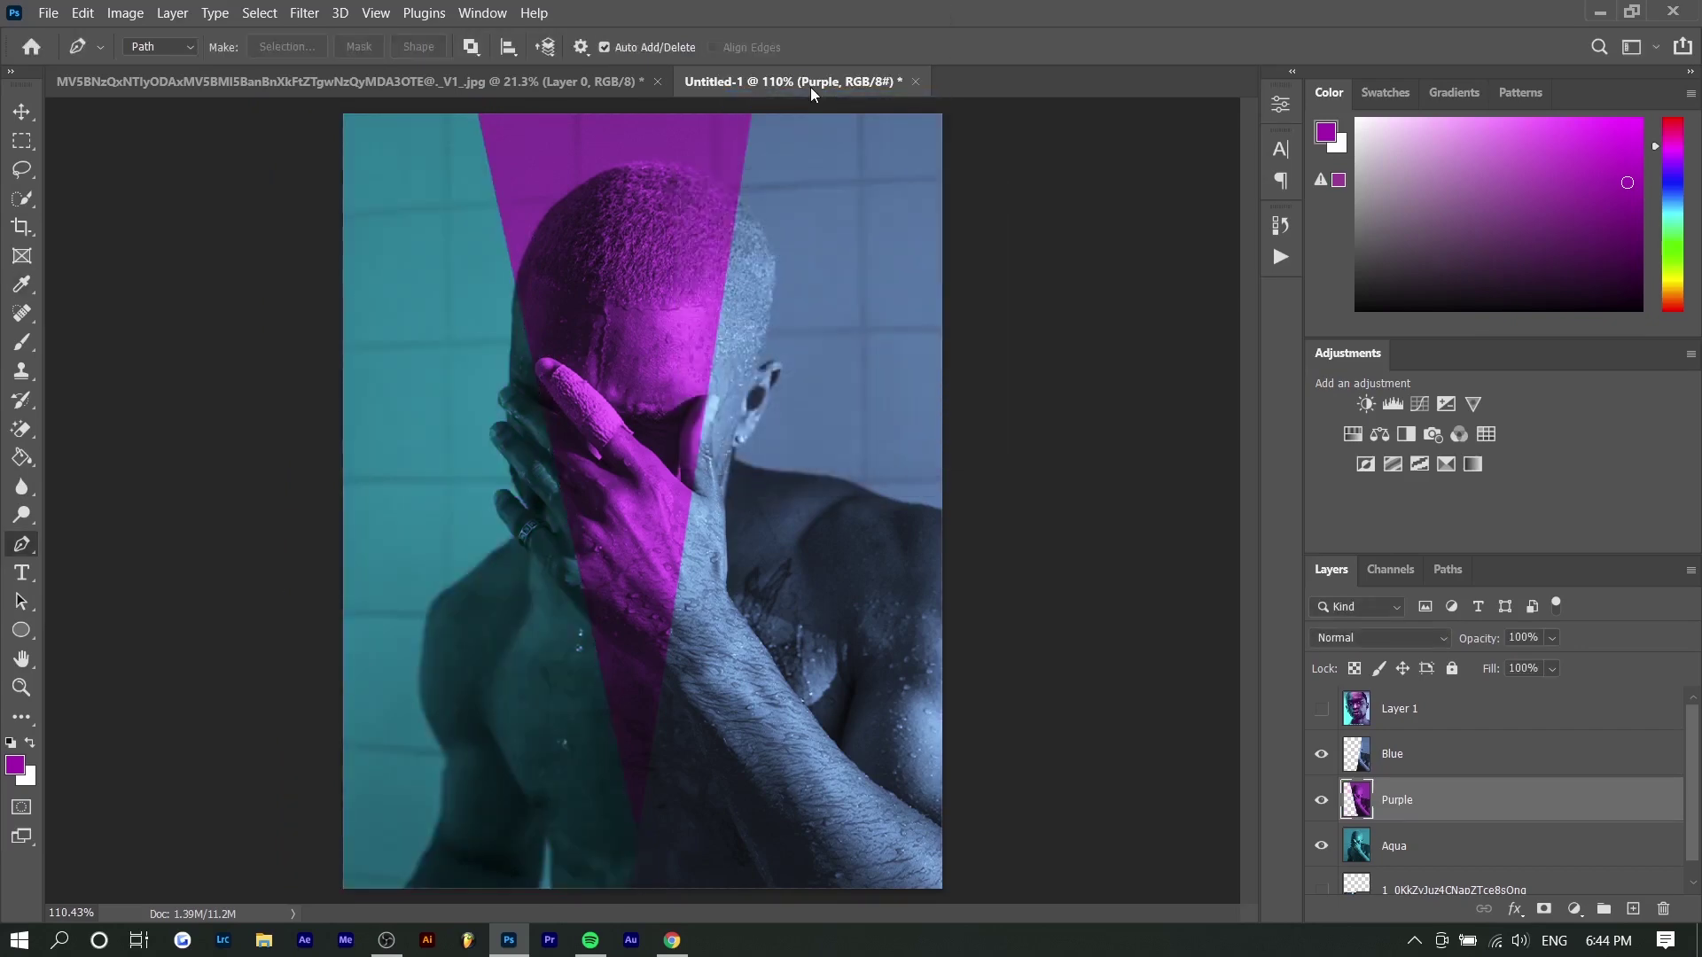
Step: Add a Vibrance layer clipped to Aqua with vibrance and saturation at +100
left_click(1460, 863)
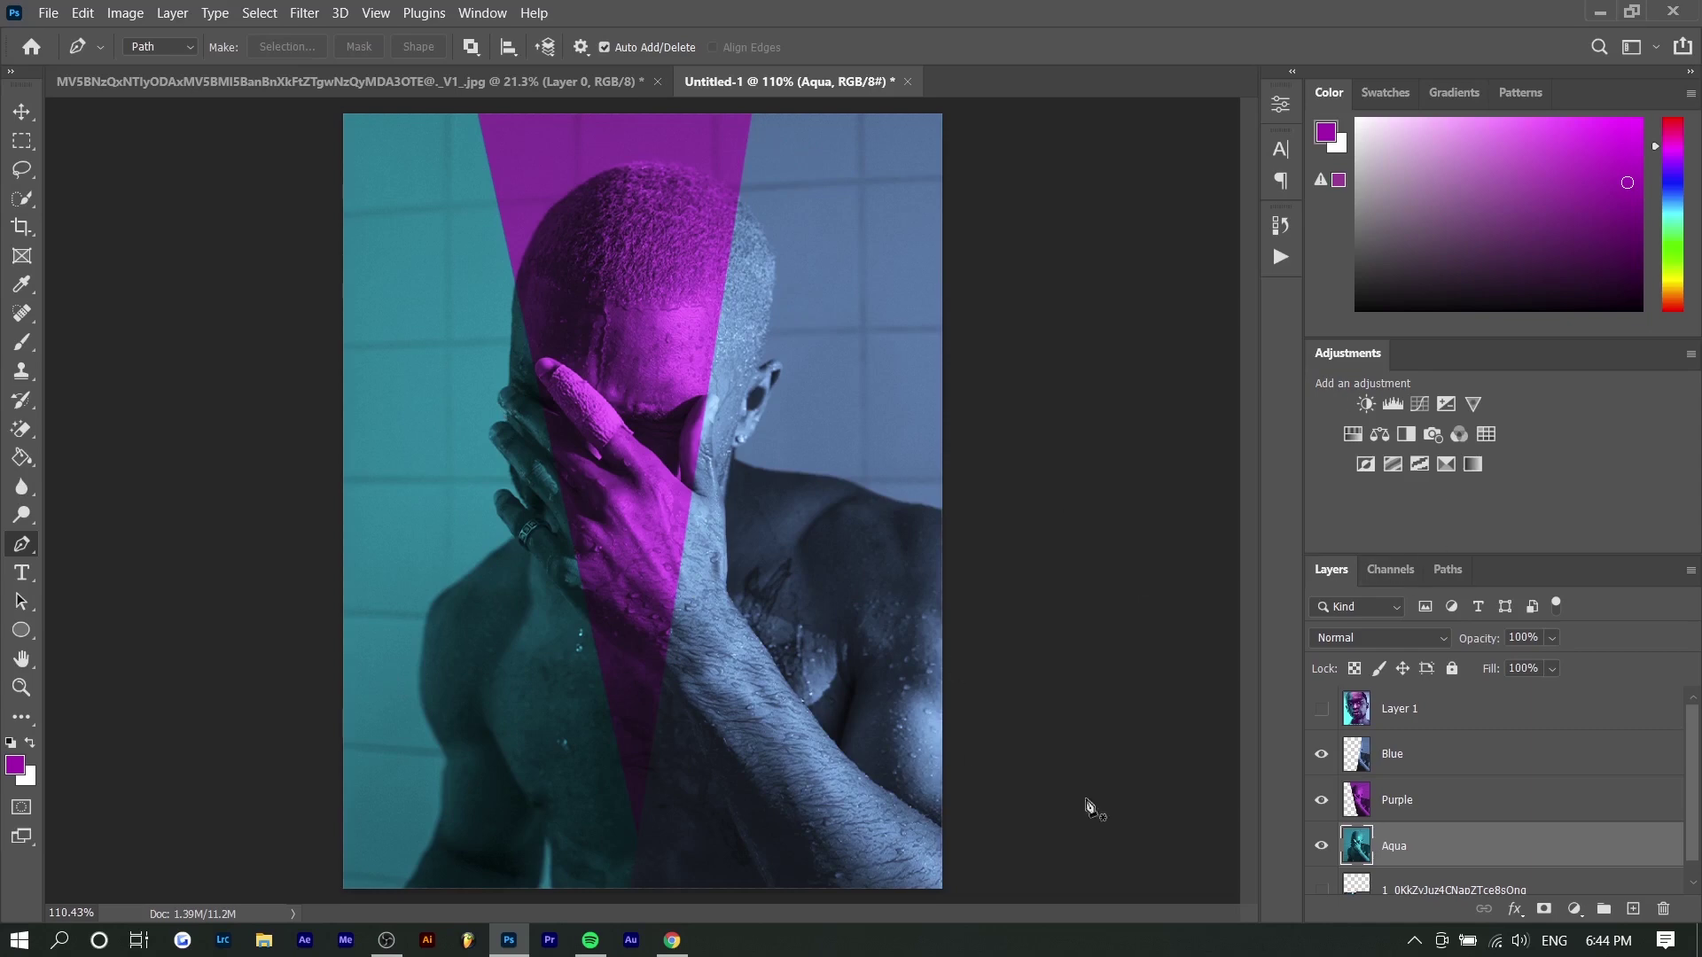
left_click(1473, 404)
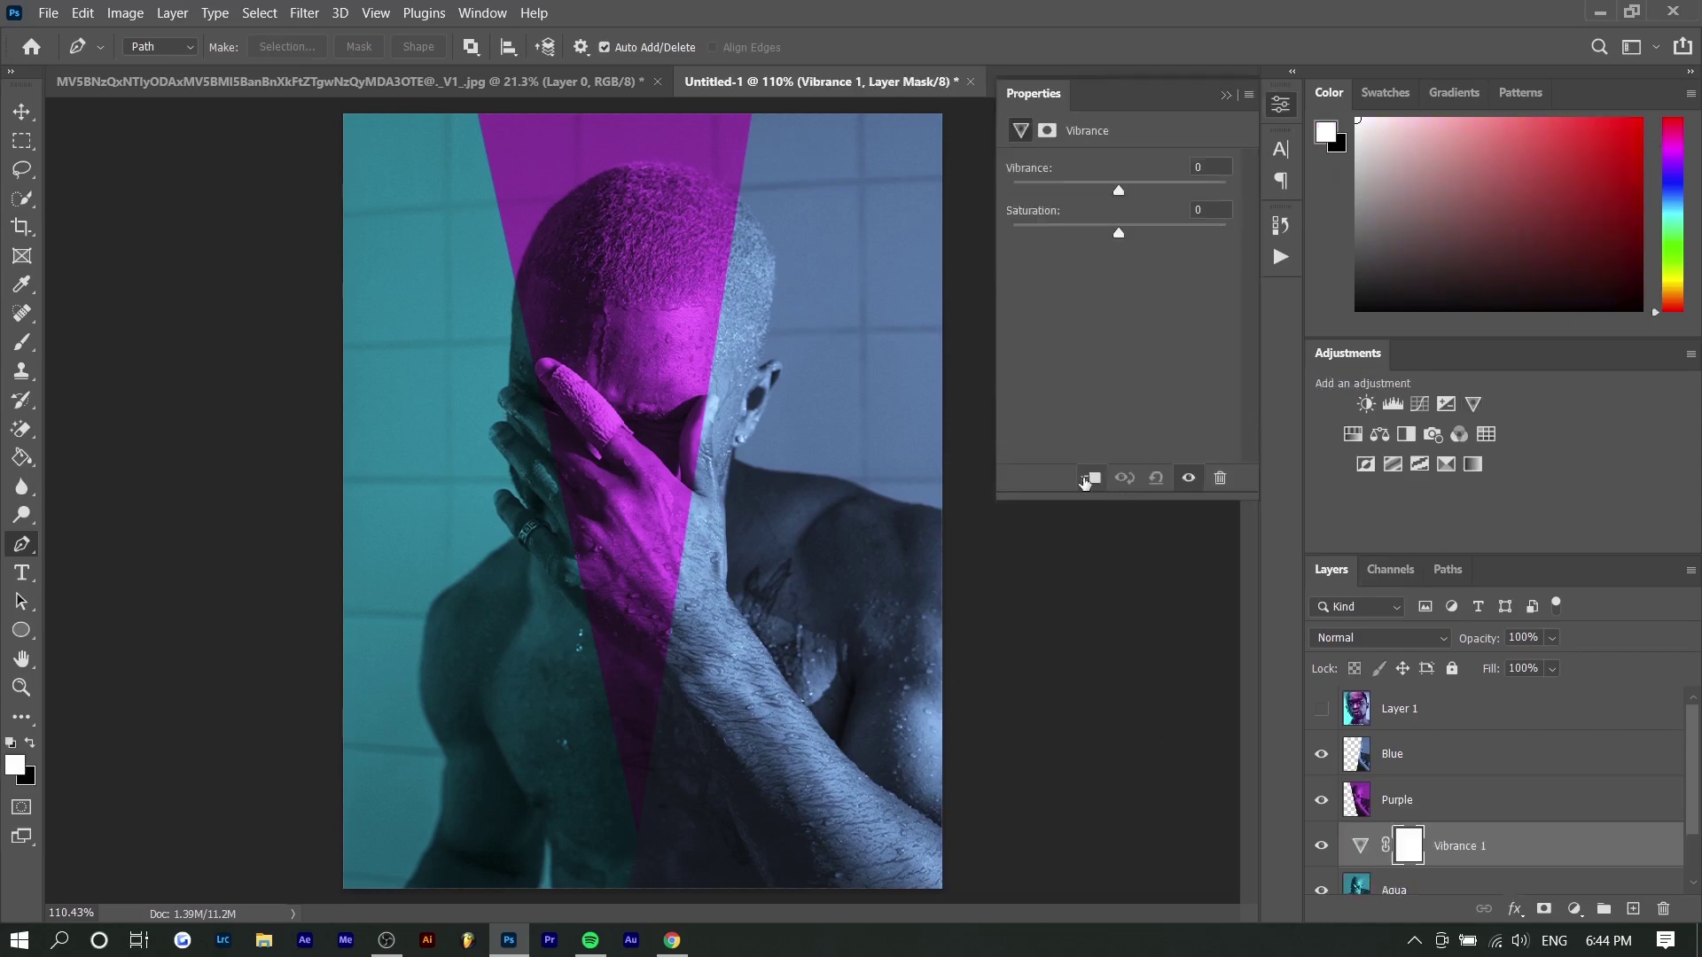
left_click(1090, 477)
left_click_drag(1119, 189, 1227, 192)
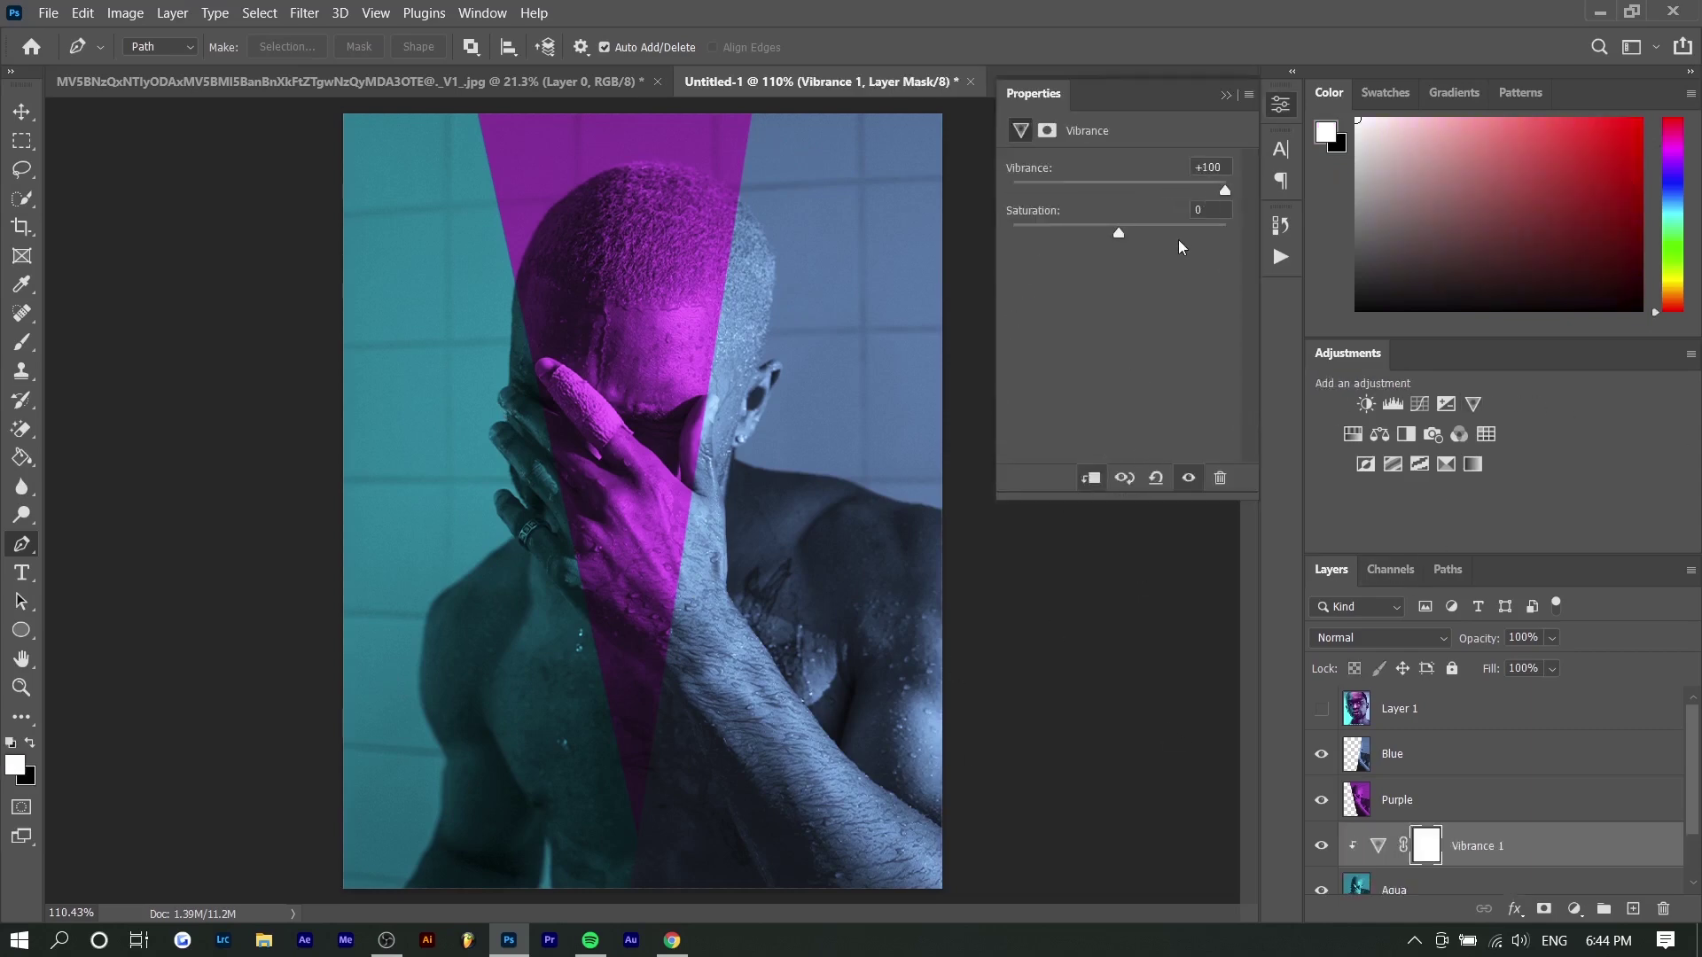
left_click_drag(1118, 232, 1259, 259)
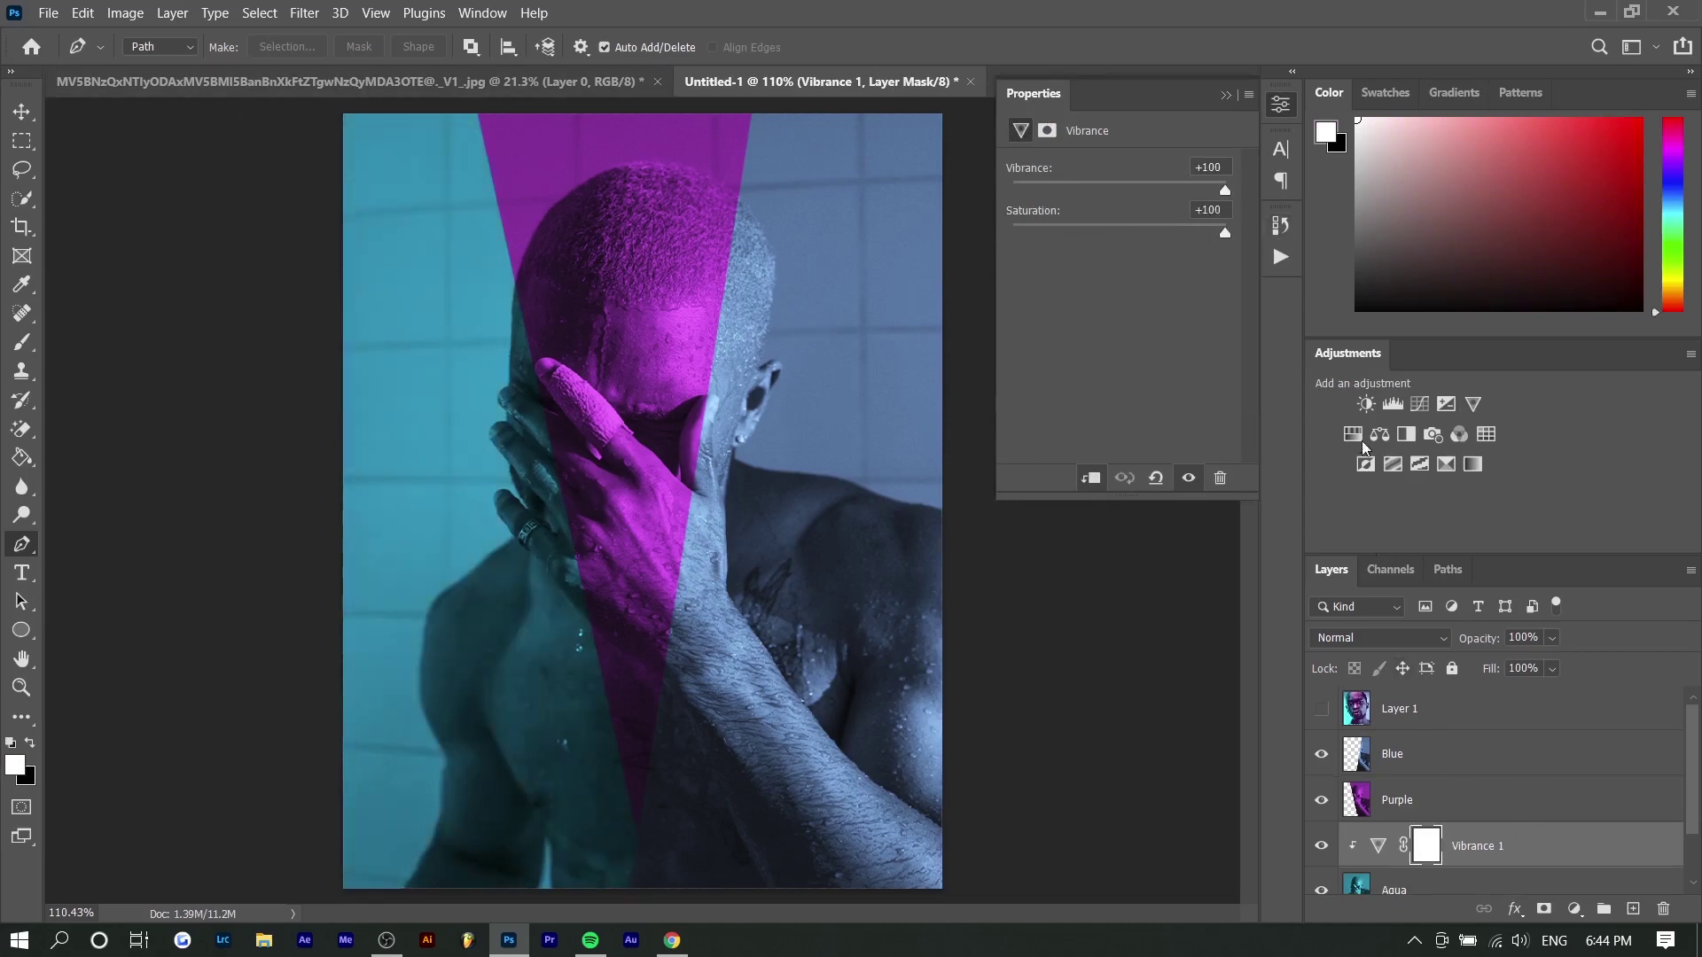
Step: Add a Curves layer lifting midtones to 101→155, then switch to the Moonlight poster document
left_click(1419, 404)
left_click_drag(1131, 294, 1123, 285)
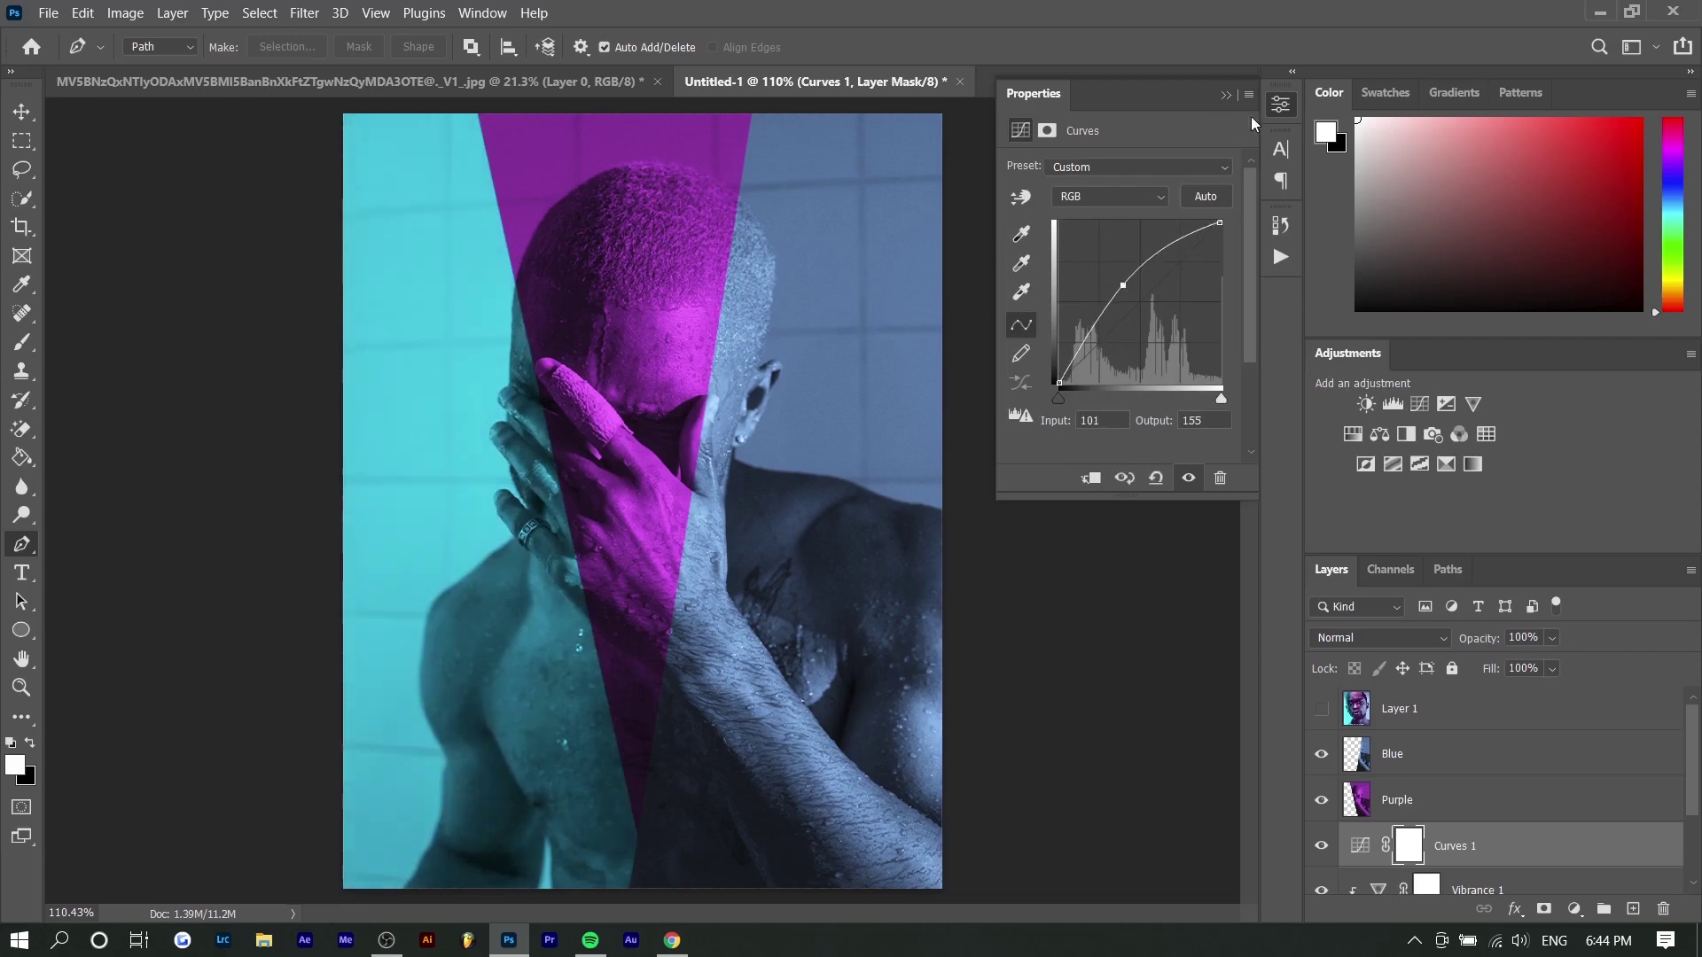
left_click(1224, 94)
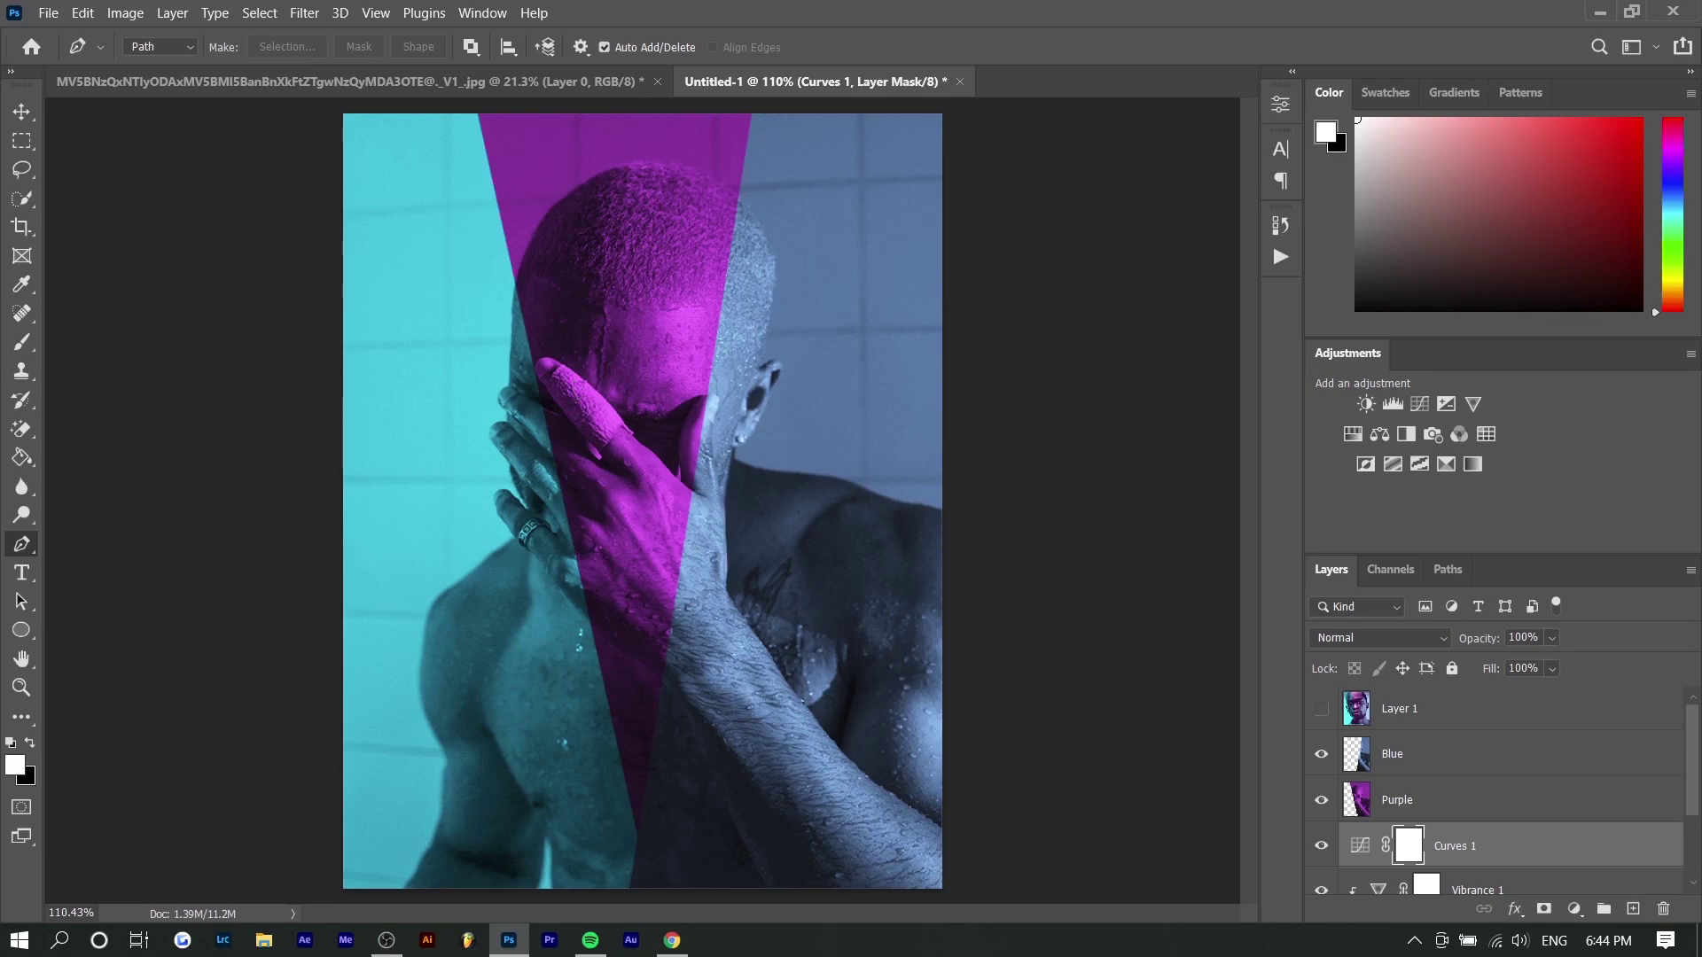
left_click(467, 85)
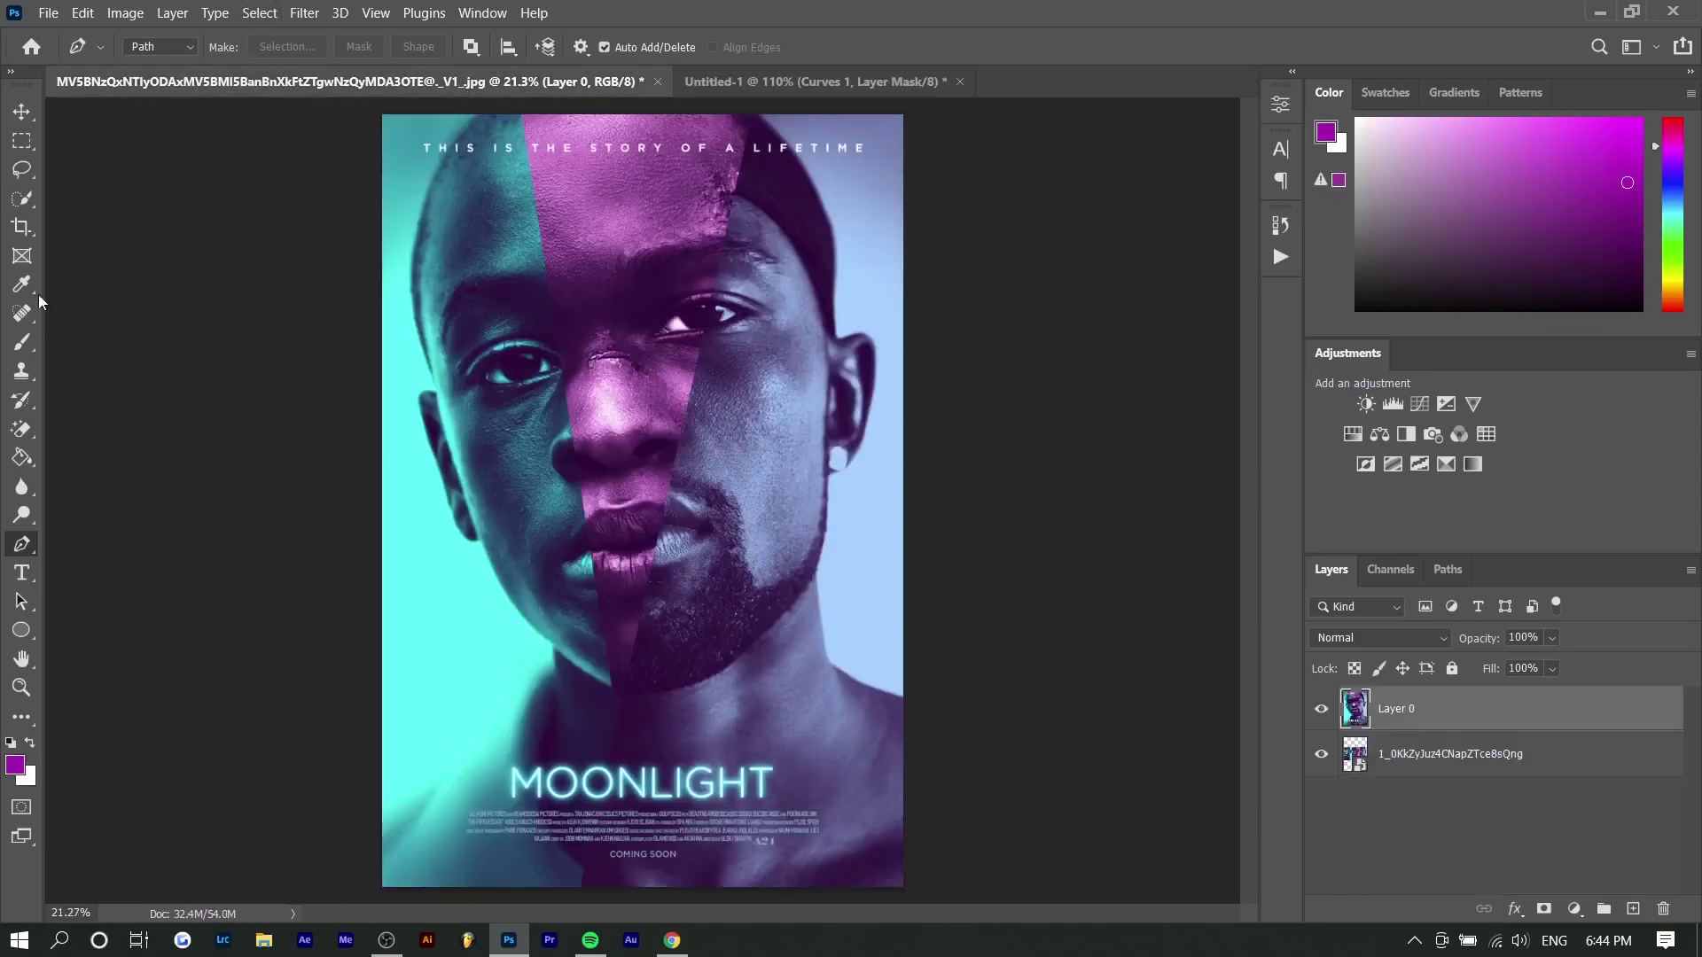
Step: Select the Move tool, zoom in to study the poster, and return to Untitled-1
left_click(22, 111)
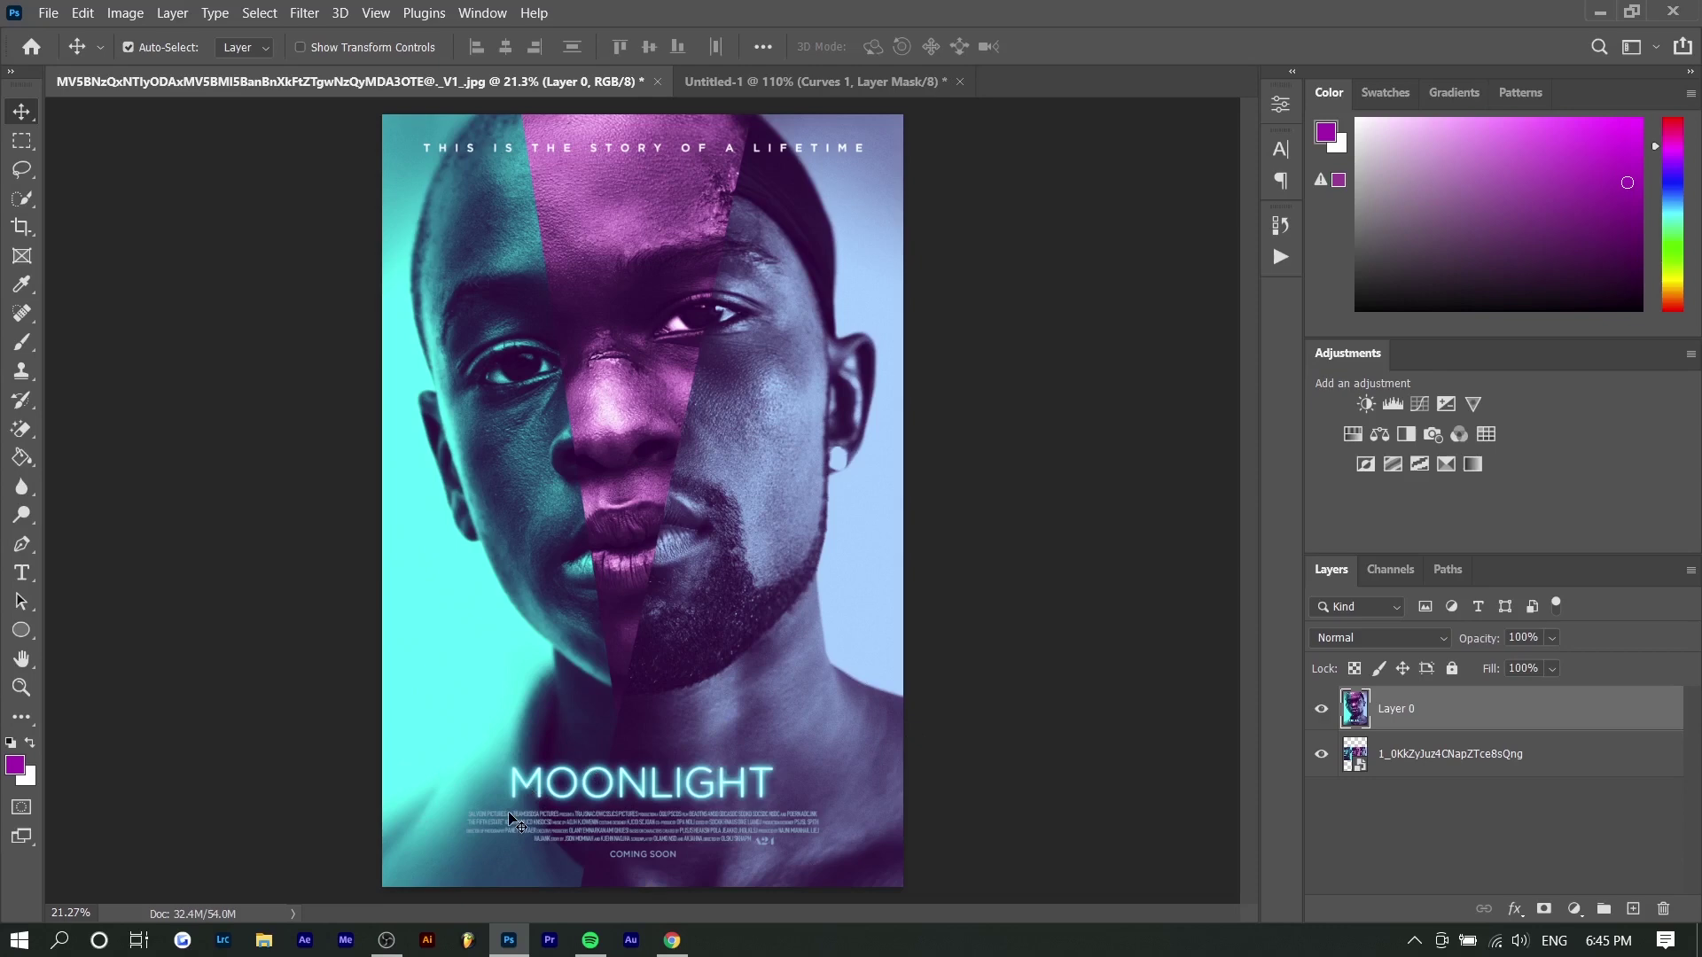
scroll(523, 709, "up", 3)
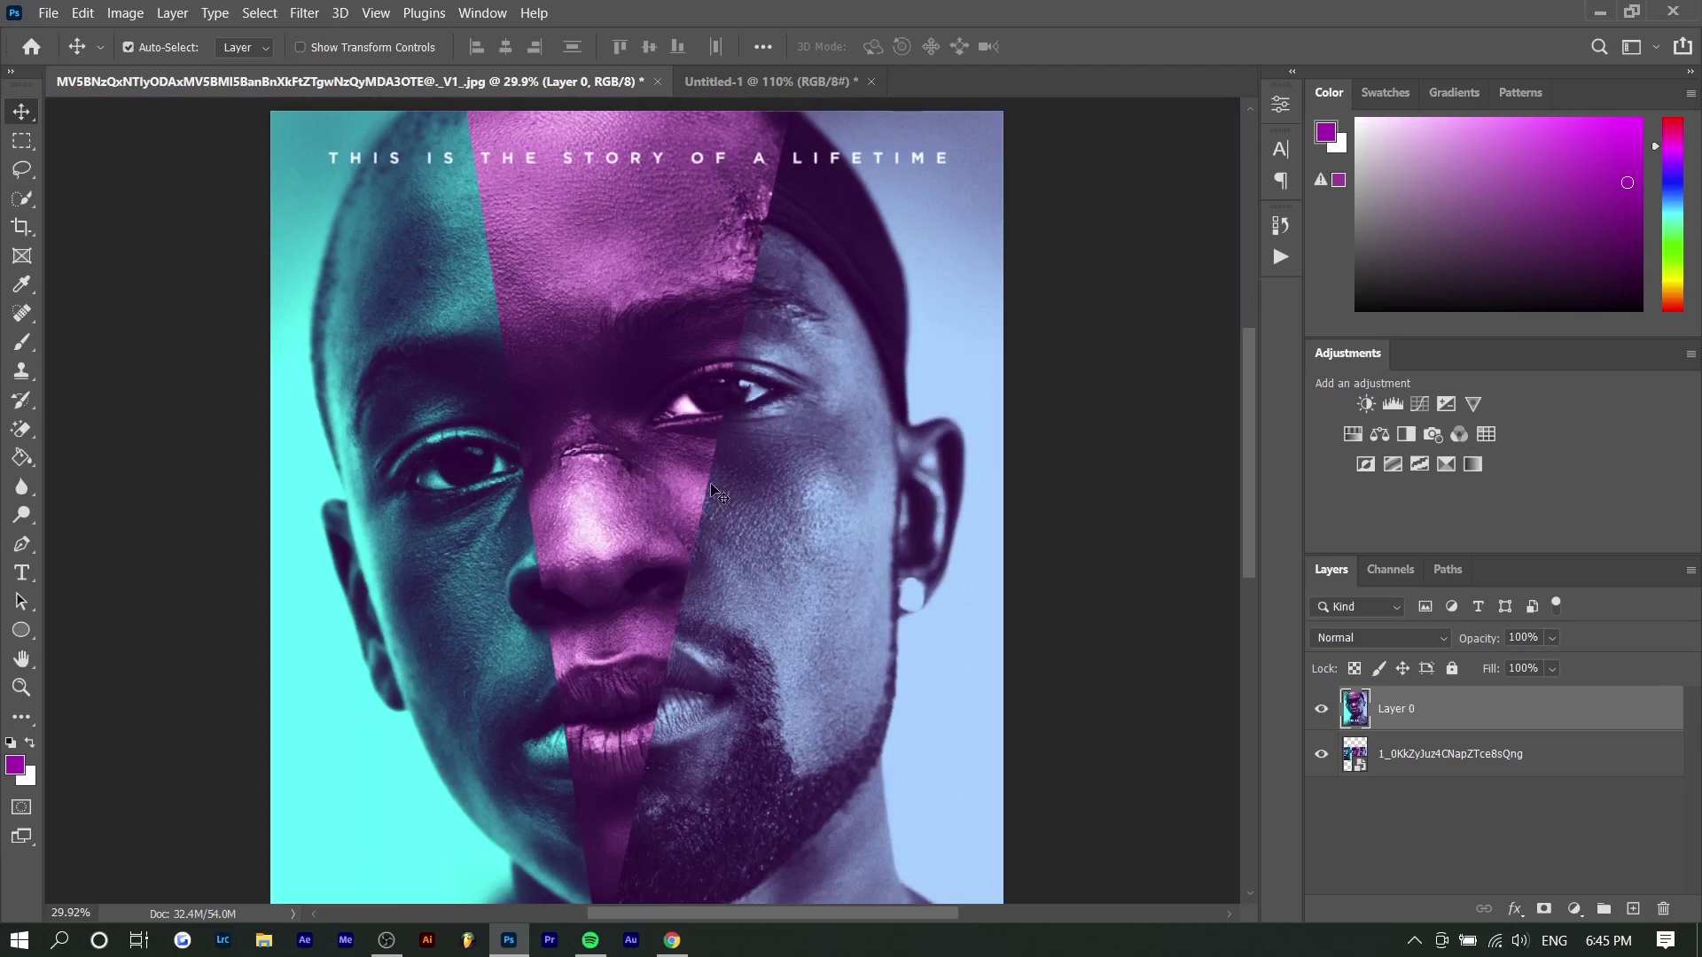
key("ctrl+Tab")
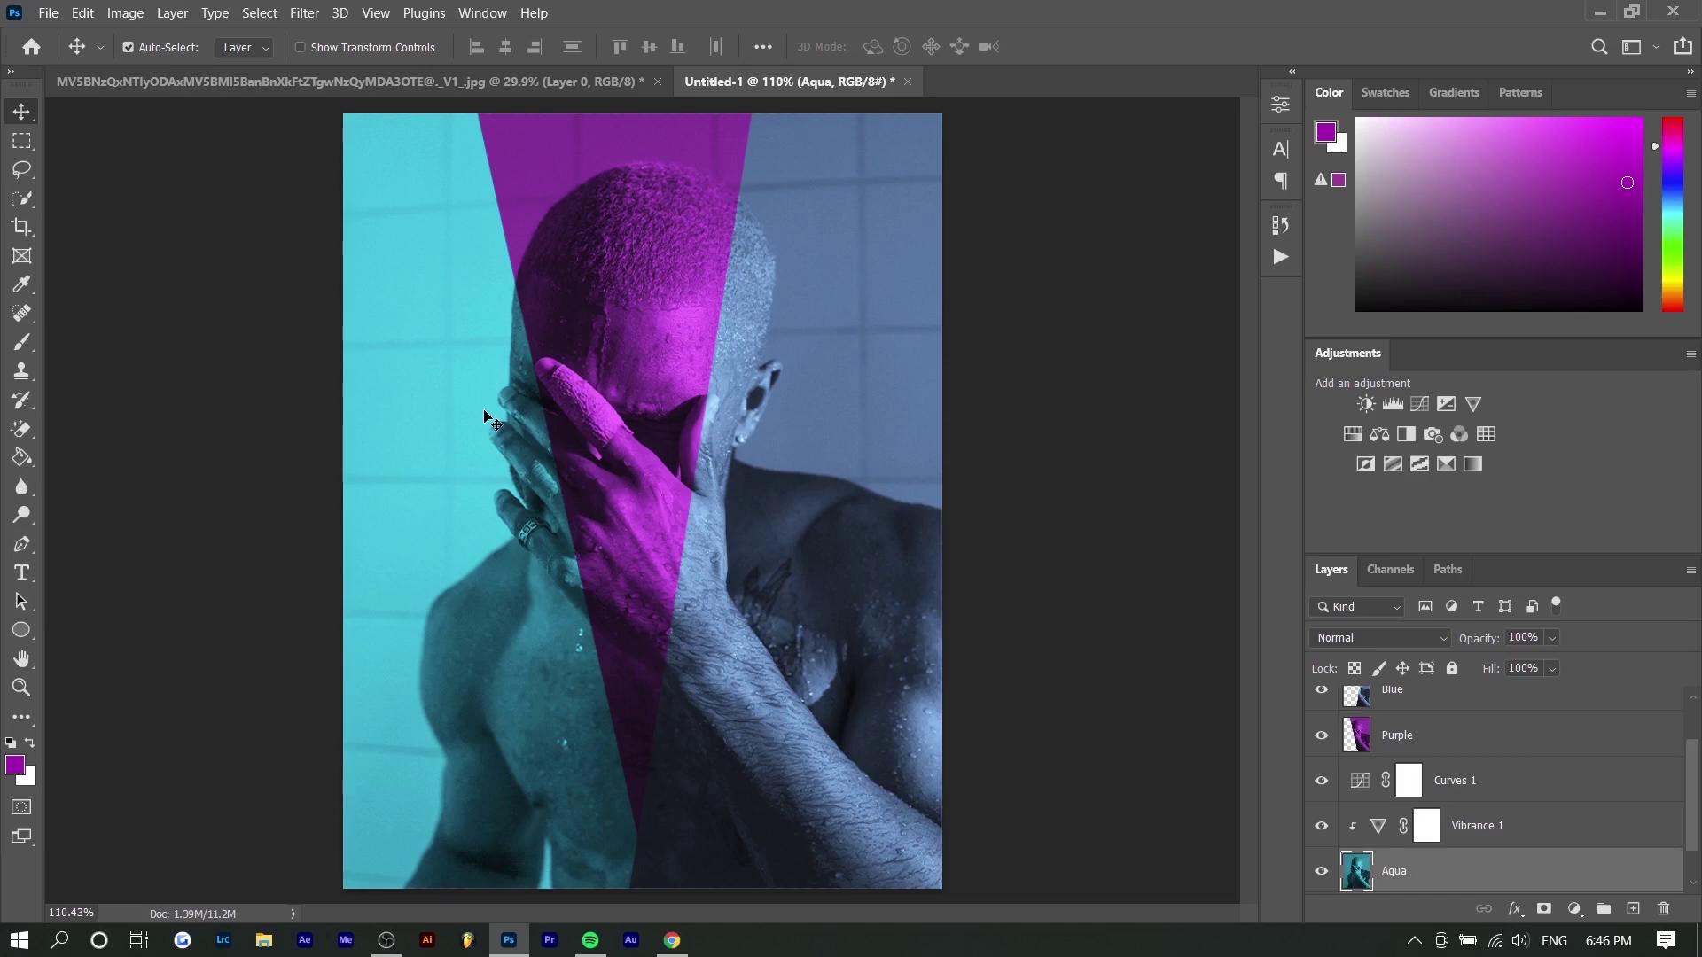
Step: Scale the Aqua layer to 105.33% by stretching its left edge outward
scroll(1282, 829, "down", 1)
key("ctrl+t")
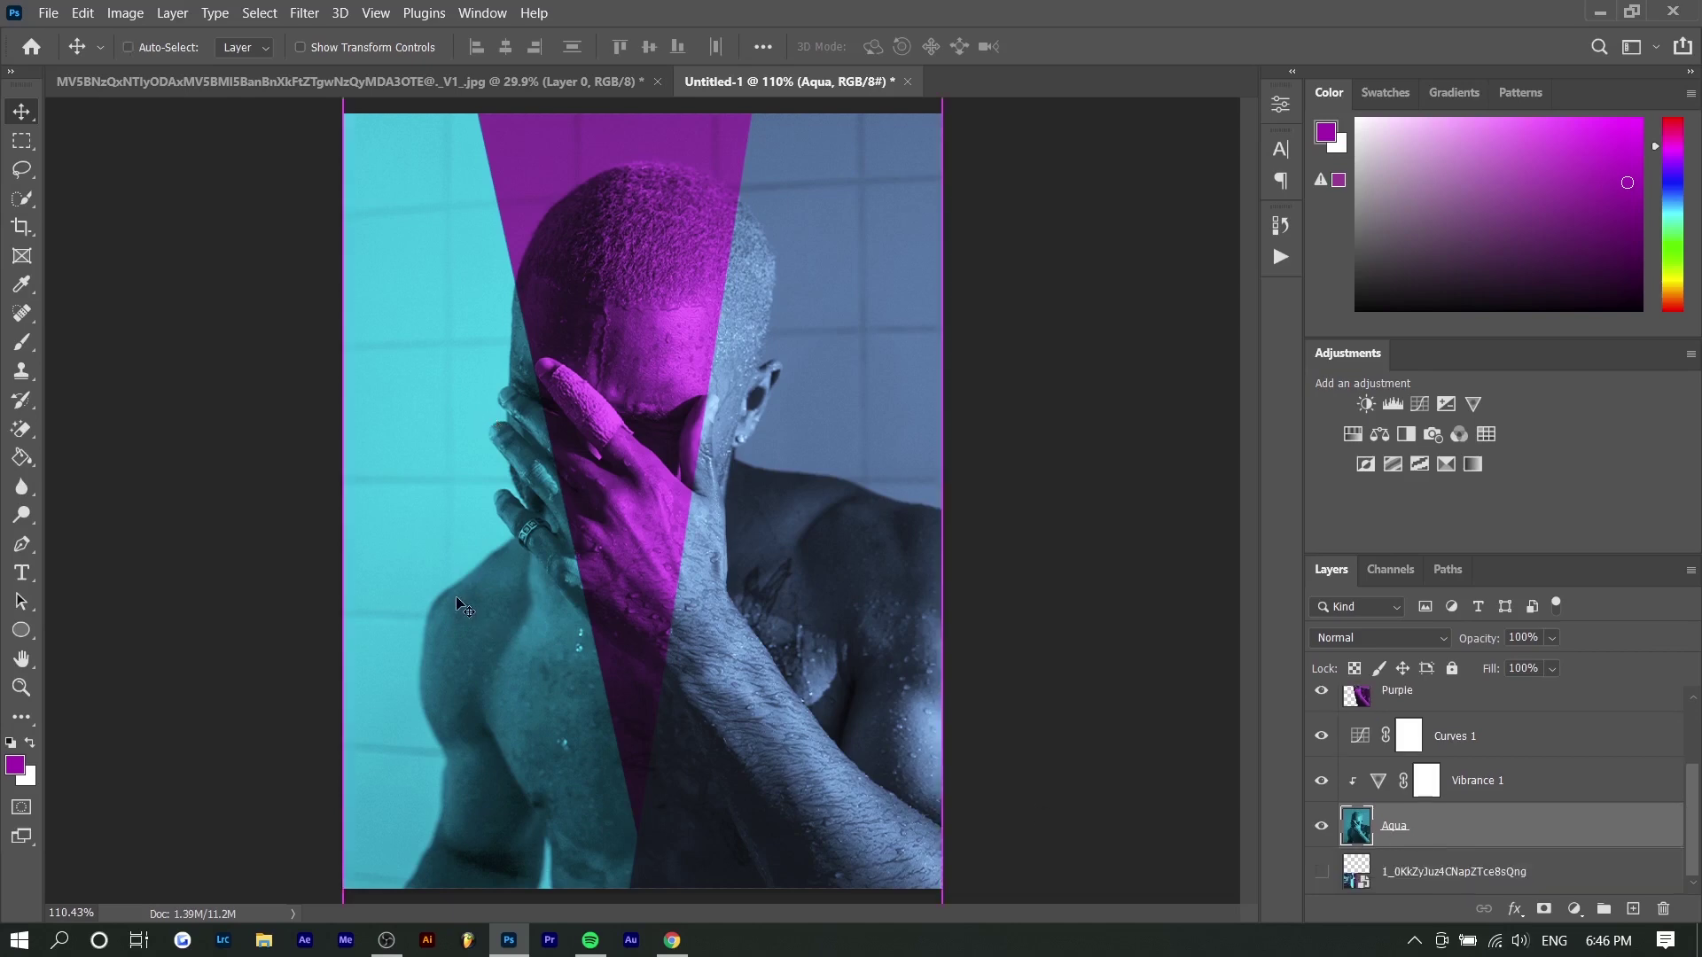
left_click_drag(353, 475, 310, 476)
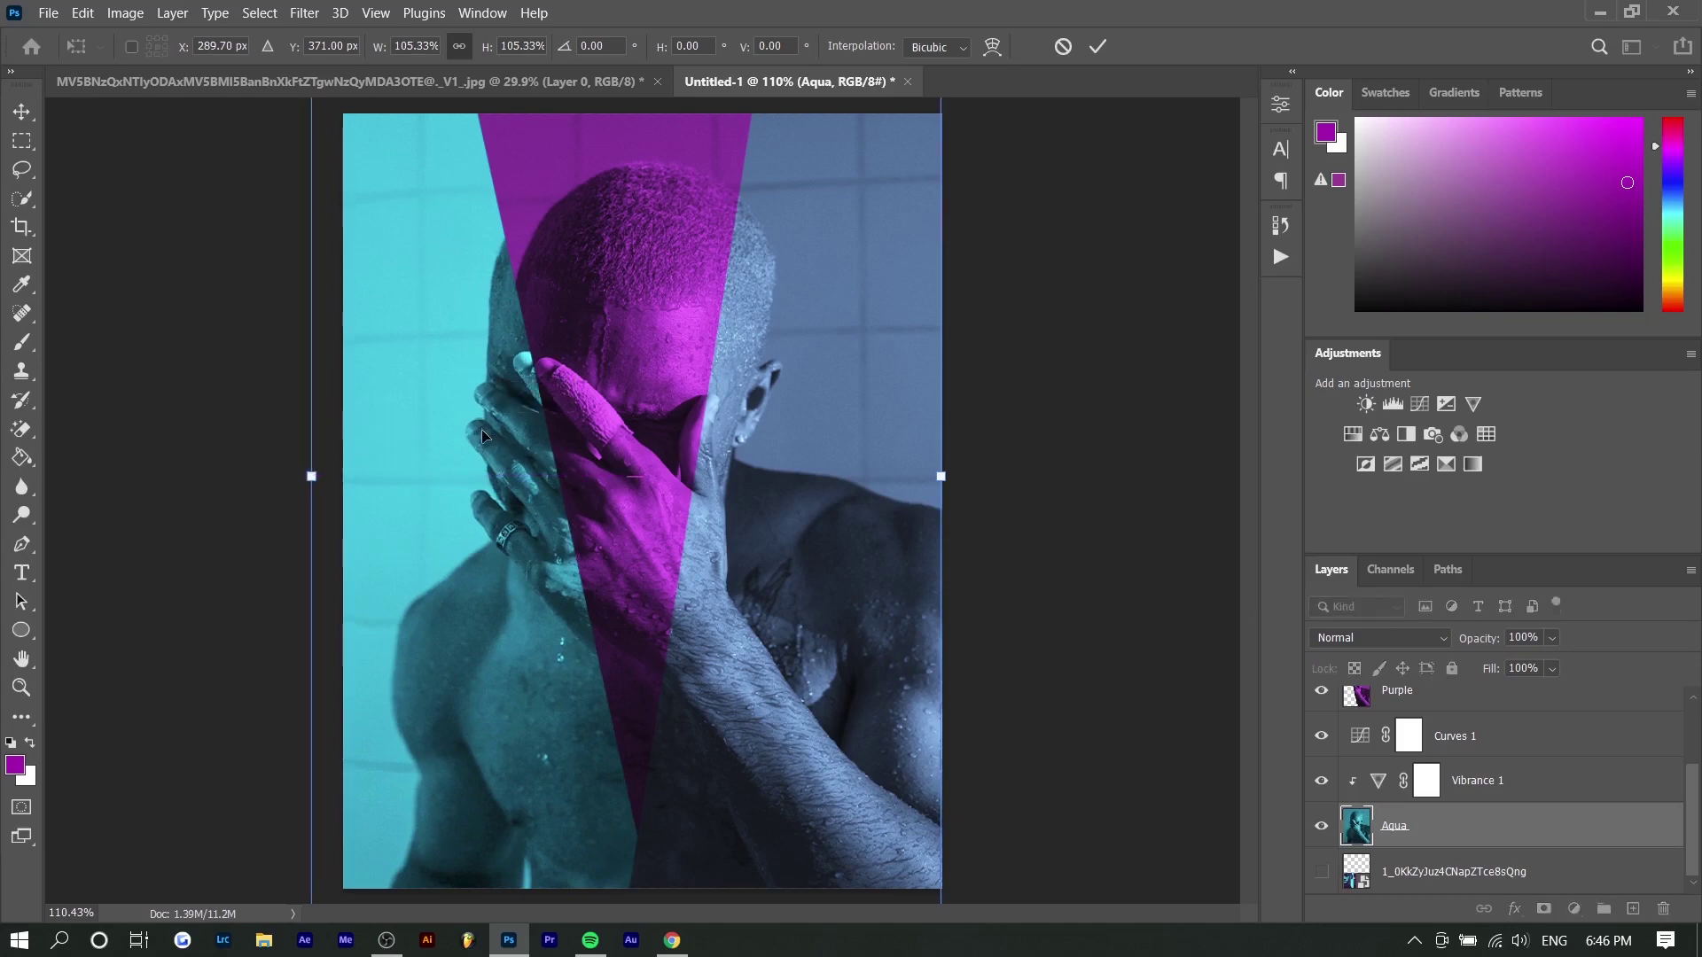
key("Return")
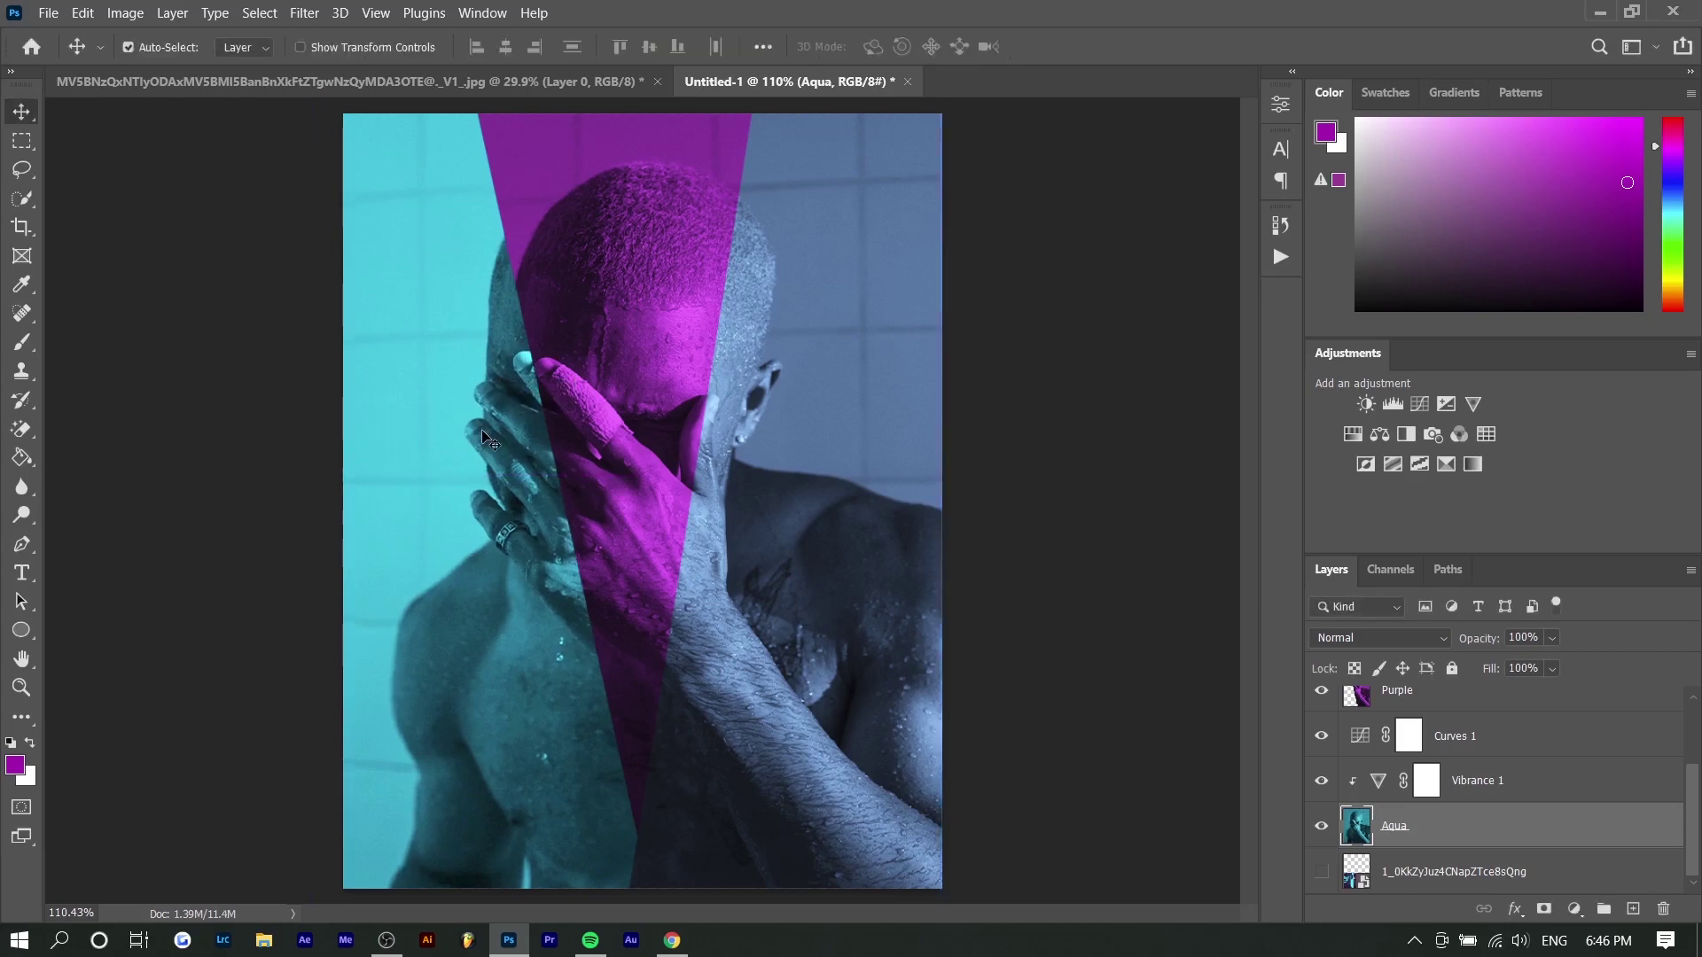
Step: Select the Purple layer and start a free transform on it
left_click_drag(802, 621, 807, 616)
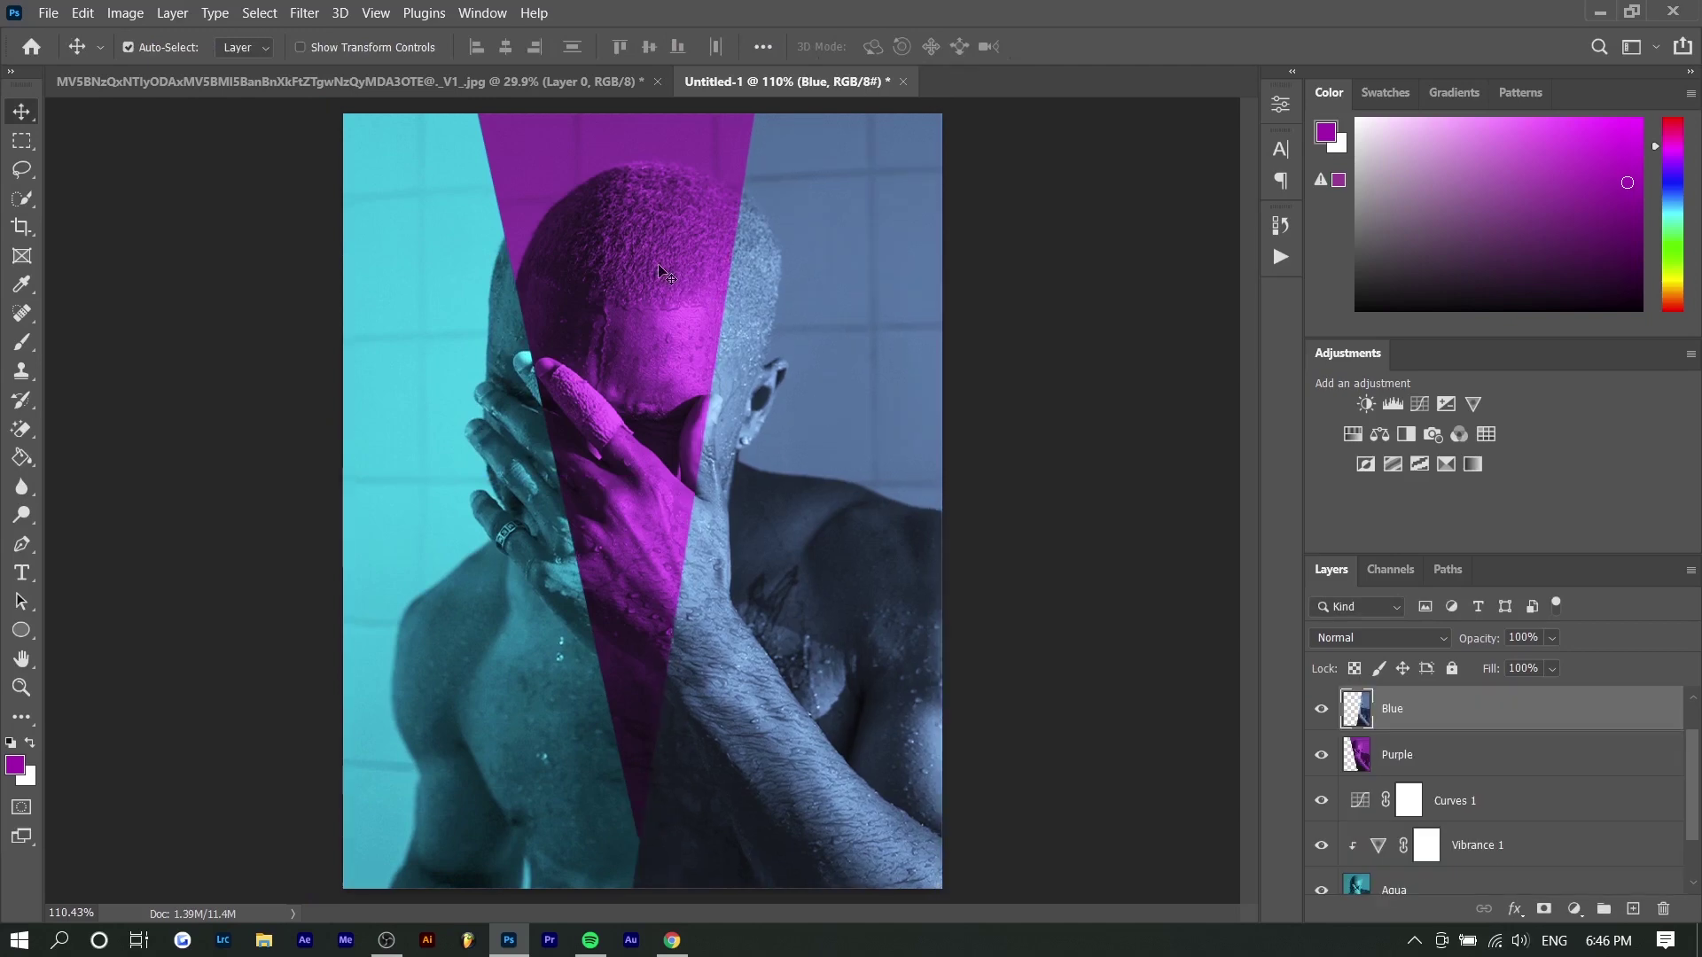
left_click(660, 274)
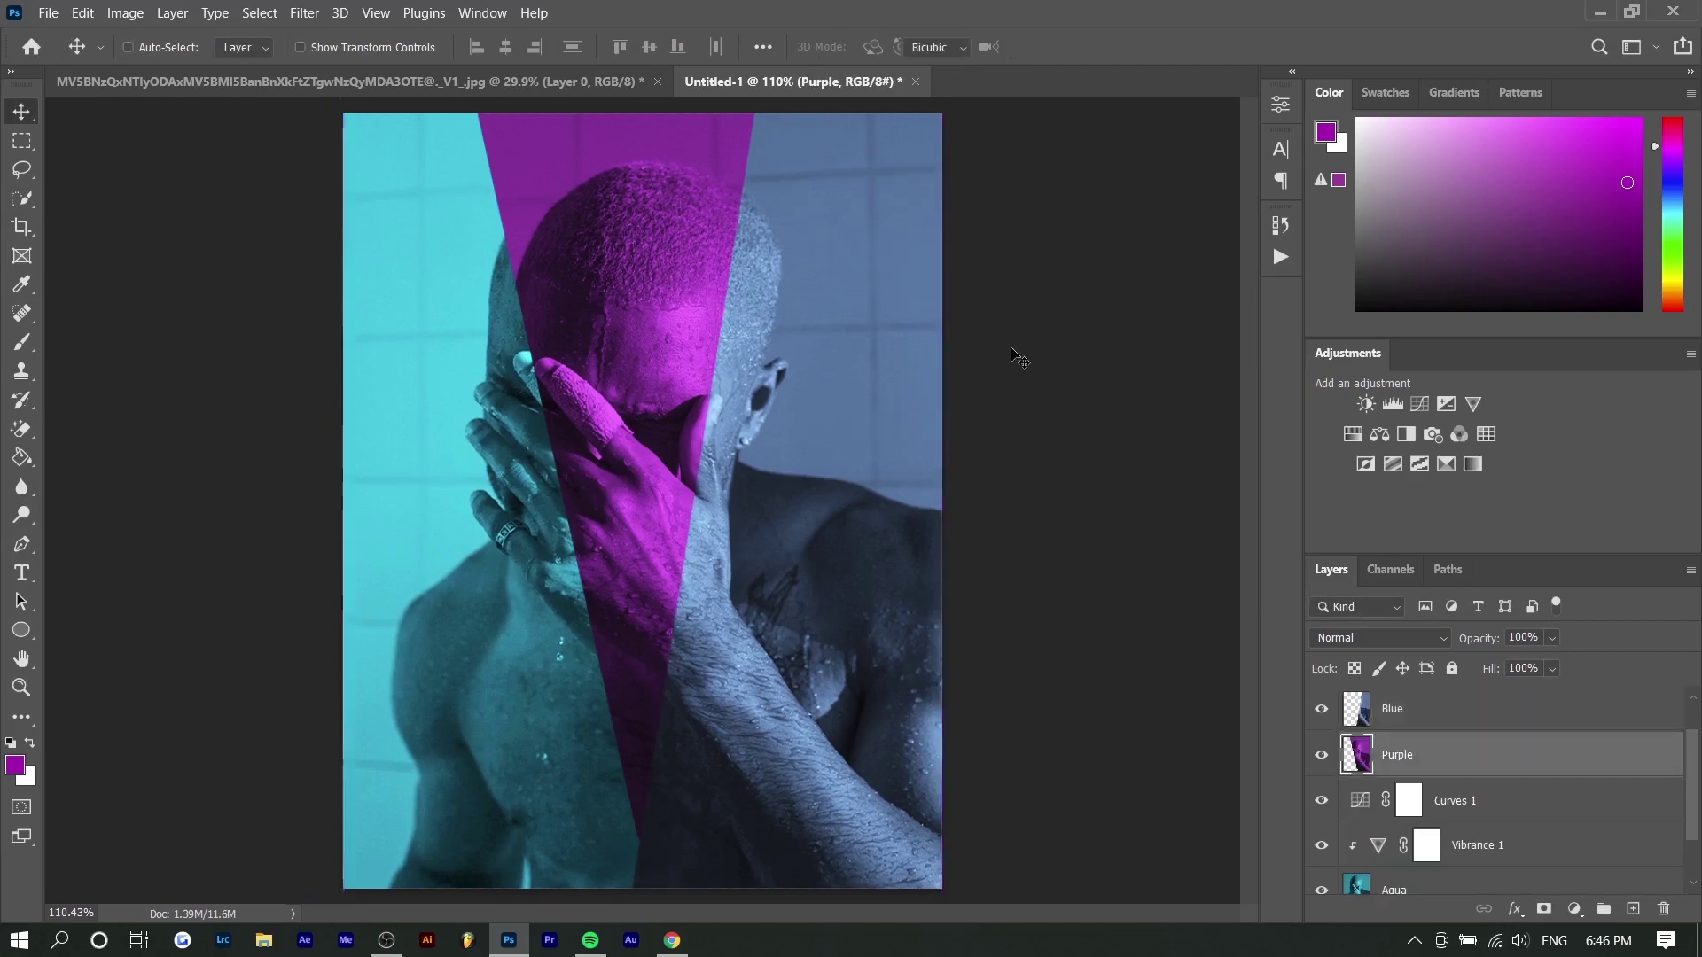
key("ctrl+t")
Step: Widen Purple slightly to the right and add Brightness/Contrast at brightness 2, contrast 17
left_click_drag(941, 487, 957, 487)
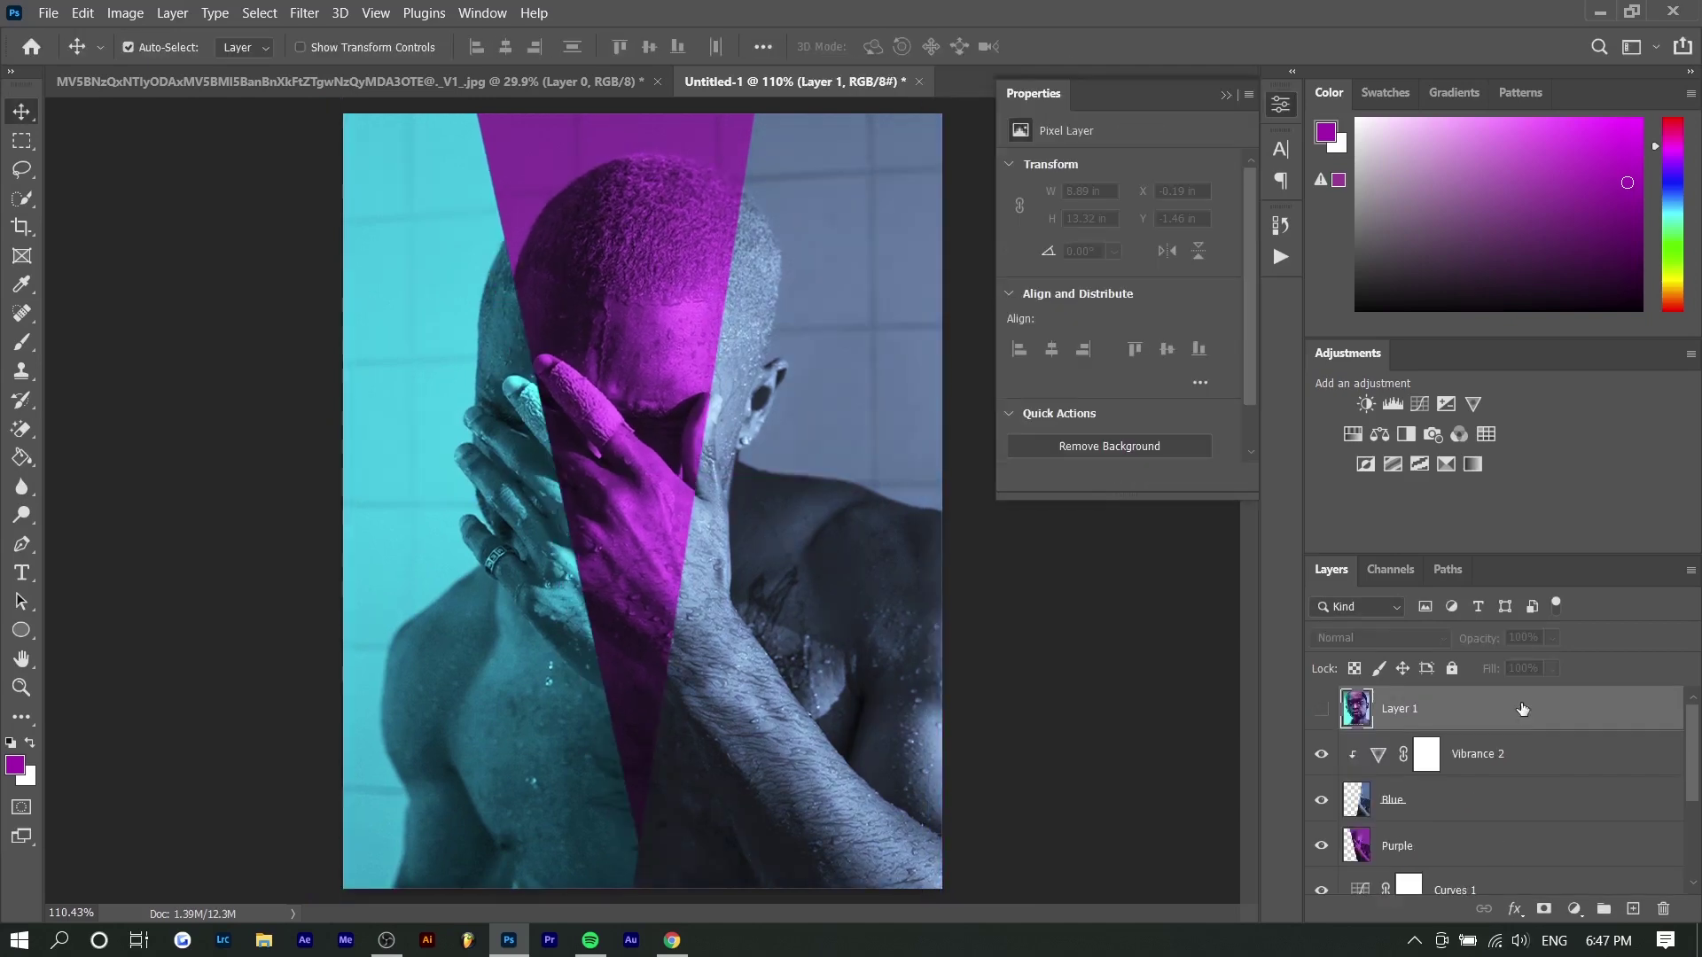
left_click(1366, 404)
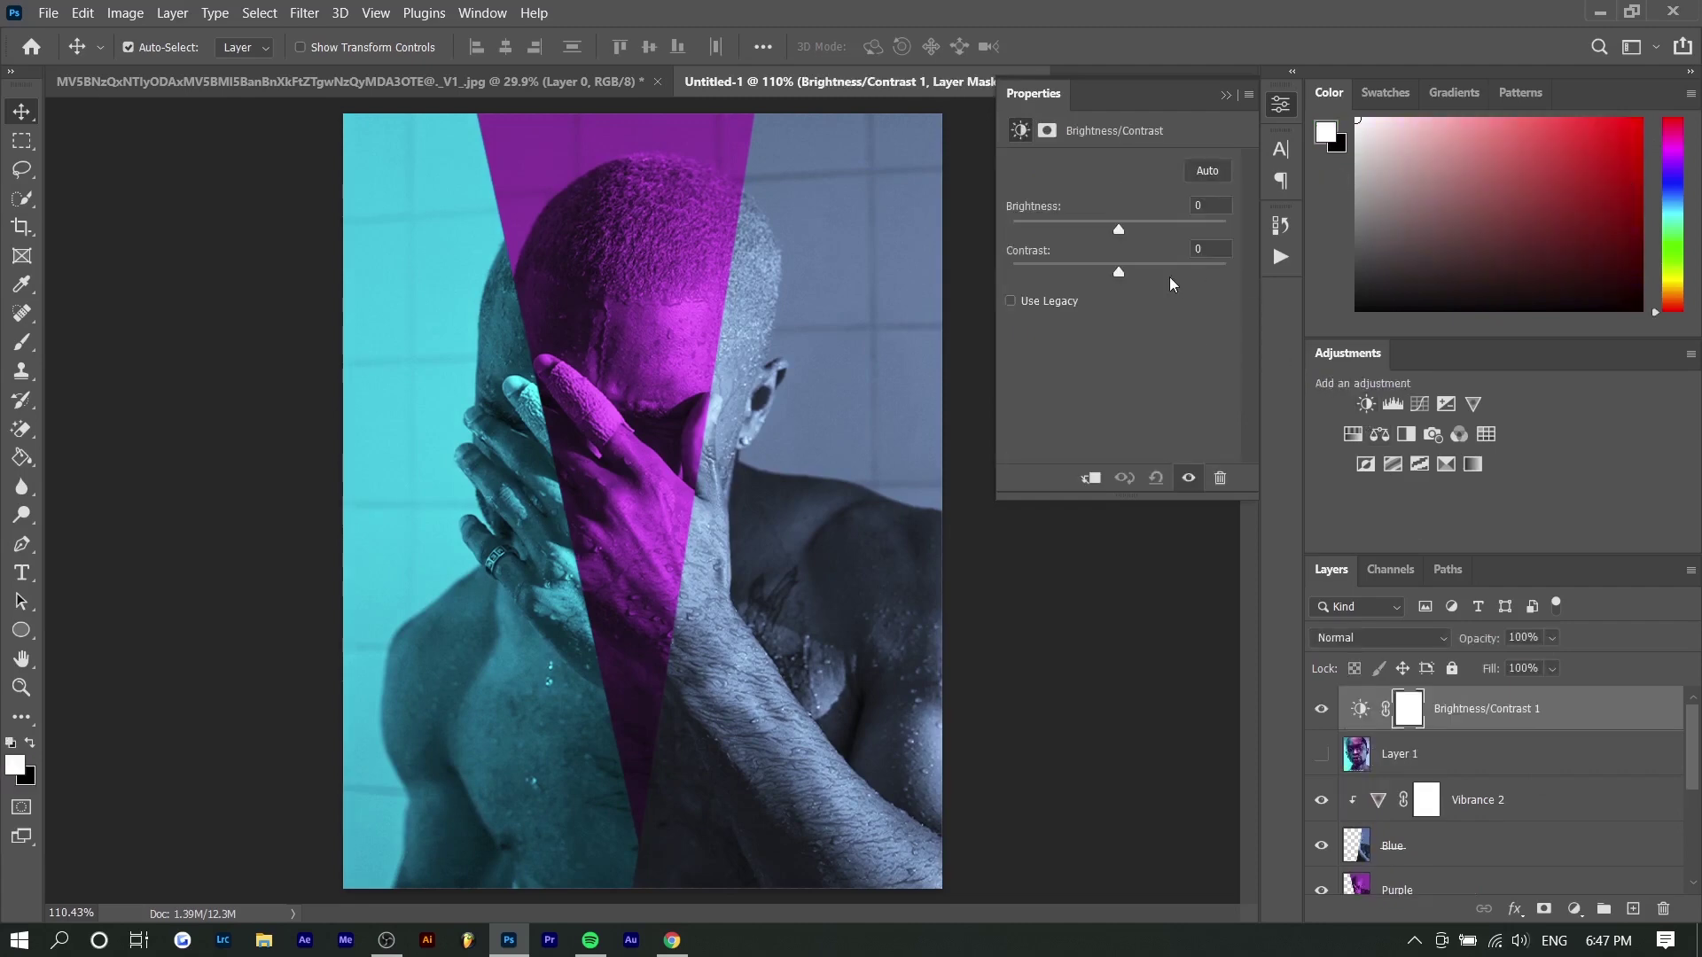
left_click_drag(1168, 274, 1120, 229)
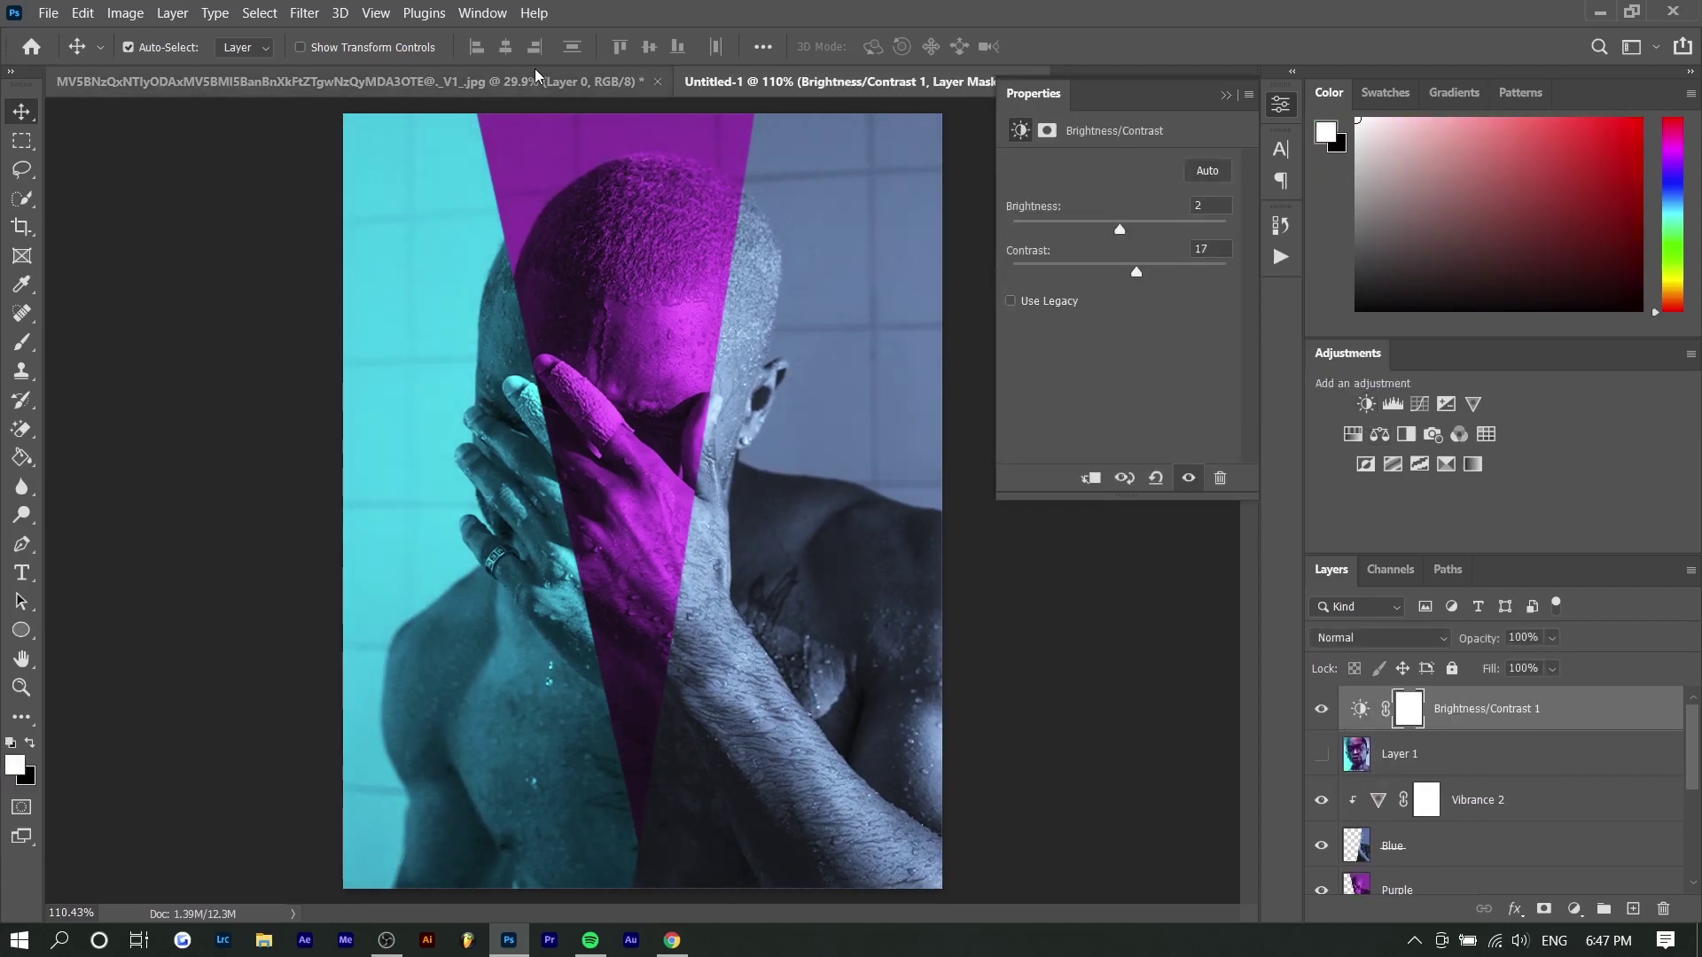
Step: Compare with the Layer 1 poster, then add a second Curves adjustment
left_click(1320, 753)
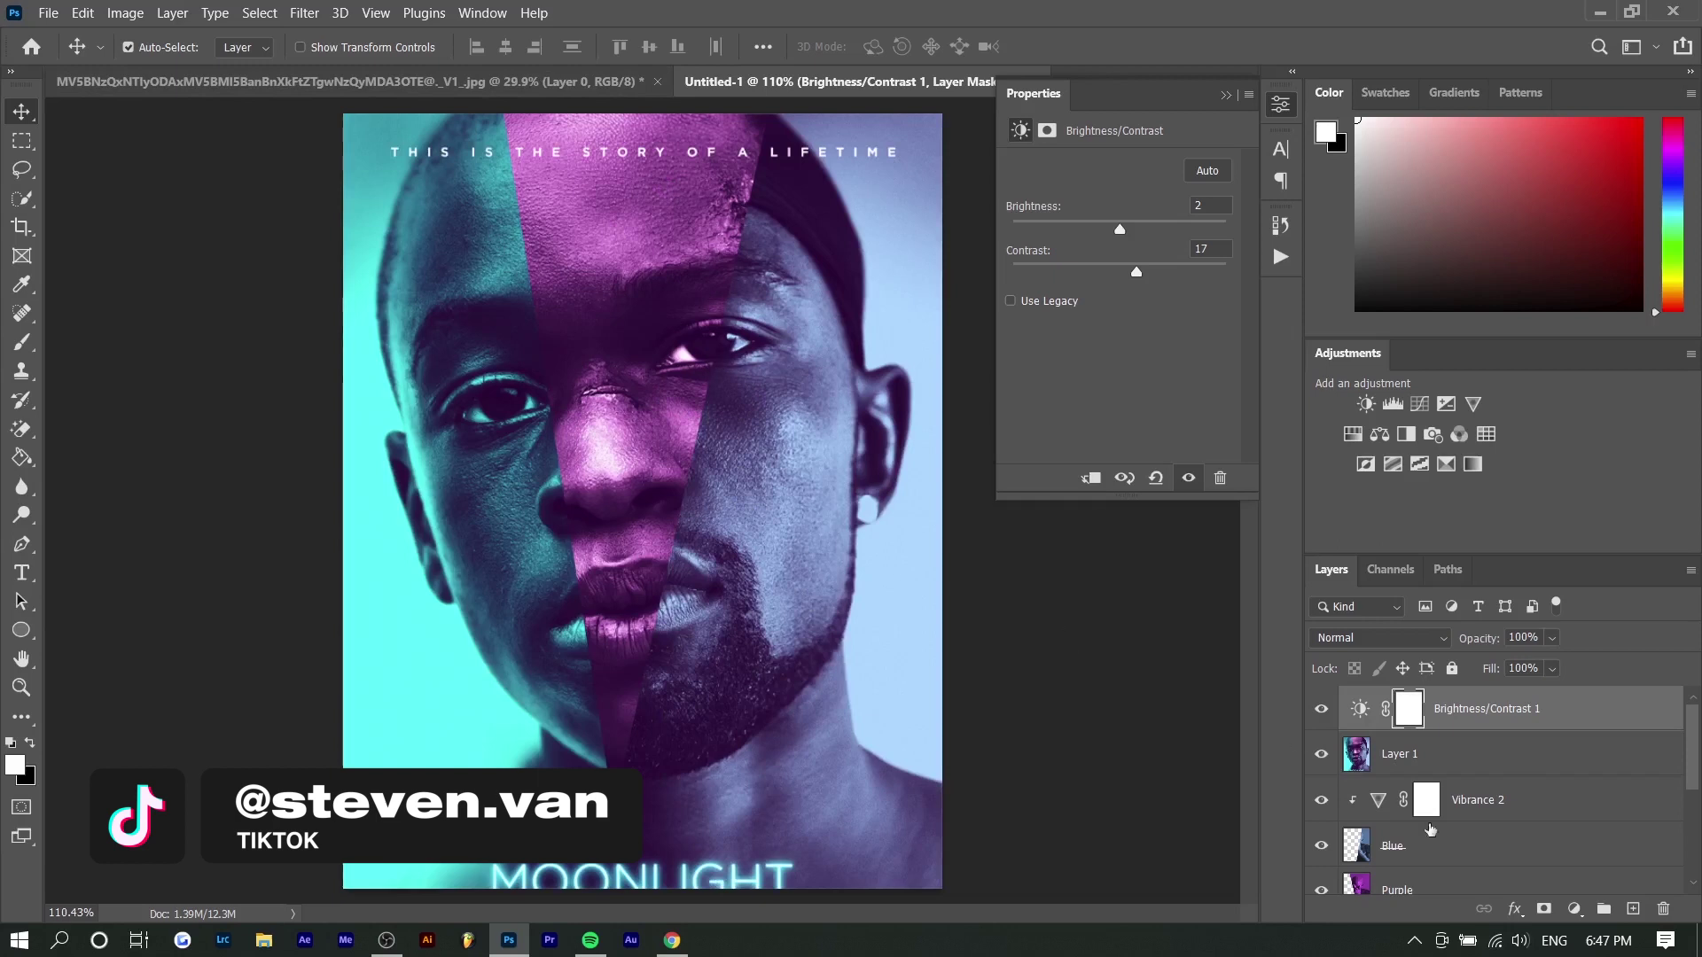
left_click(1322, 753)
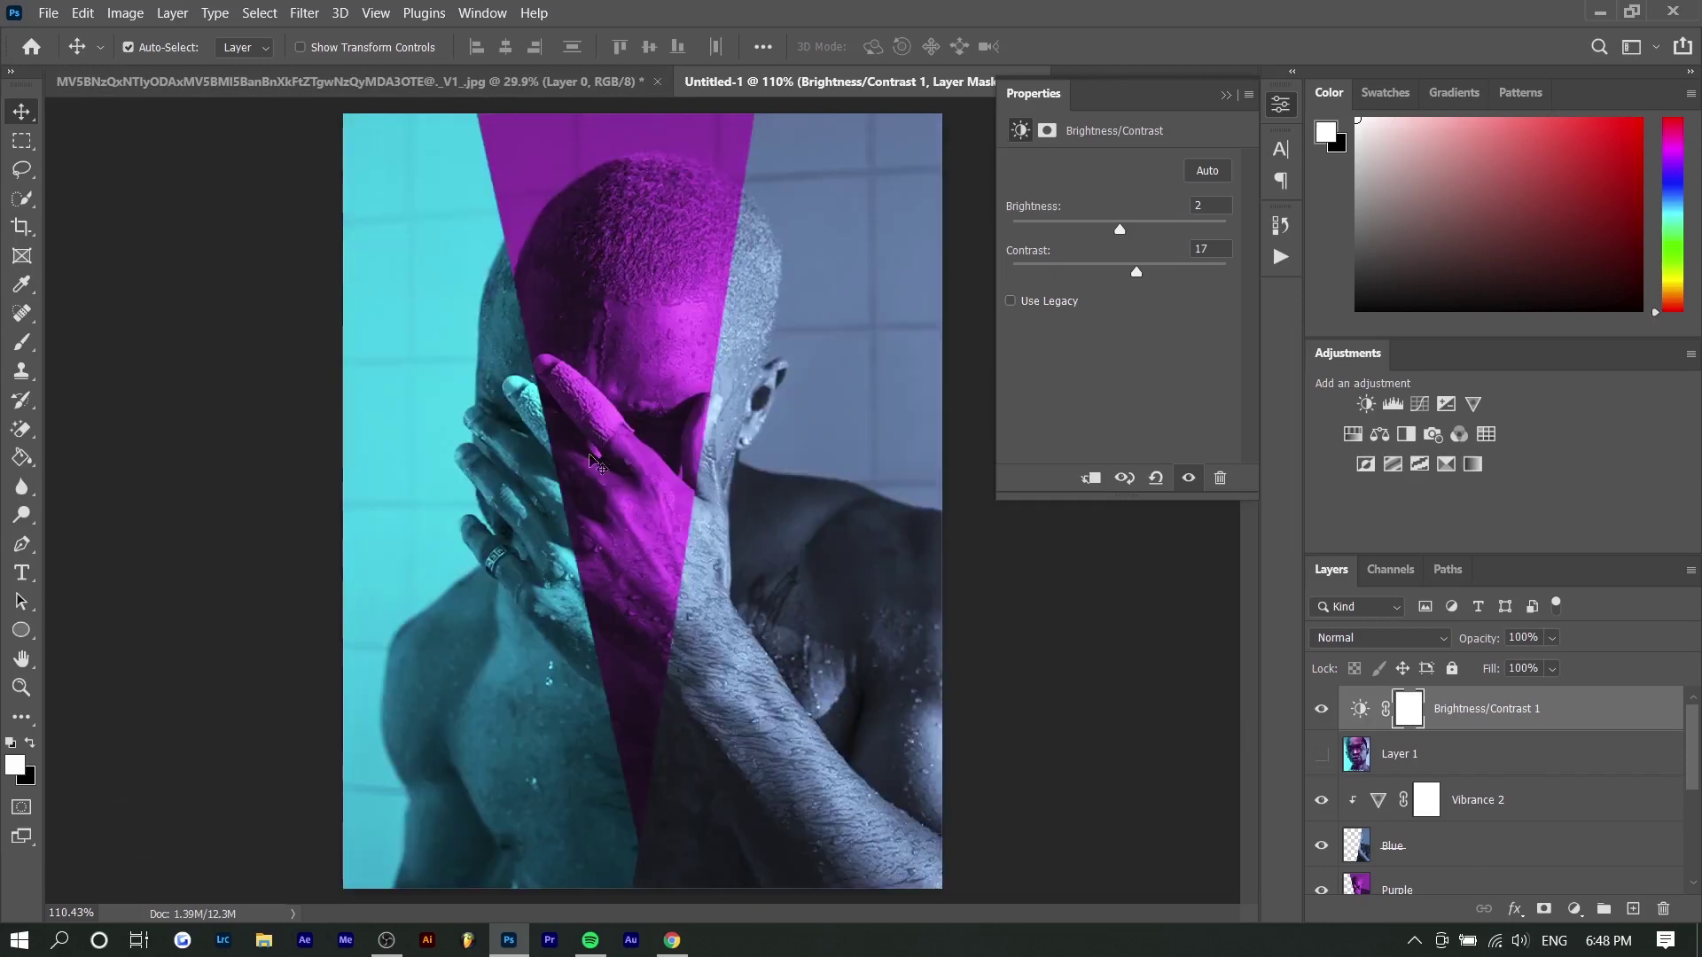
left_click(1419, 404)
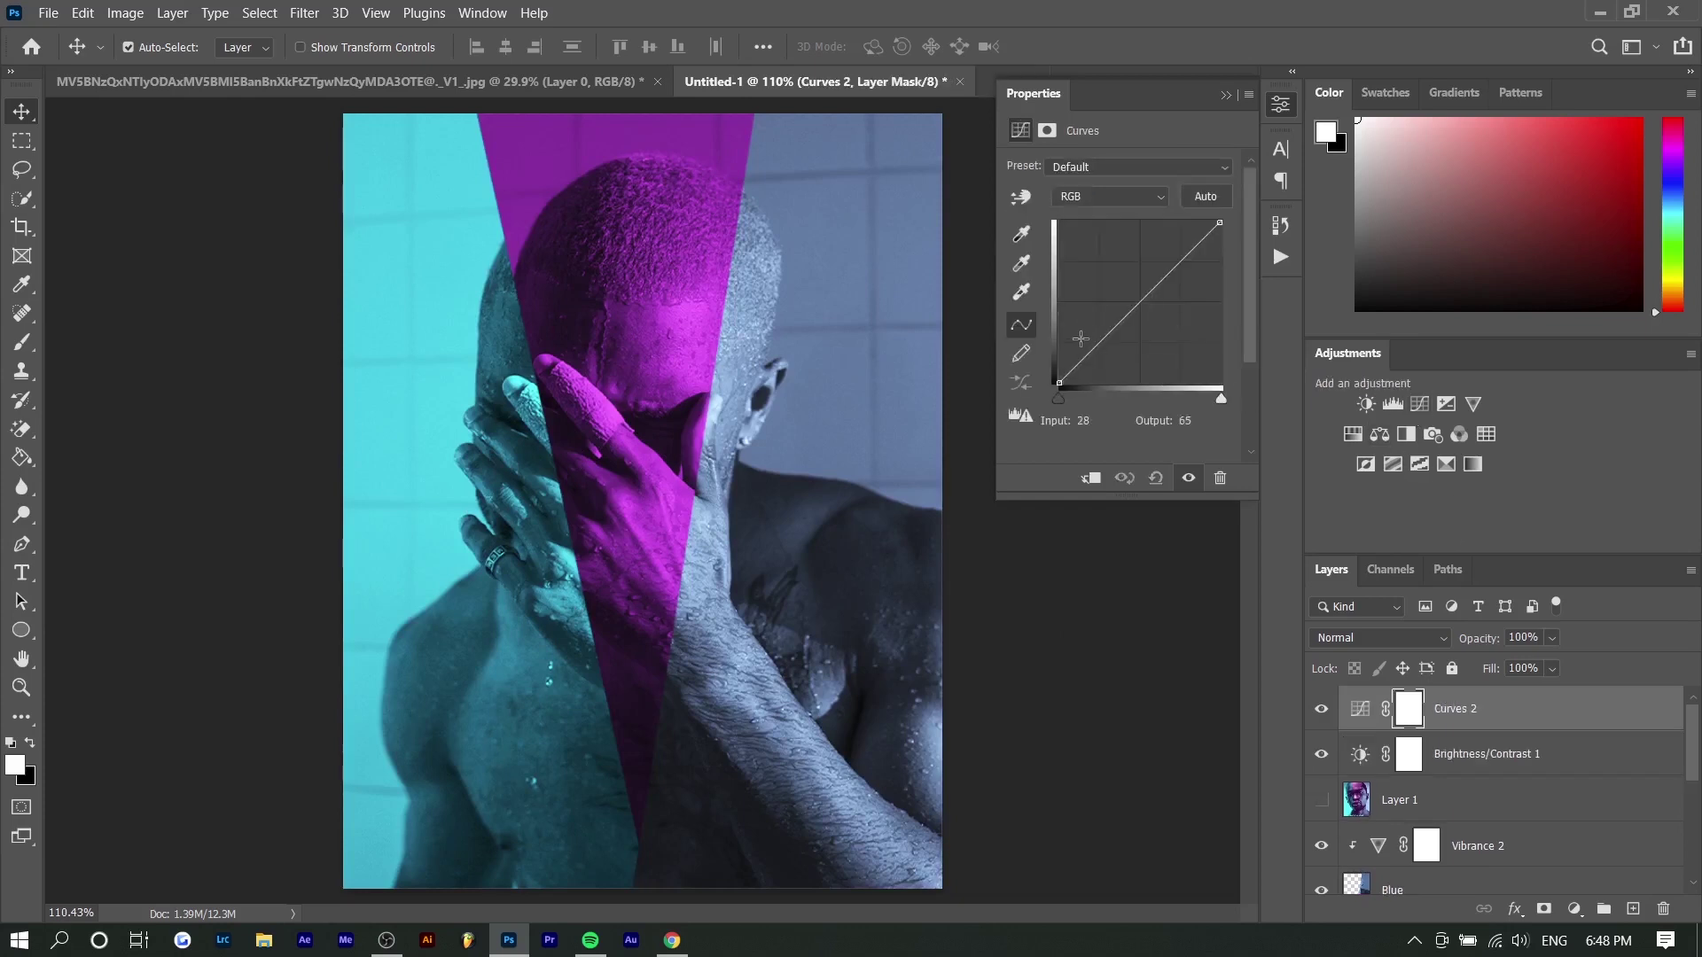